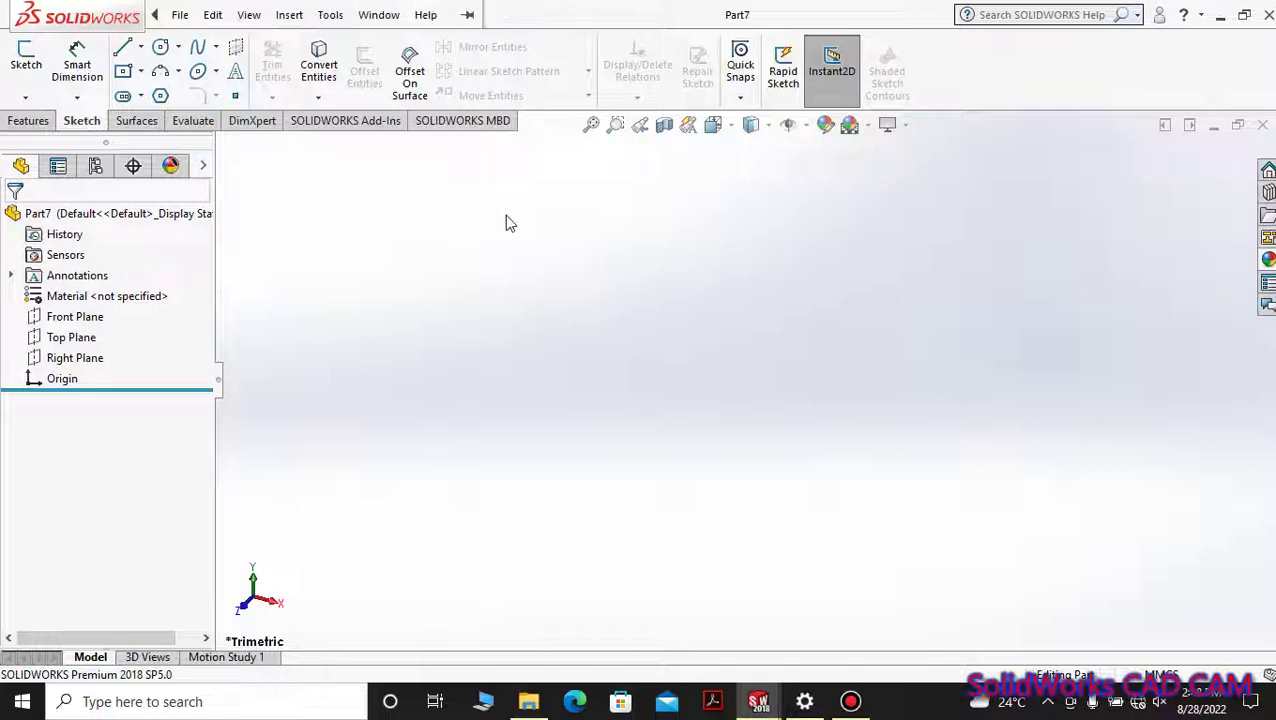
Step: Sketch a 150 × 140 mm center rectangle at the origin on the Top Plane
click(125, 72)
click(541, 370)
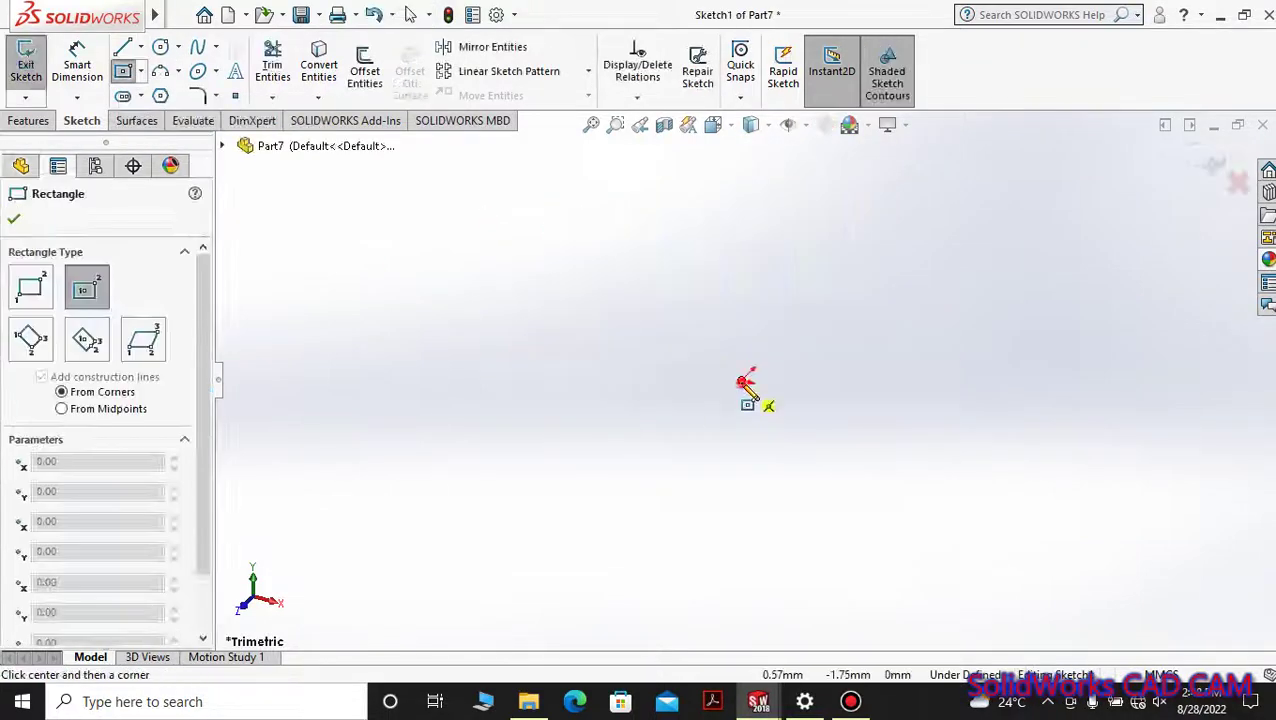
click(746, 376)
click(877, 604)
key(d)
click(521, 370)
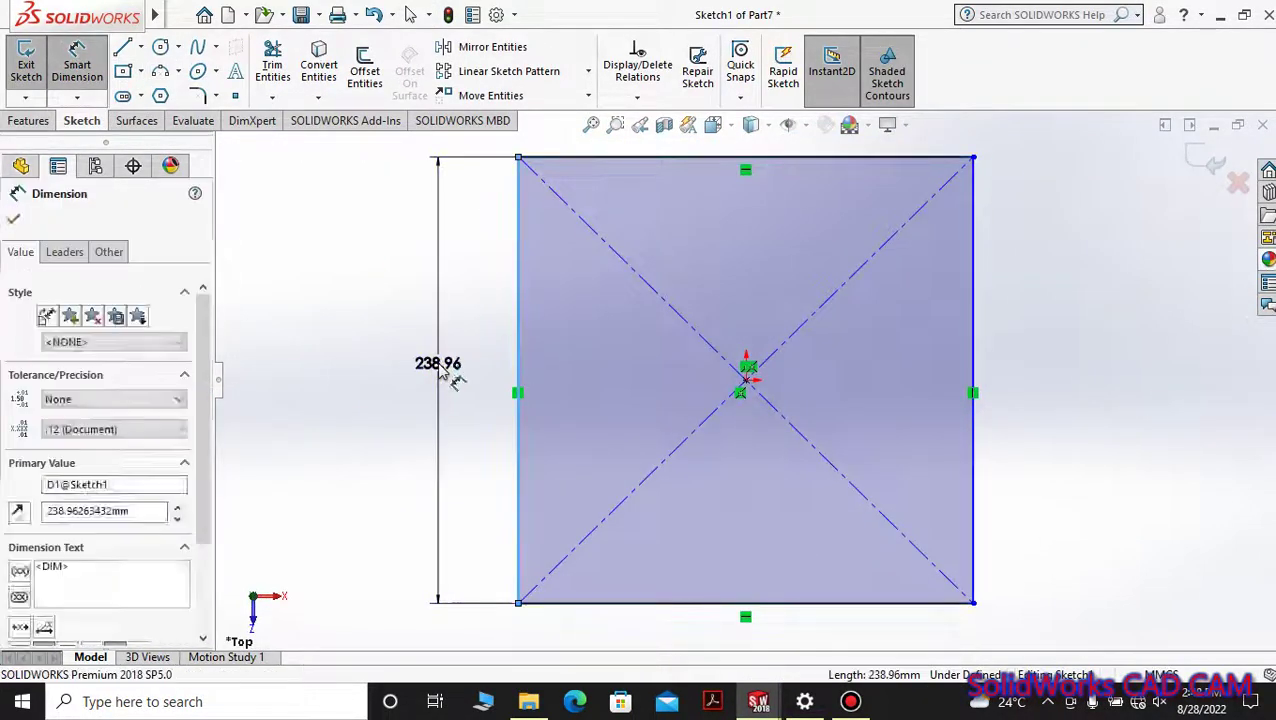
click(445, 370)
click(640, 158)
click(680, 238)
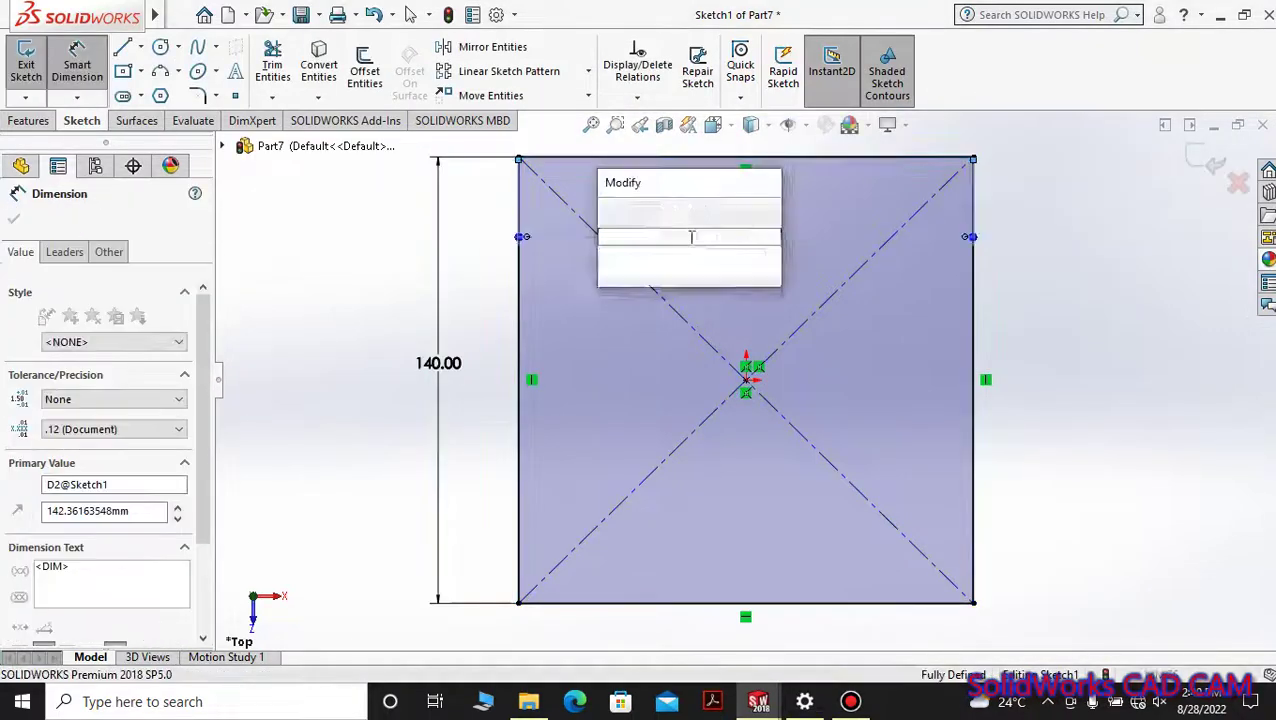
text(150)
key(Return)
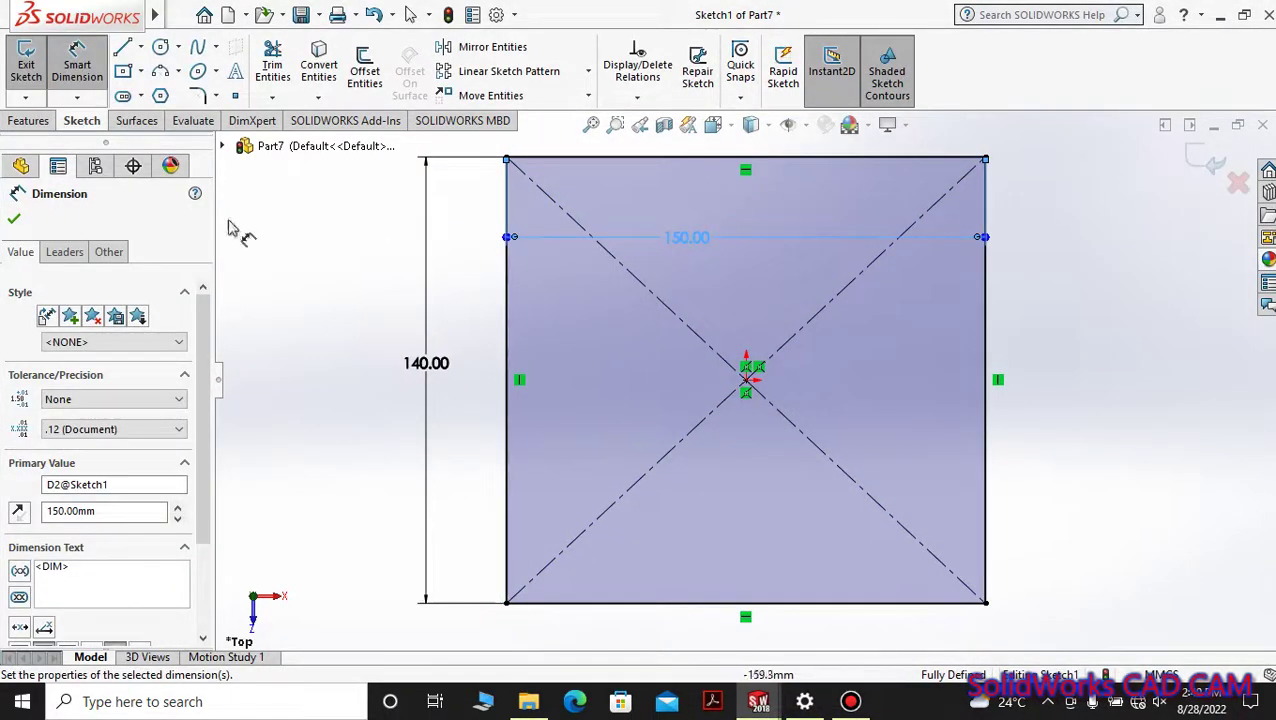
Step: Extrude the rectangle 240 mm into a solid block
click(28, 120)
click(34, 70)
text(240)
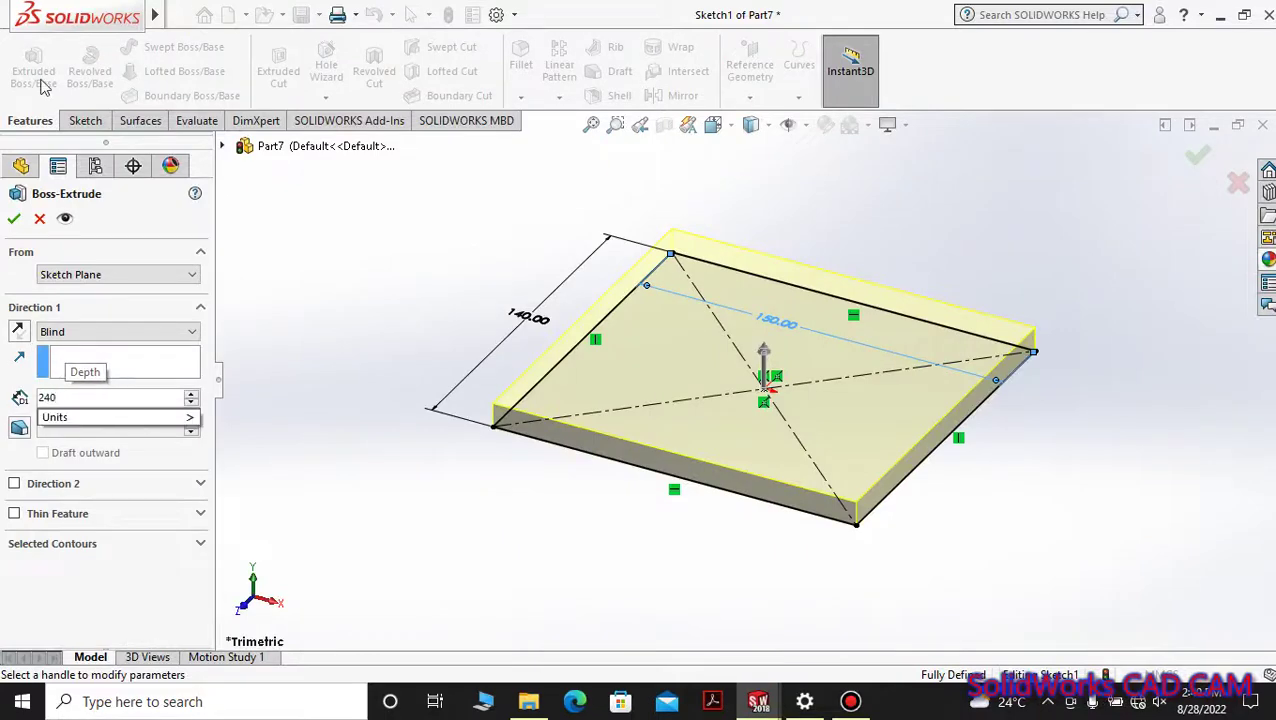
key(Return)
key(Return)
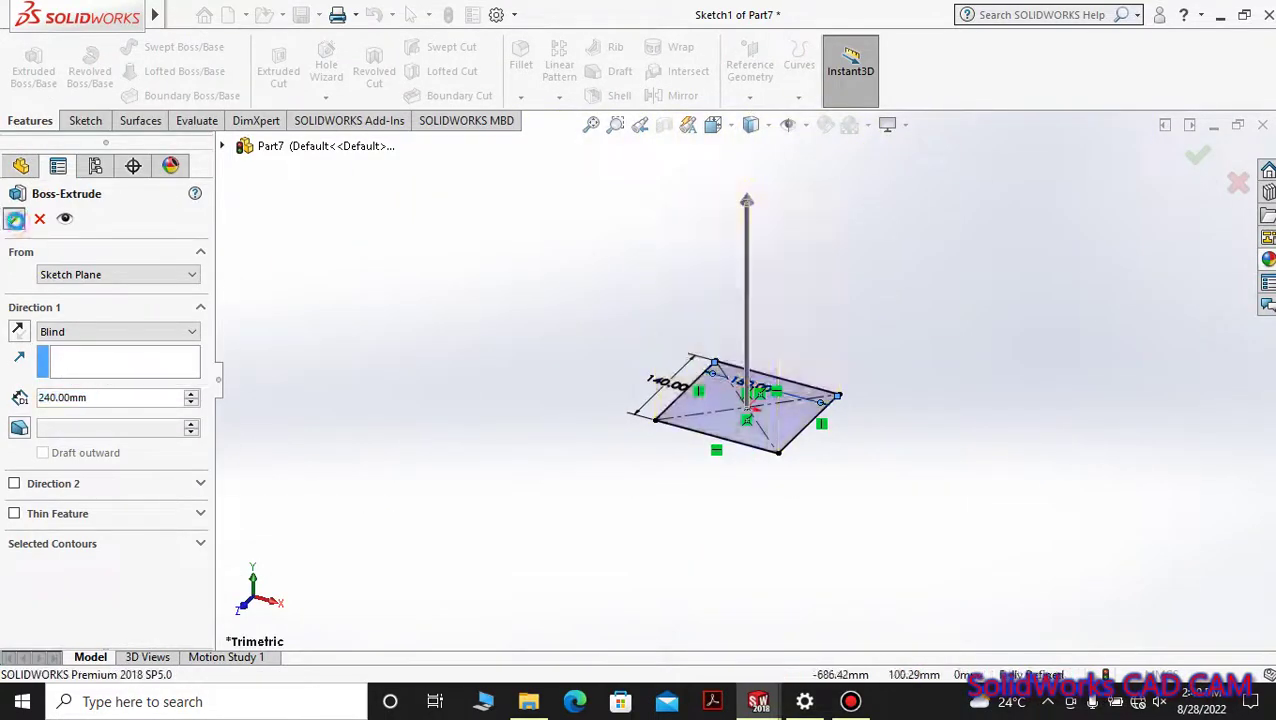
ctrl+middle_drag(700, 300, 727, 377)
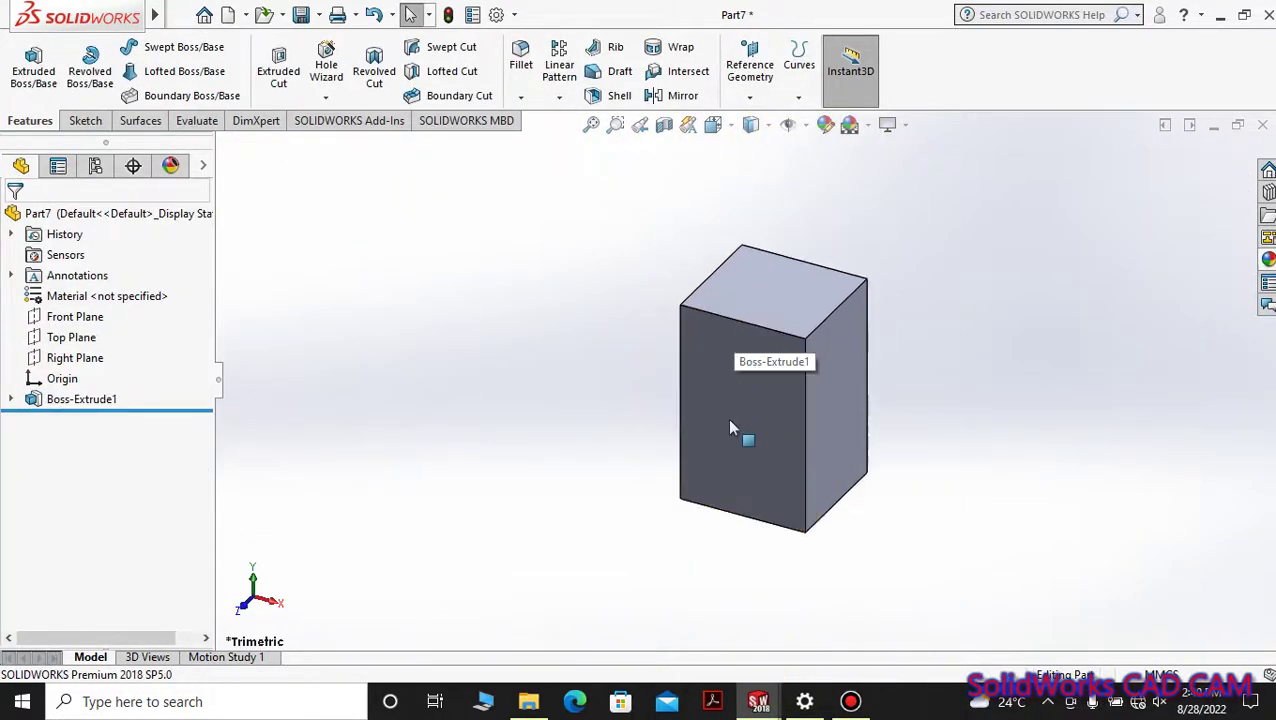
Step: Sketch a Ø130 mm circle on the block's top face and extrude it 50 mm
click(697, 287)
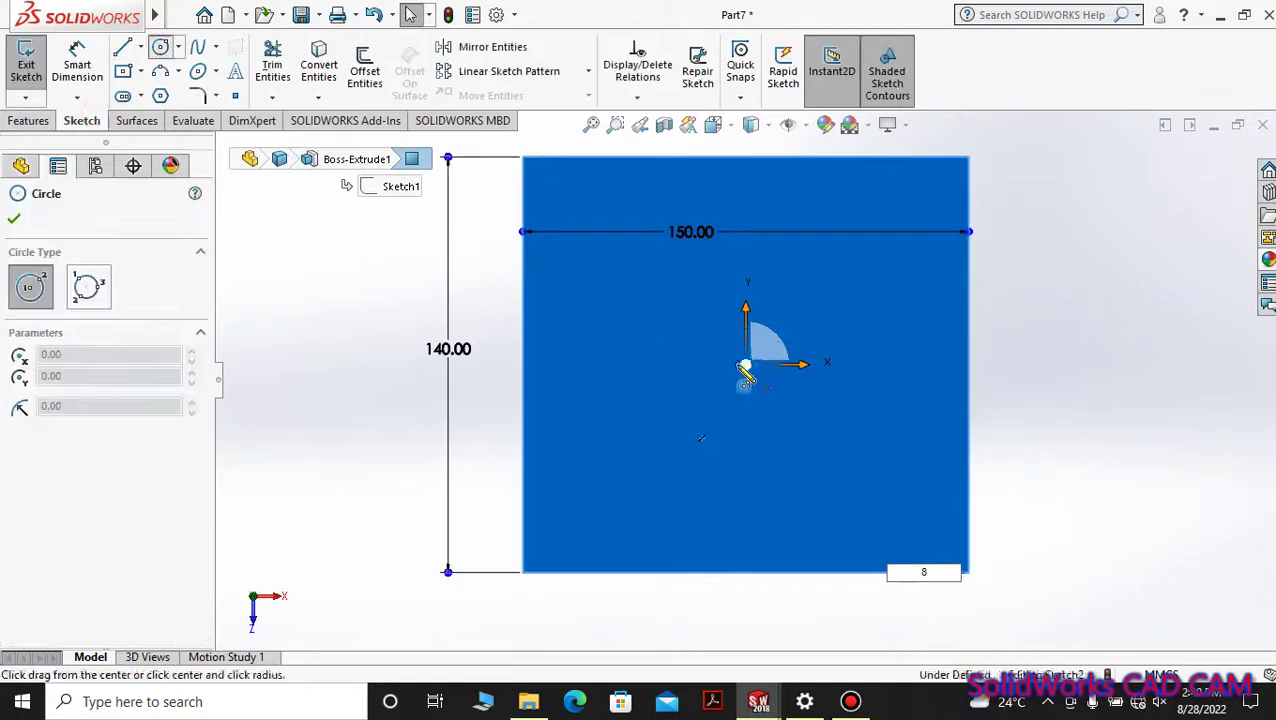
click(730, 200)
key(d)
click(578, 375)
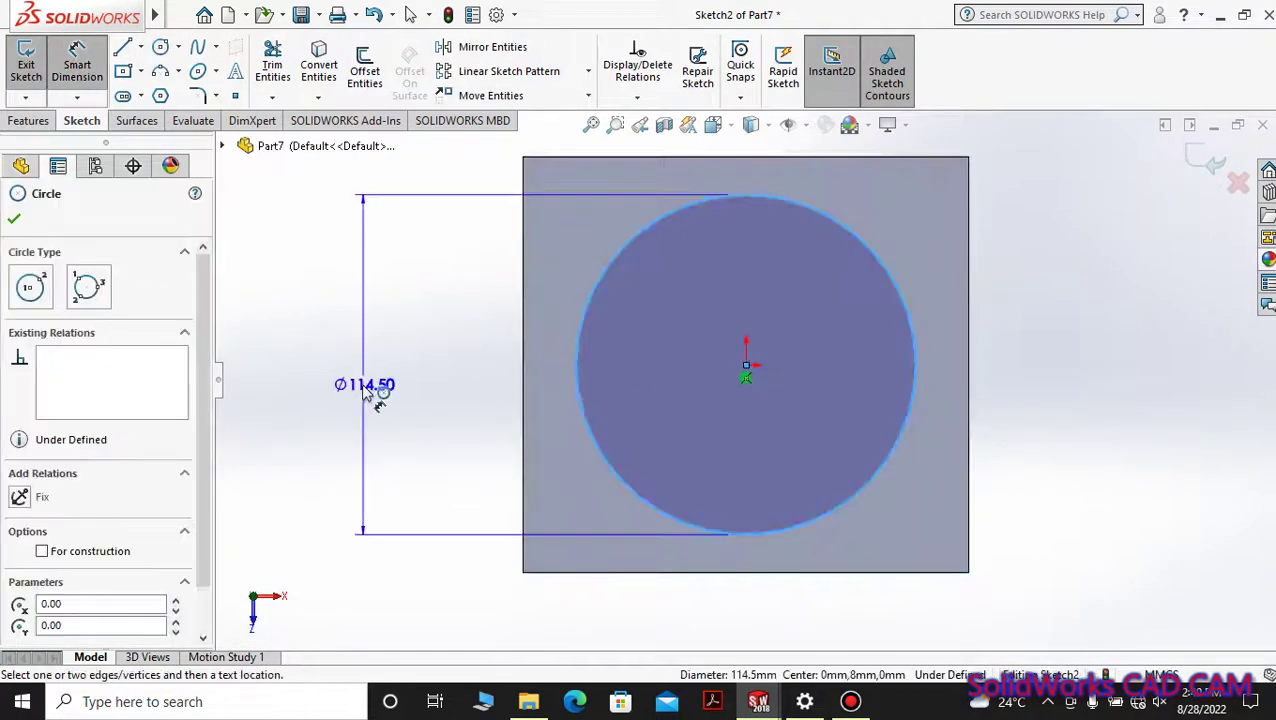
click(360, 392)
text(130)
key(Return)
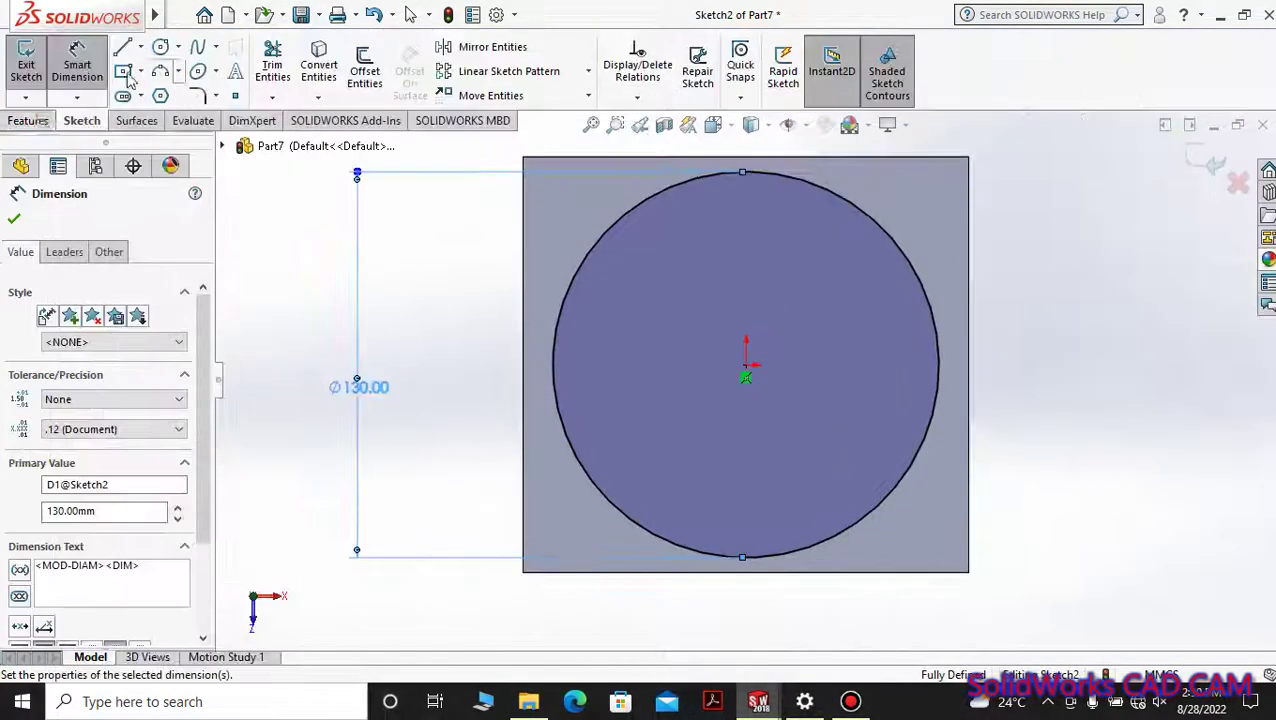
click(28, 120)
click(33, 68)
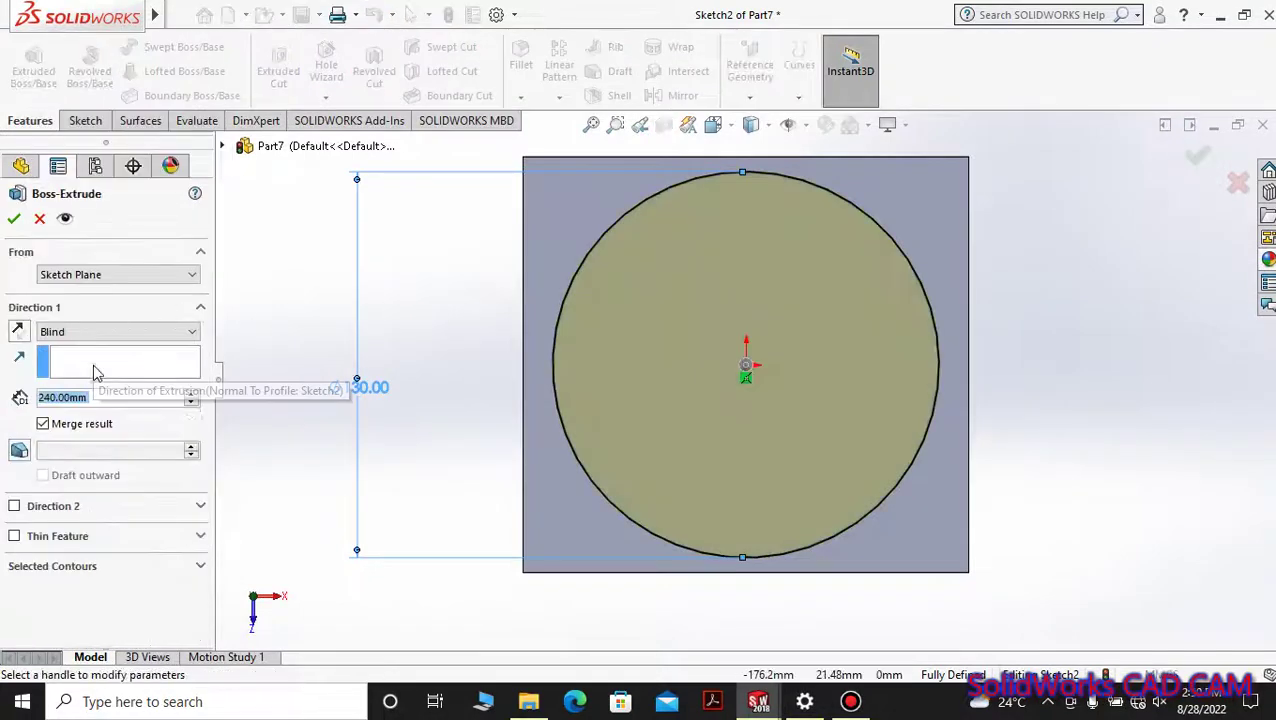
text(5)
key(Return)
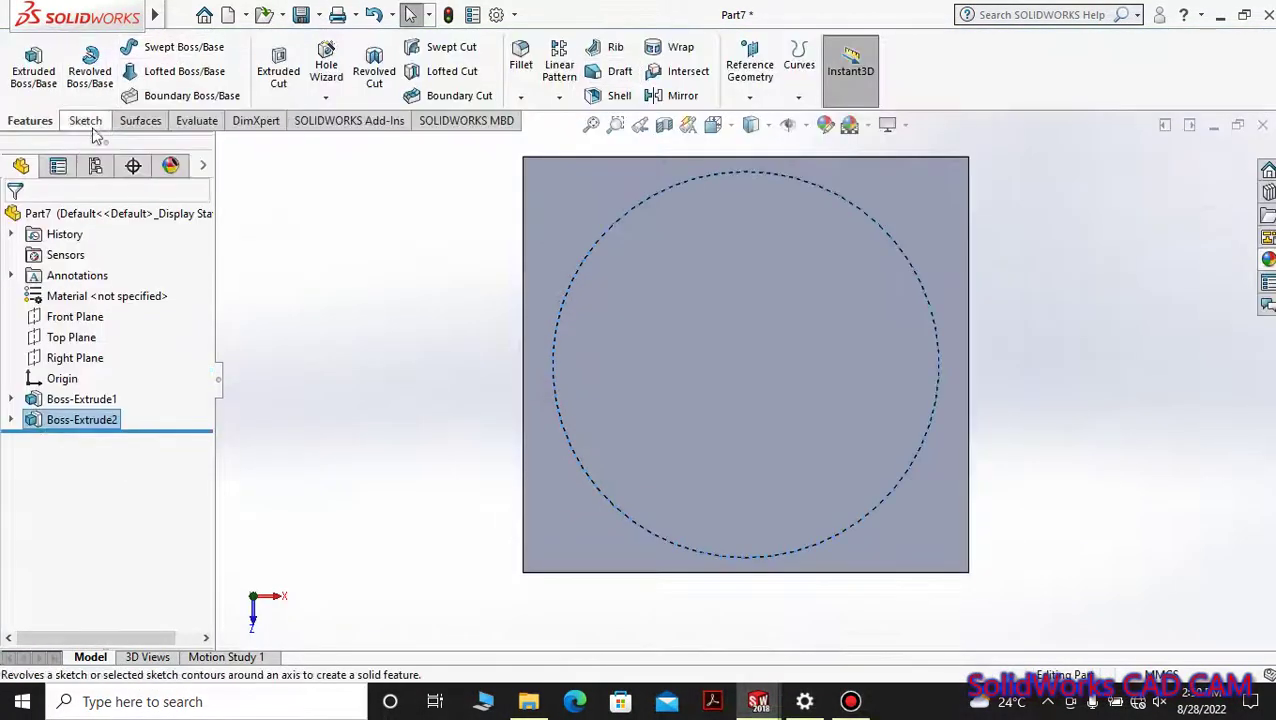
Step: Sketch a Ø140 mm circle centred on the origin on the cylinder's top face
click(82, 120)
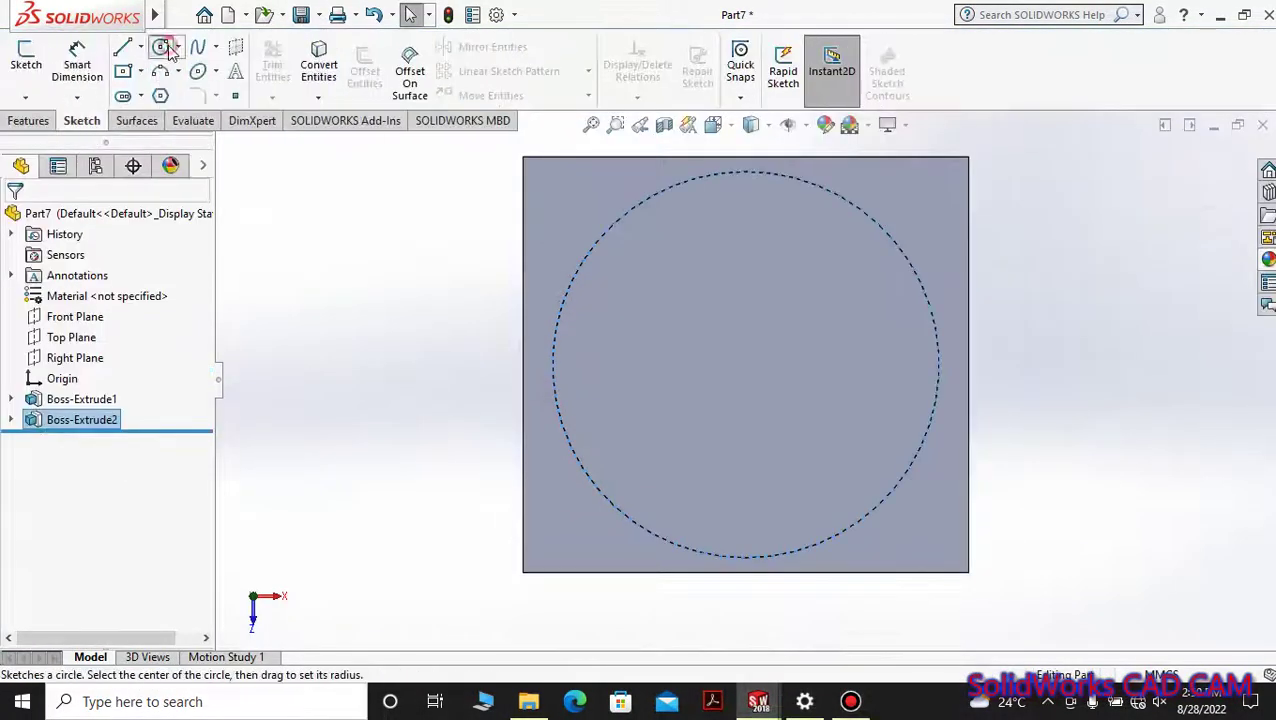
click(160, 47)
click(740, 380)
click(746, 365)
click(968, 366)
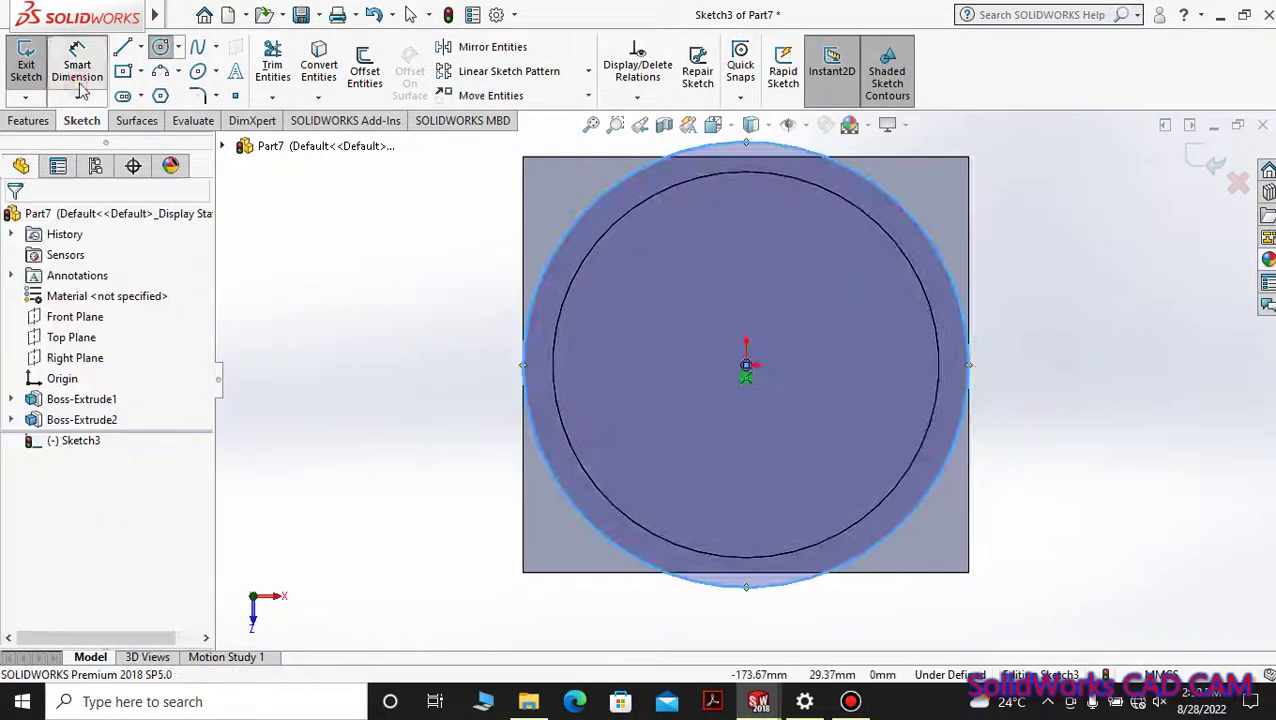
click(77, 65)
click(430, 387)
text(140)
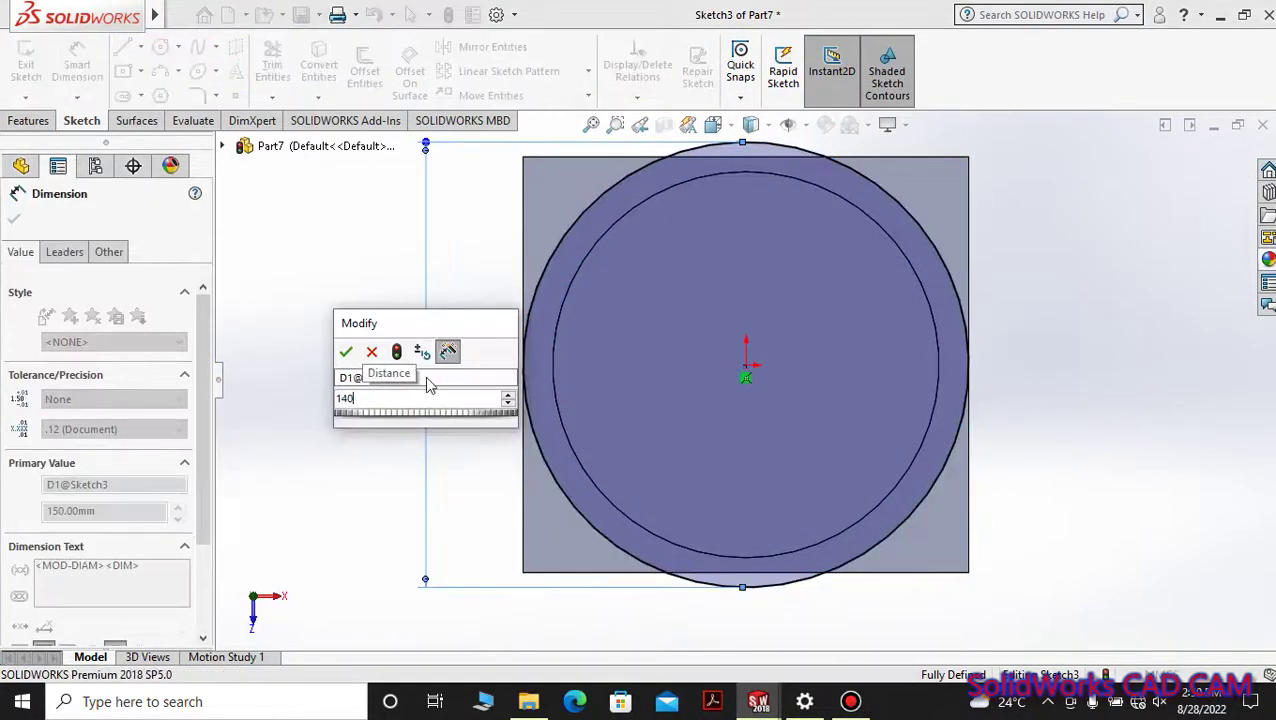
key(Return)
Step: Extrude the Ø140 mm circle 10 mm to form the collar
click(28, 120)
click(33, 70)
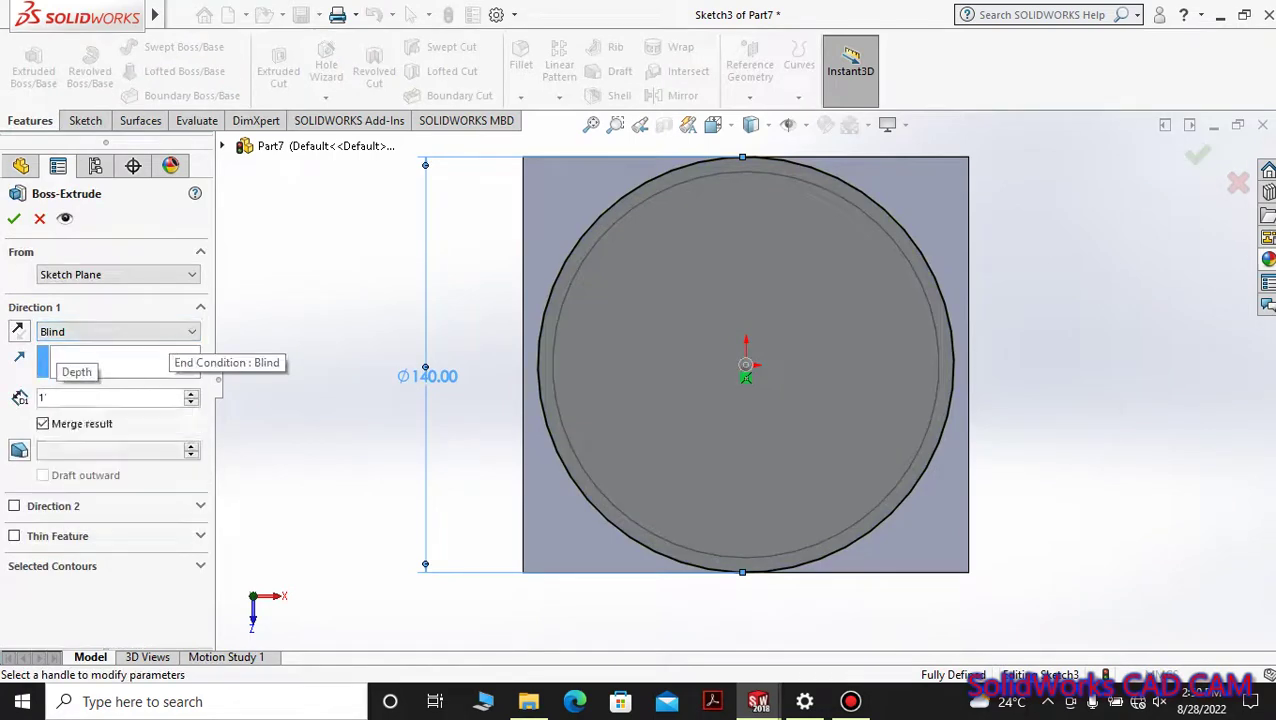
text(00)
key(Return)
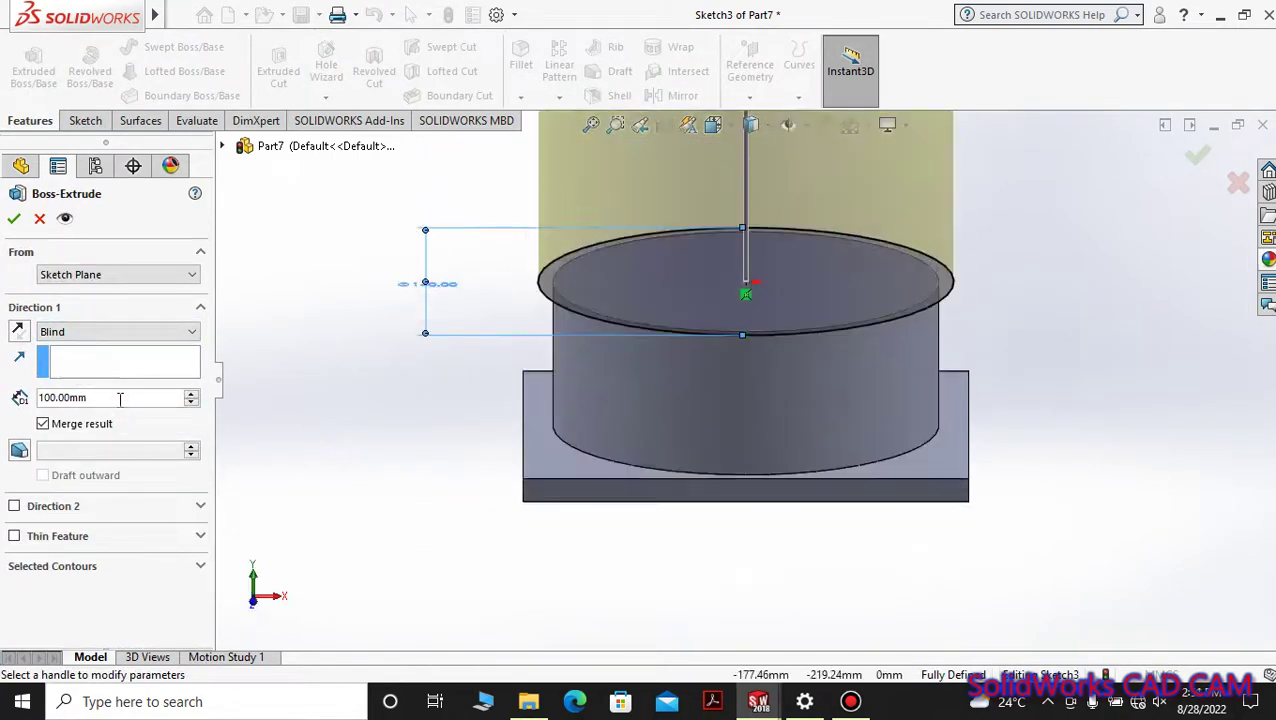
double_click(119, 397)
text(10)
key(Return)
key(Return)
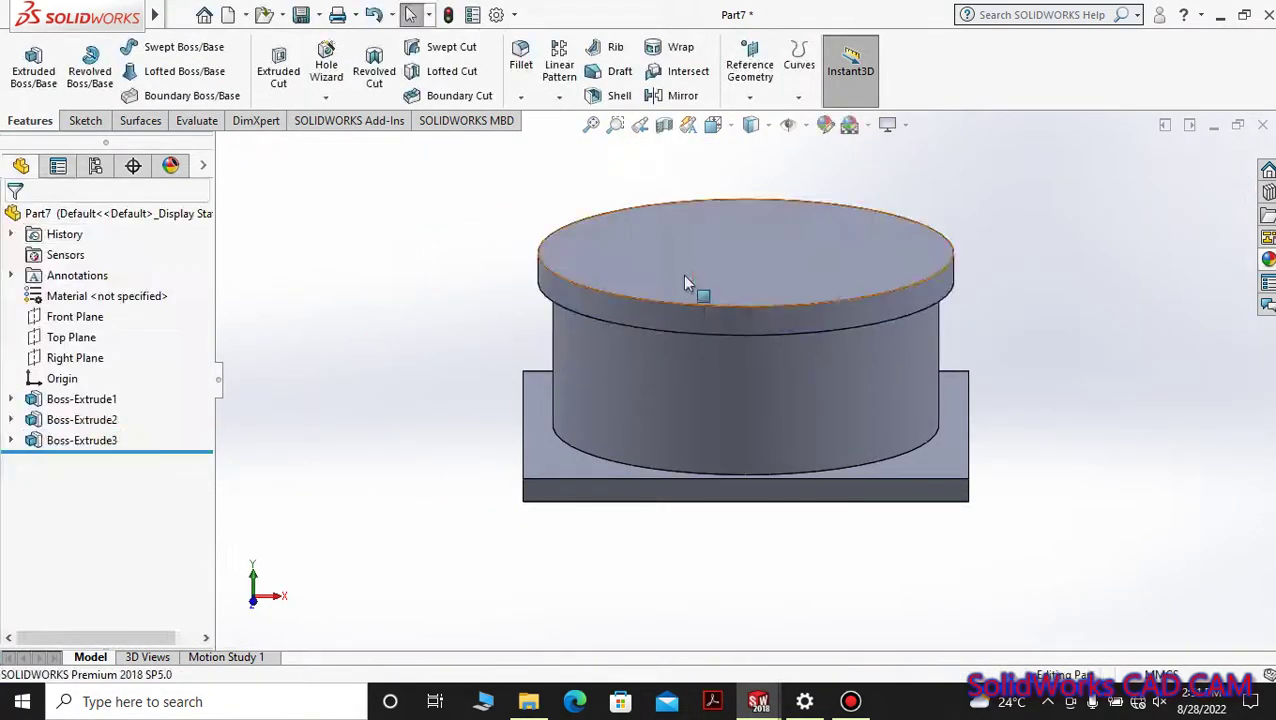
Step: Sketch a Ø130 mm circle on the collar's top face and extrude it 20 mm
click(684, 283)
click(160, 47)
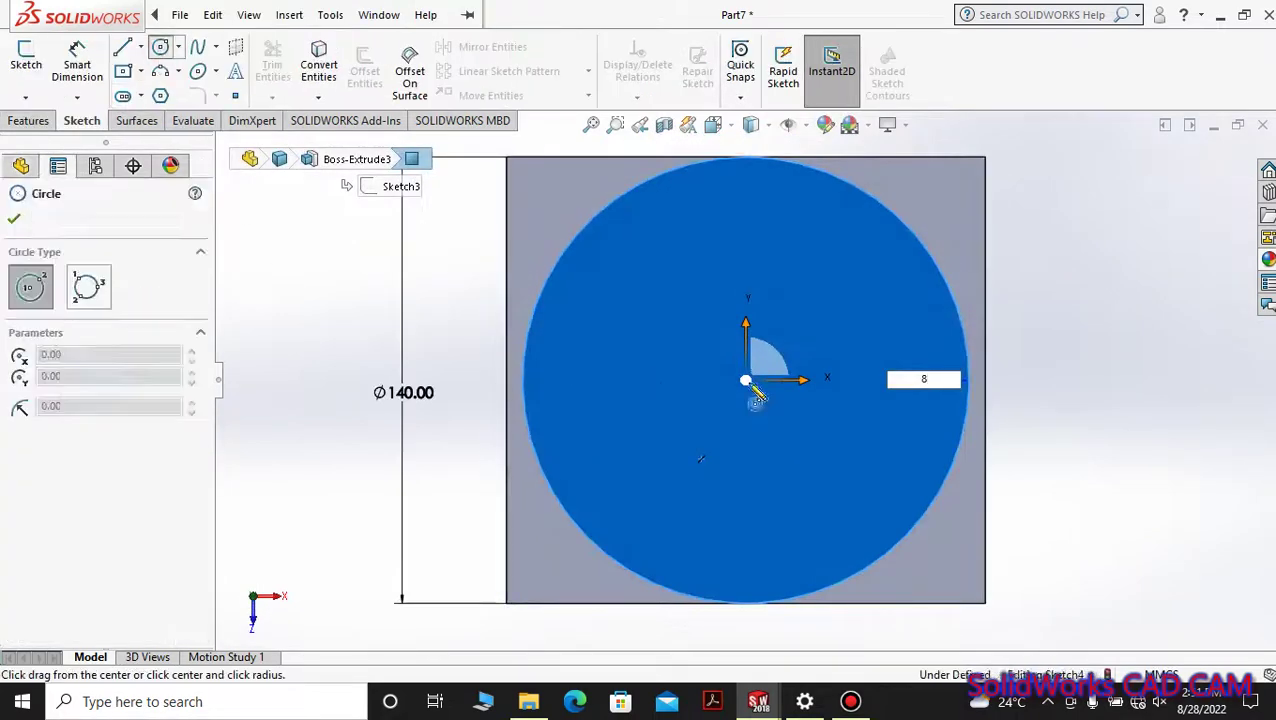
drag(746, 380, 564, 433)
click(77, 60)
click(564, 433)
click(447, 432)
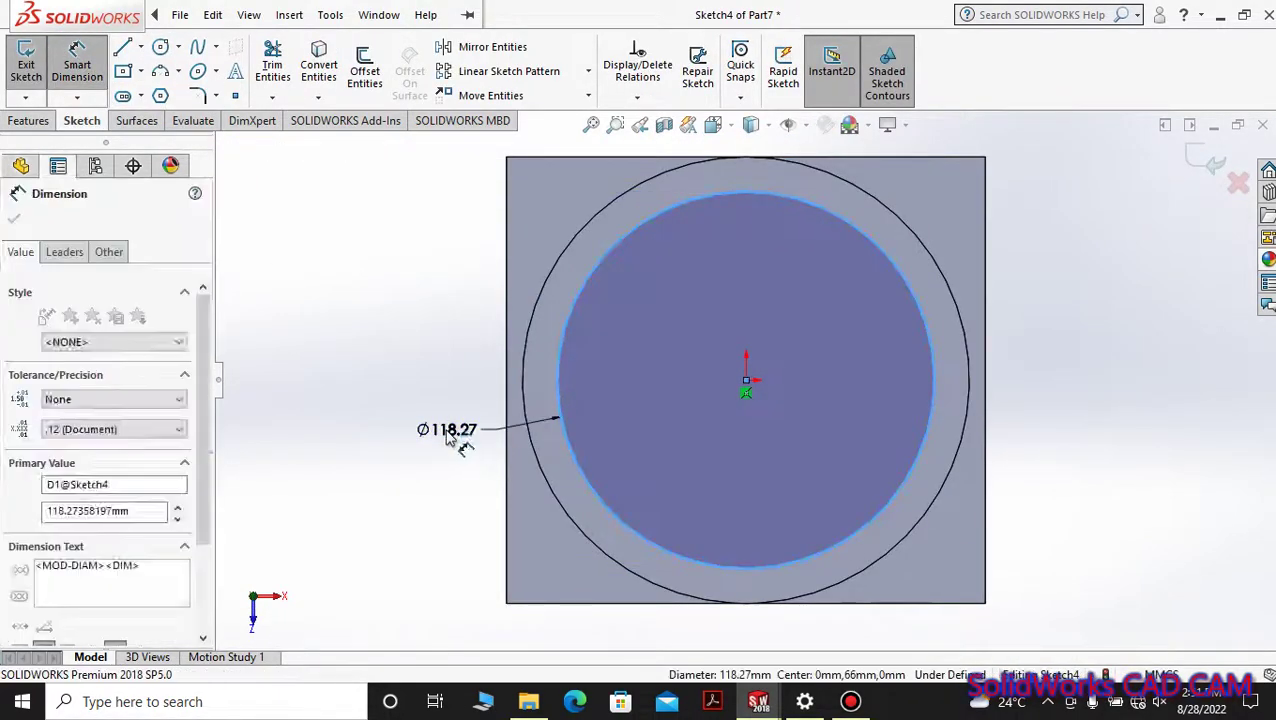
text(130)
key(Return)
click(30, 120)
click(33, 65)
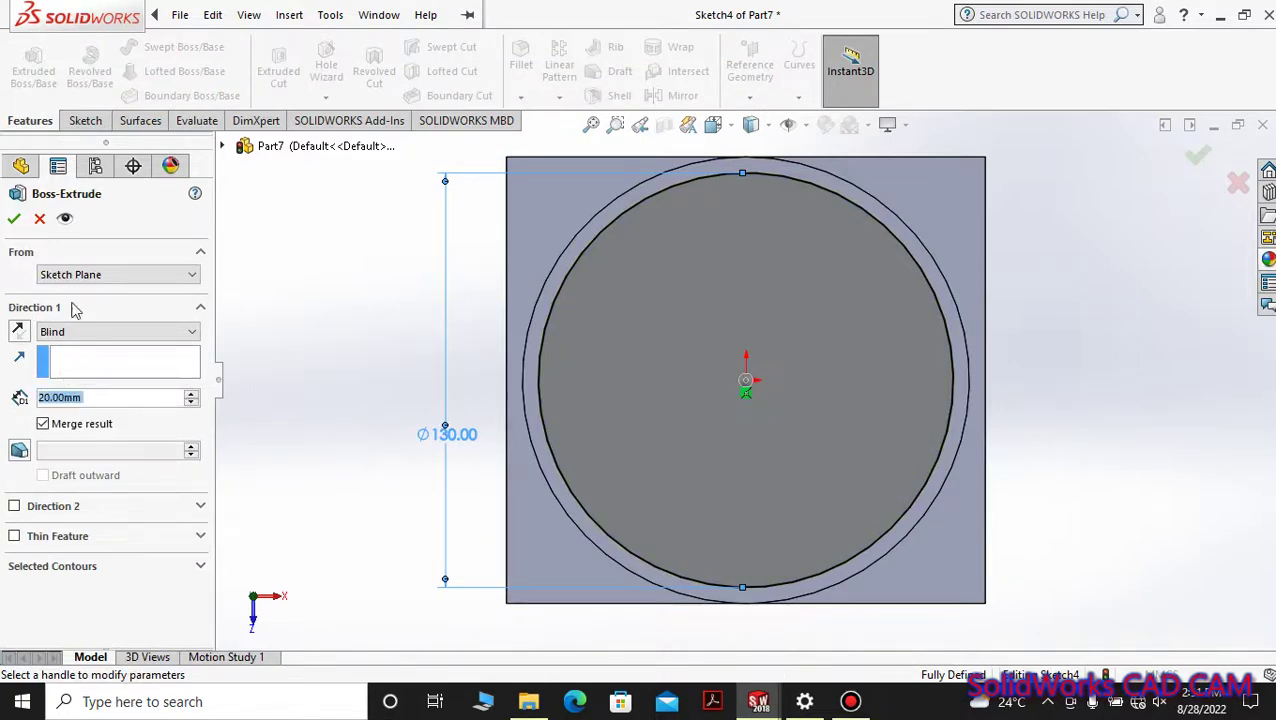
click(14, 218)
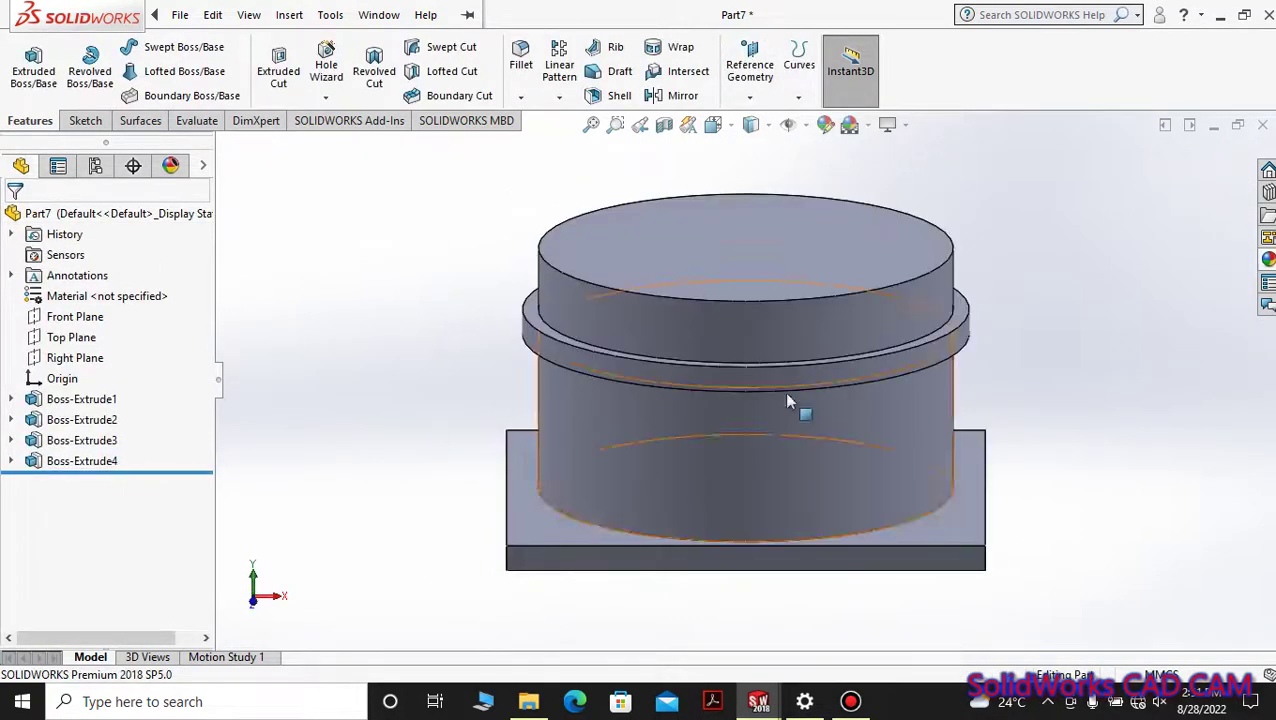
click(90, 400)
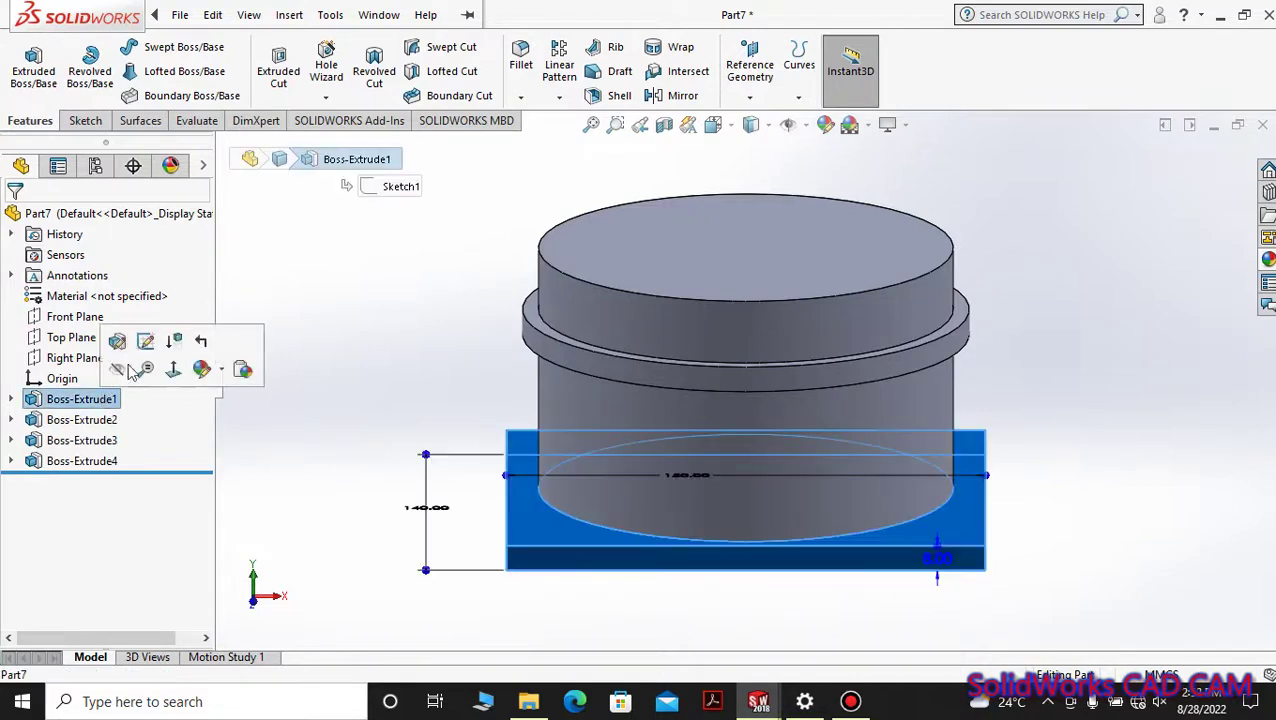
click(116, 342)
double_click(85, 398)
text(240)
key(Return)
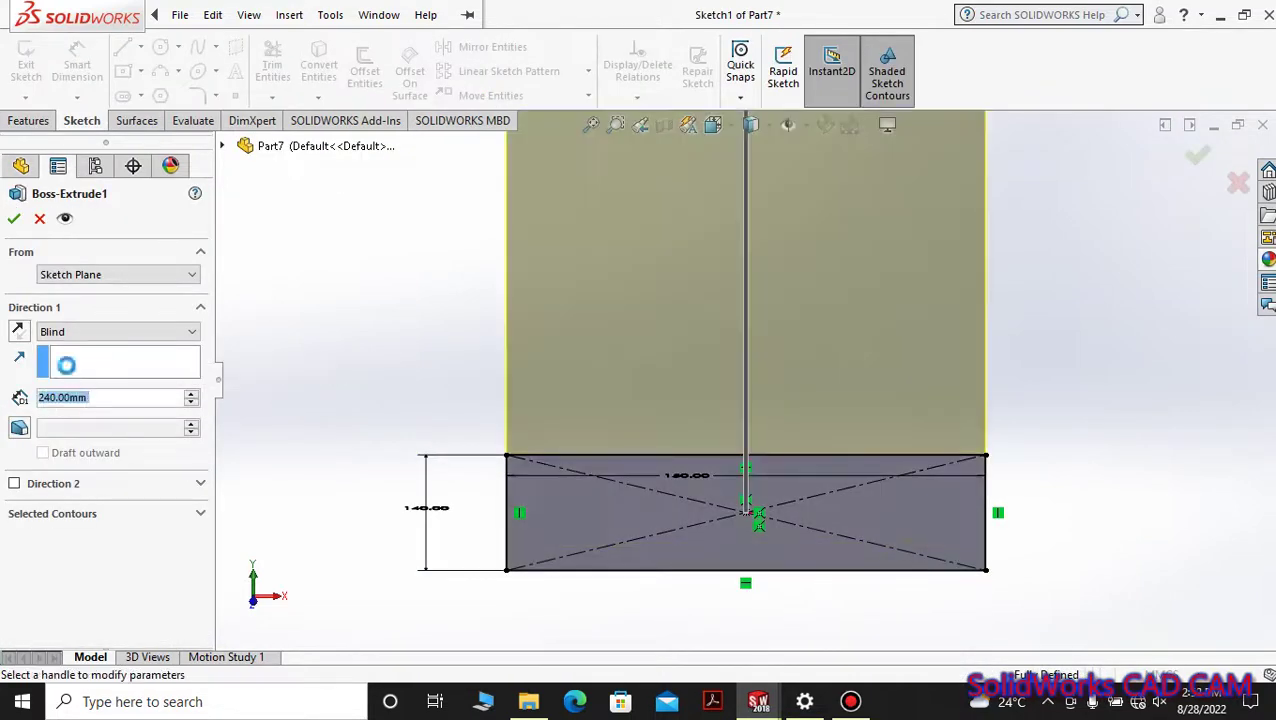
scroll(937, 314, down, 3)
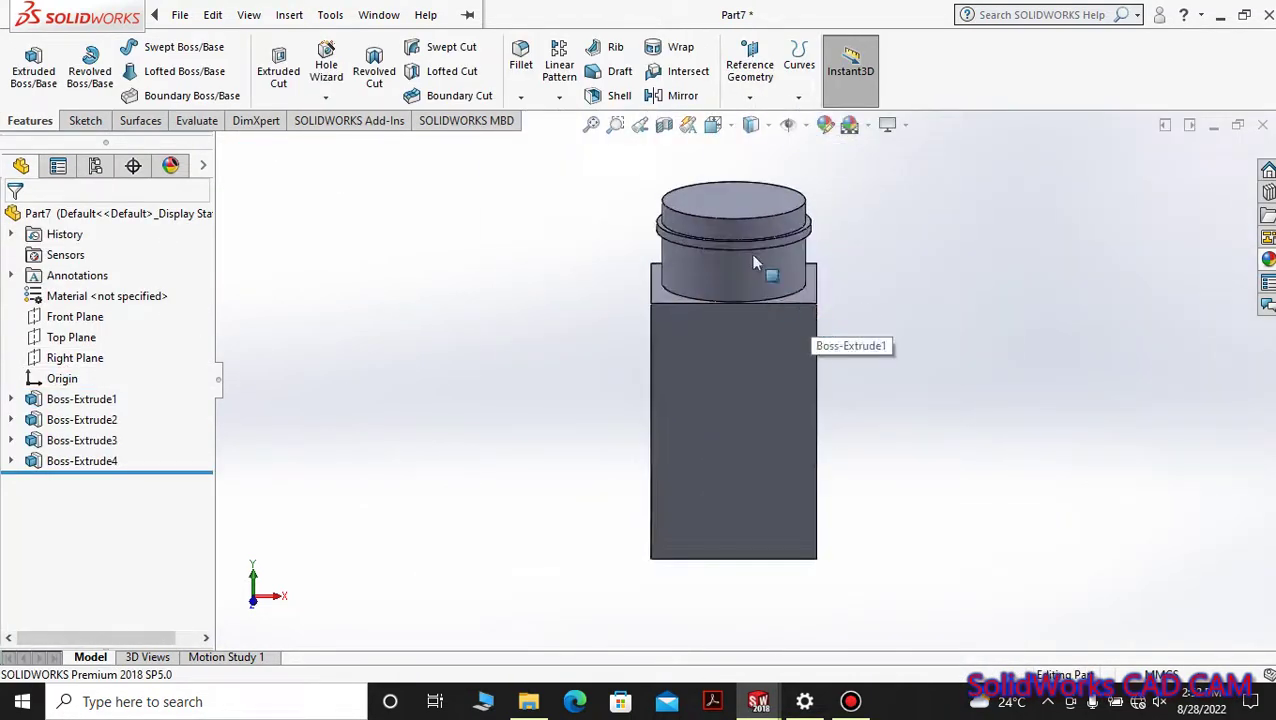
middle_drag(763, 262, 914, 269)
click(82, 420)
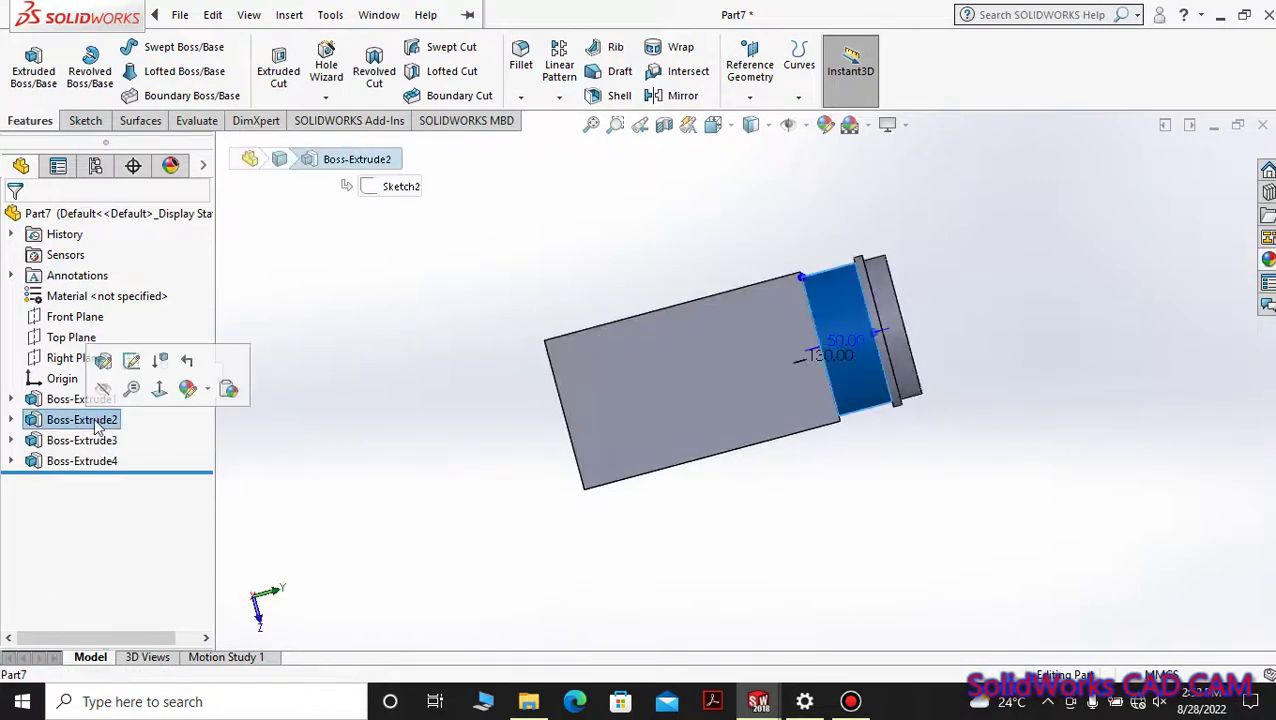
click(82, 440)
click(82, 461)
middle_drag(330, 460, 430, 450)
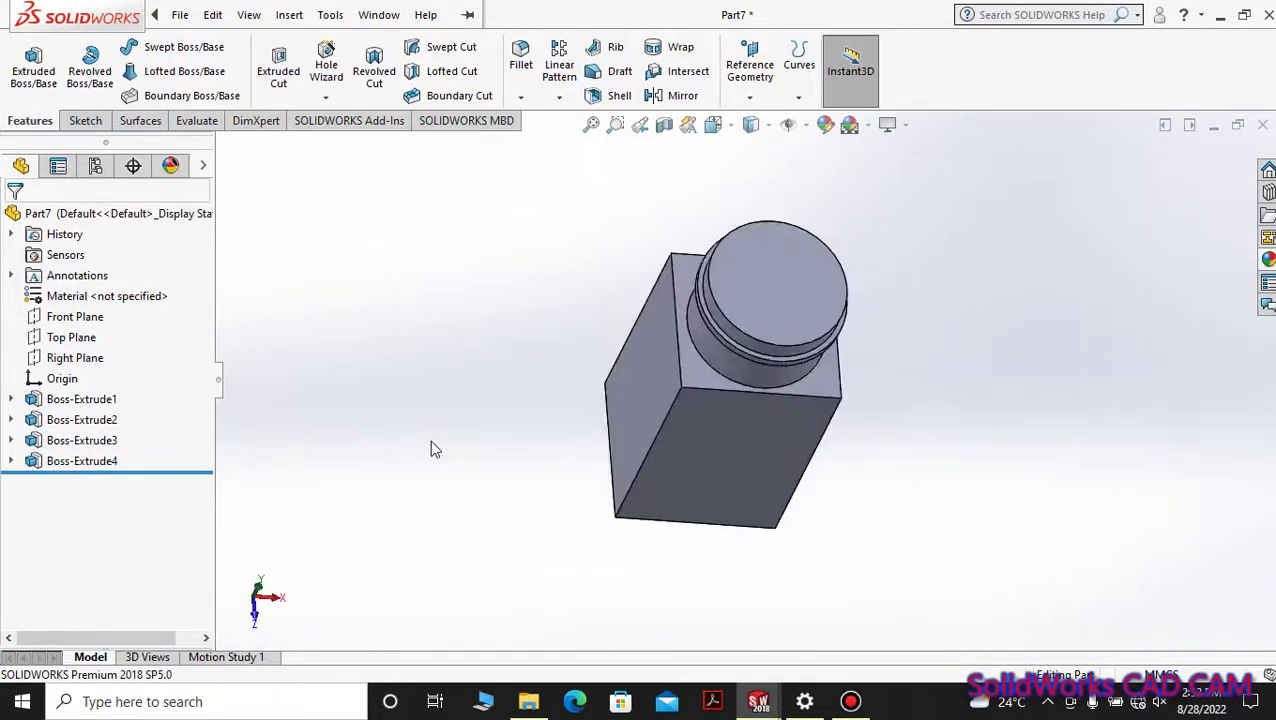
Step: On the Front Plane, sketch a rounded lug profile beside the block from a circle and lines, trimmed
click(95, 296)
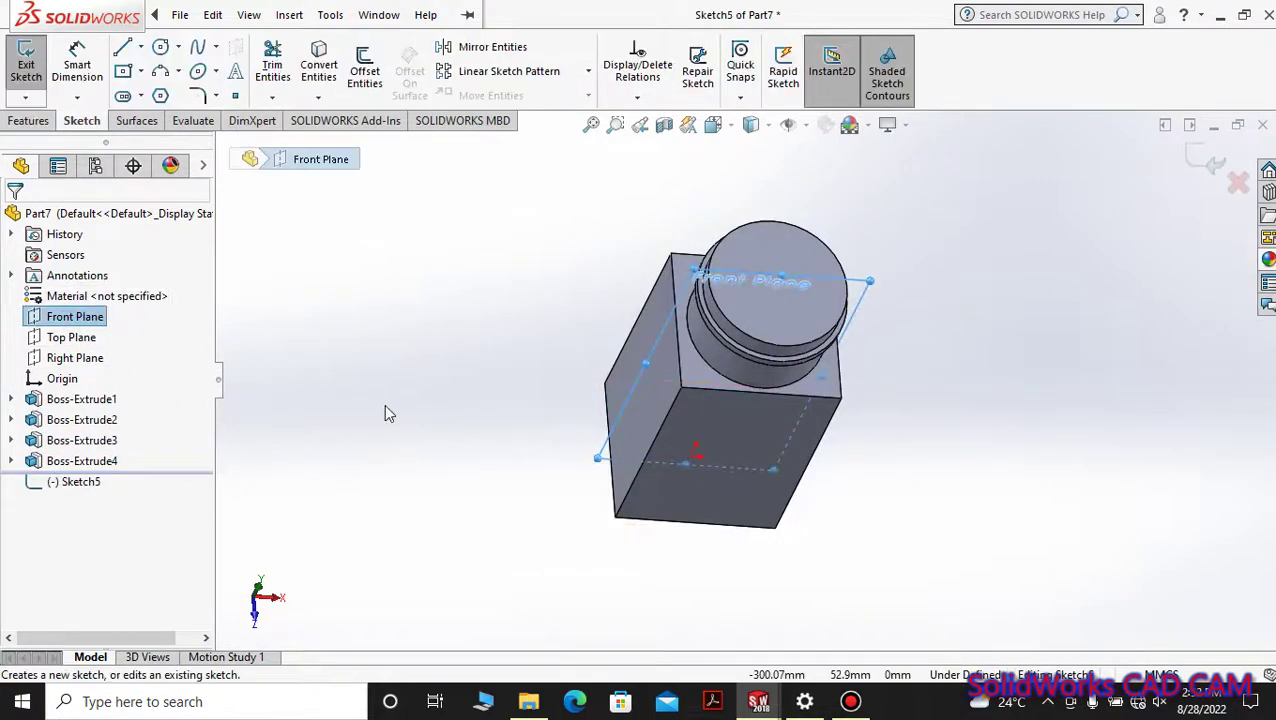
click(80, 68)
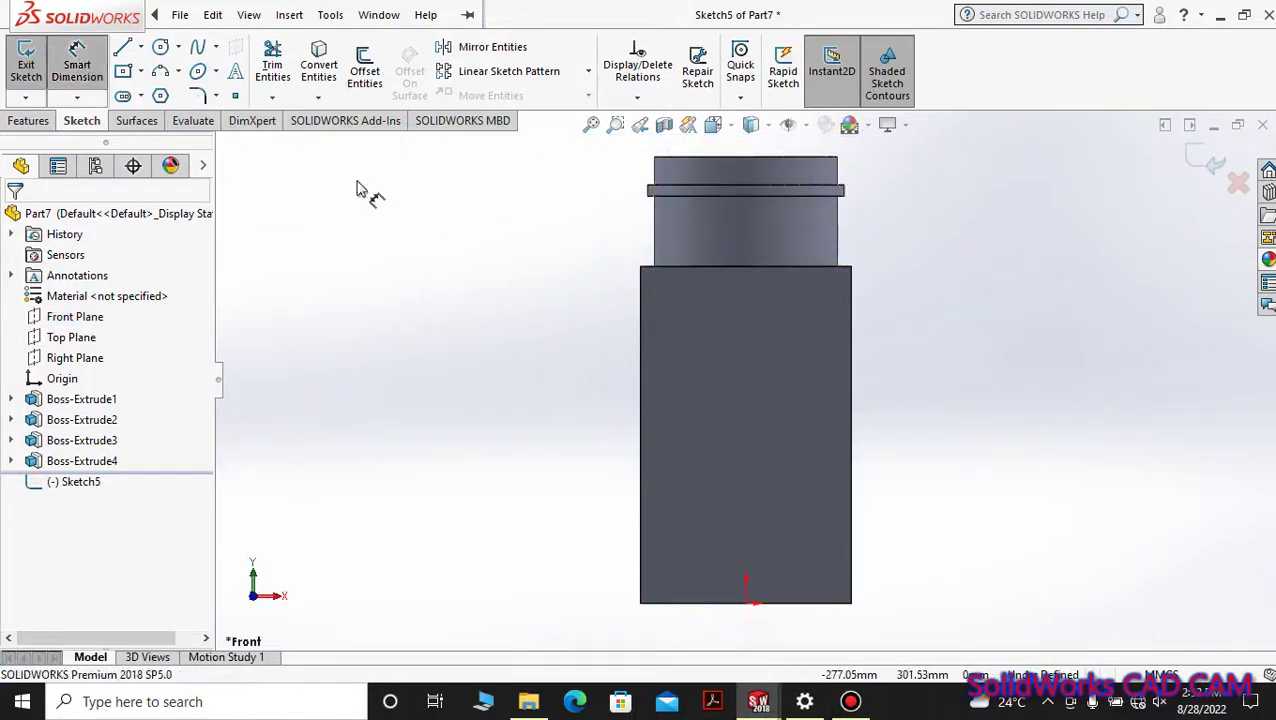
key(c)
click(555, 495)
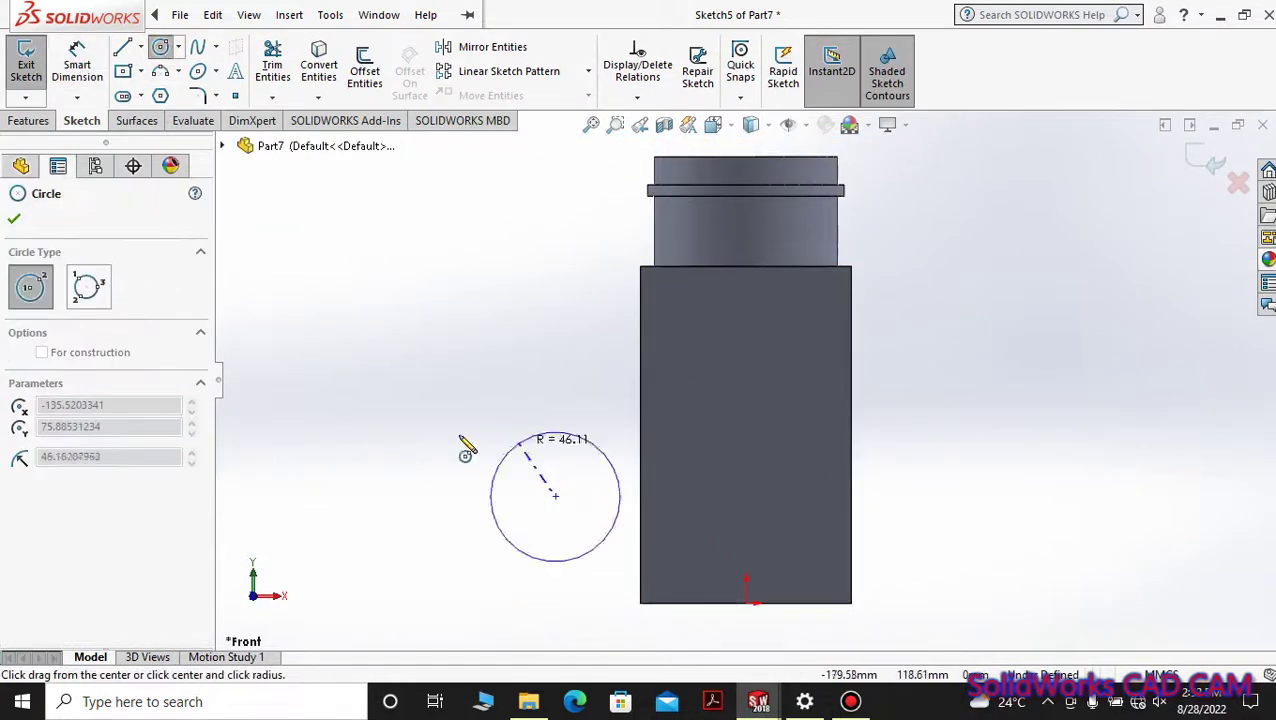
click(513, 449)
key(l)
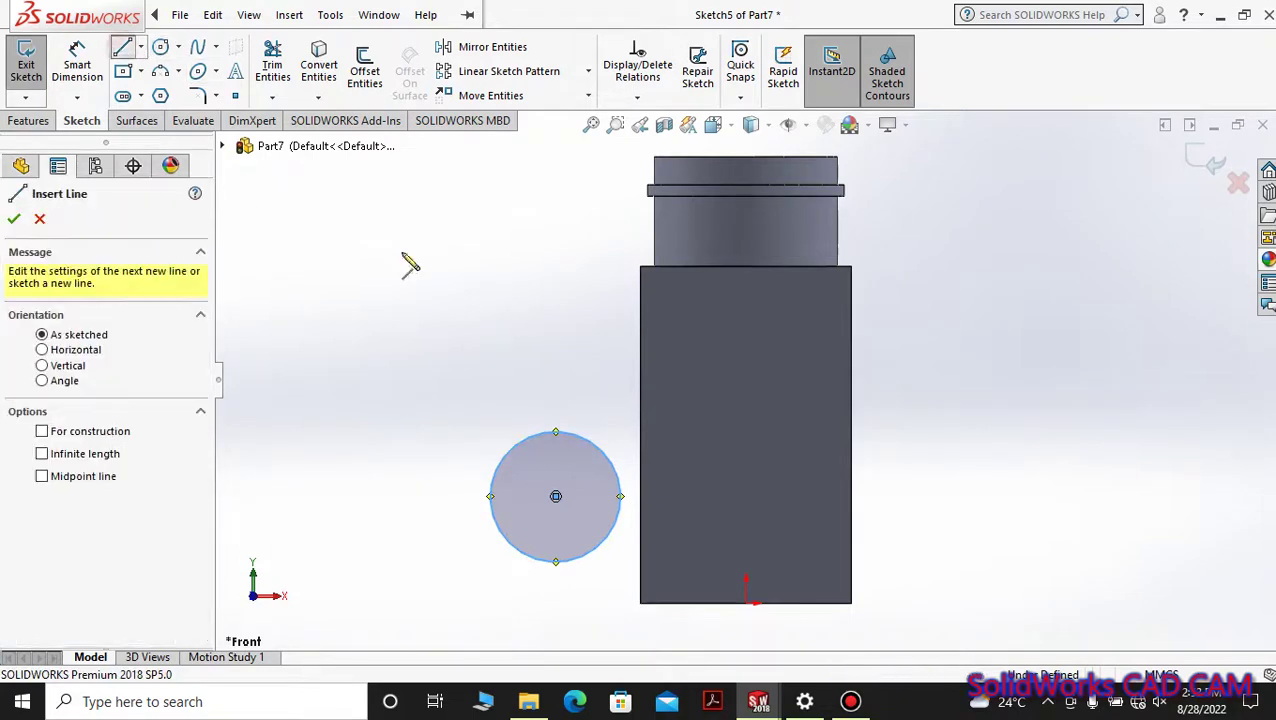
mouse_move(557, 432)
mouse_down()
mouse_move(640, 426)
mouse_move(614, 602)
mouse_up()
click(641, 604)
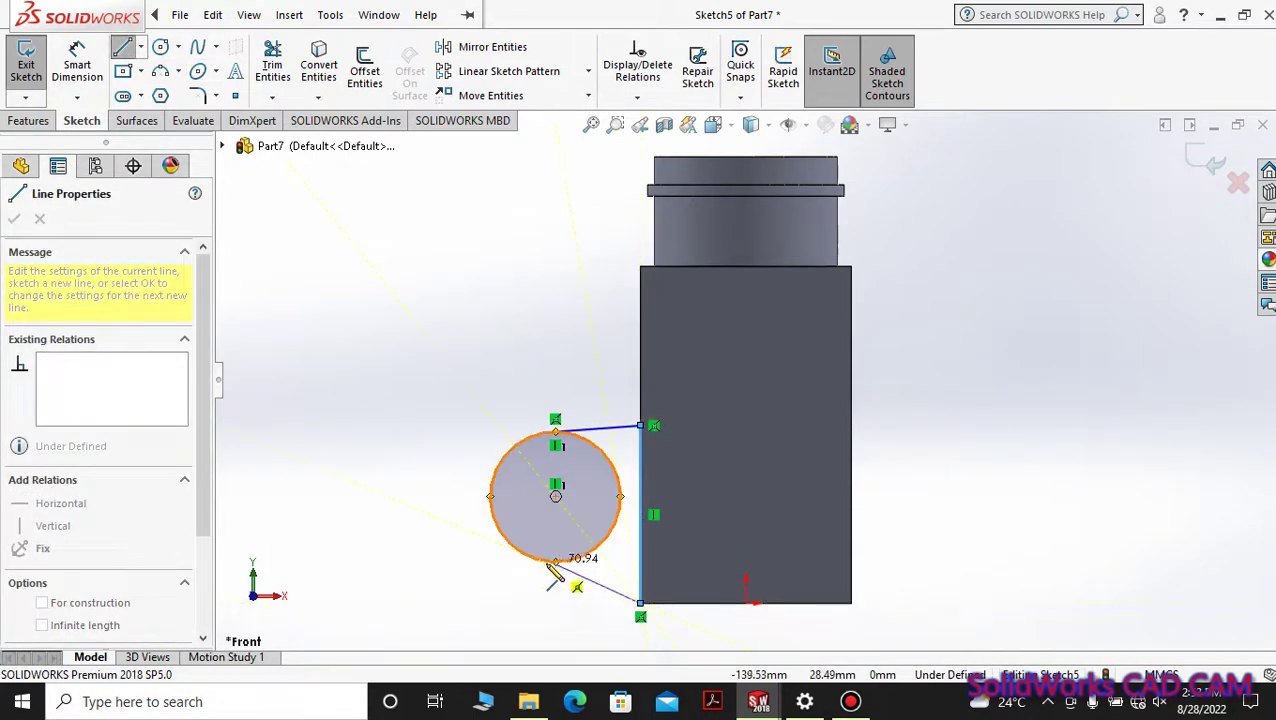
click(540, 560)
key(t)
click(612, 537)
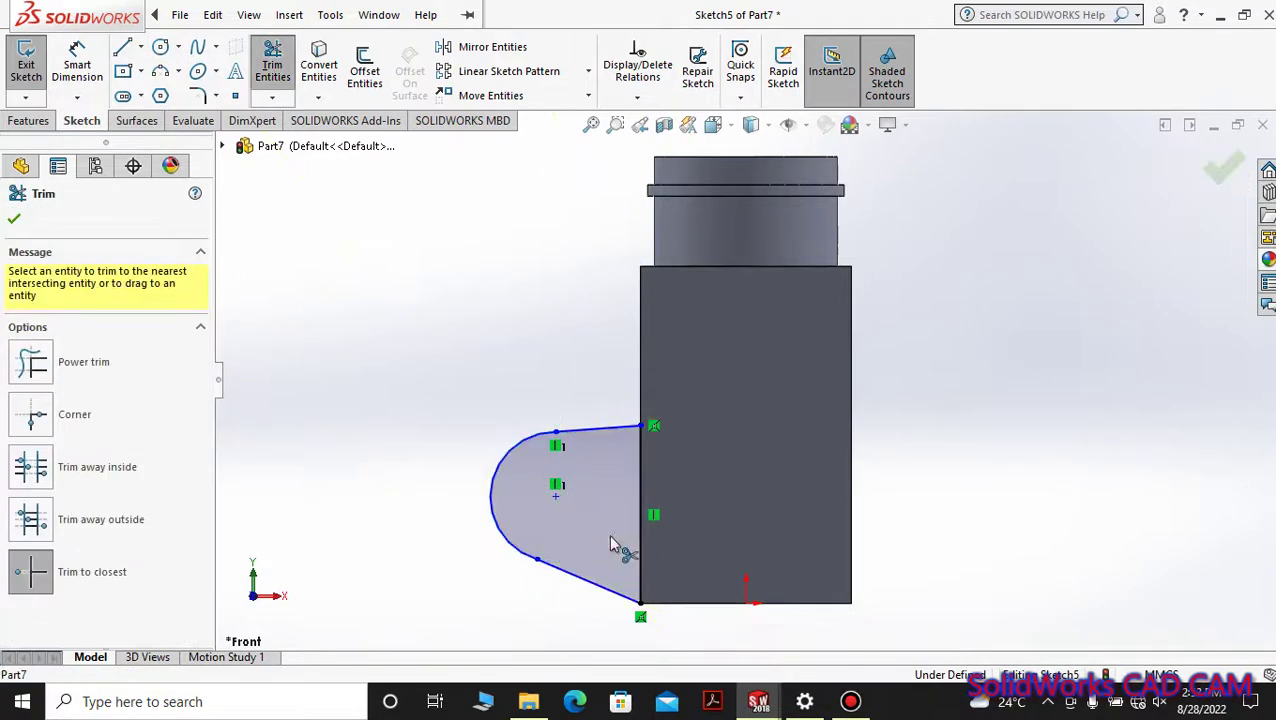
key(Escape)
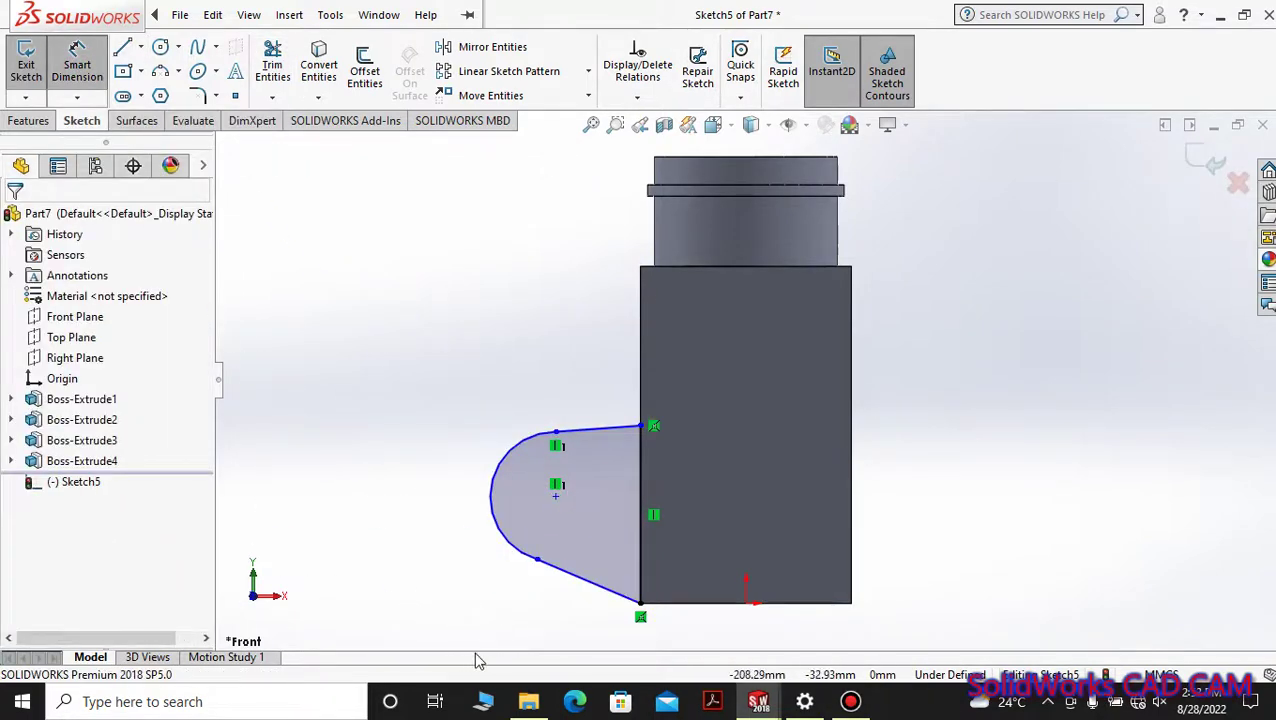
Step: Dimension the lug arc radius as 155 mm and constrain the short top line
click(495, 525)
click(392, 540)
text(155)
key(Return)
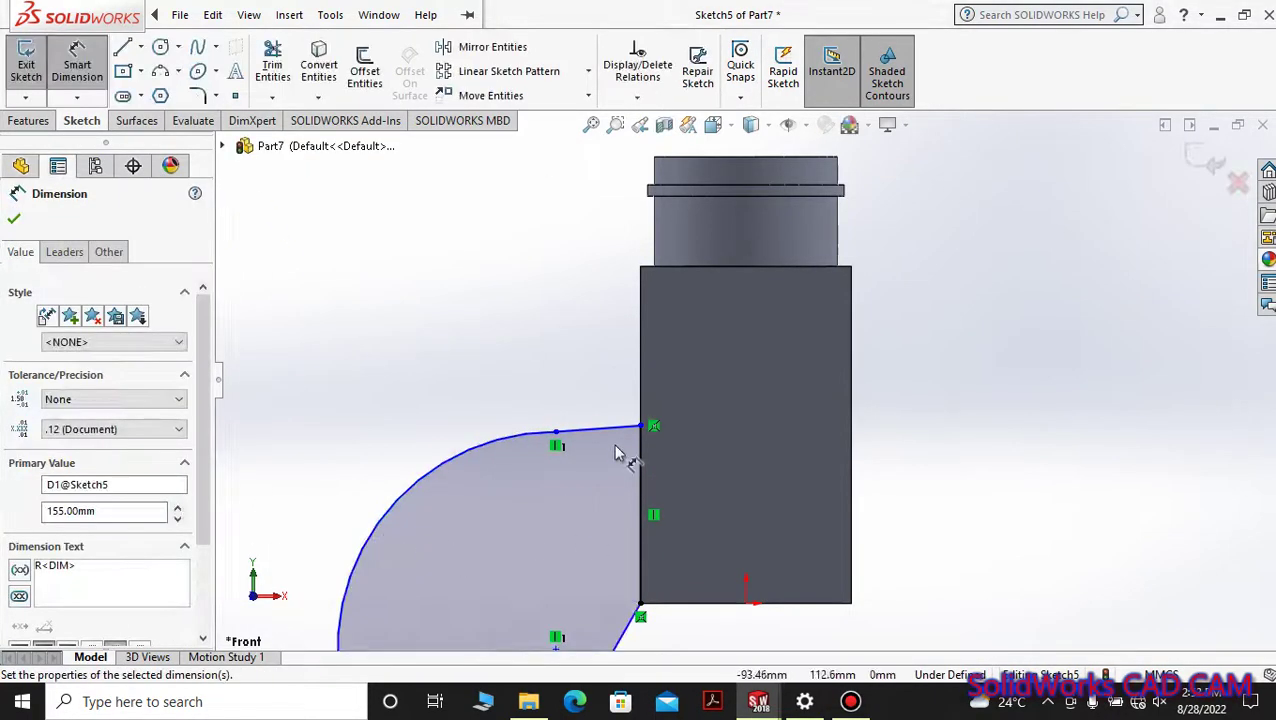
key(f)
click(686, 409)
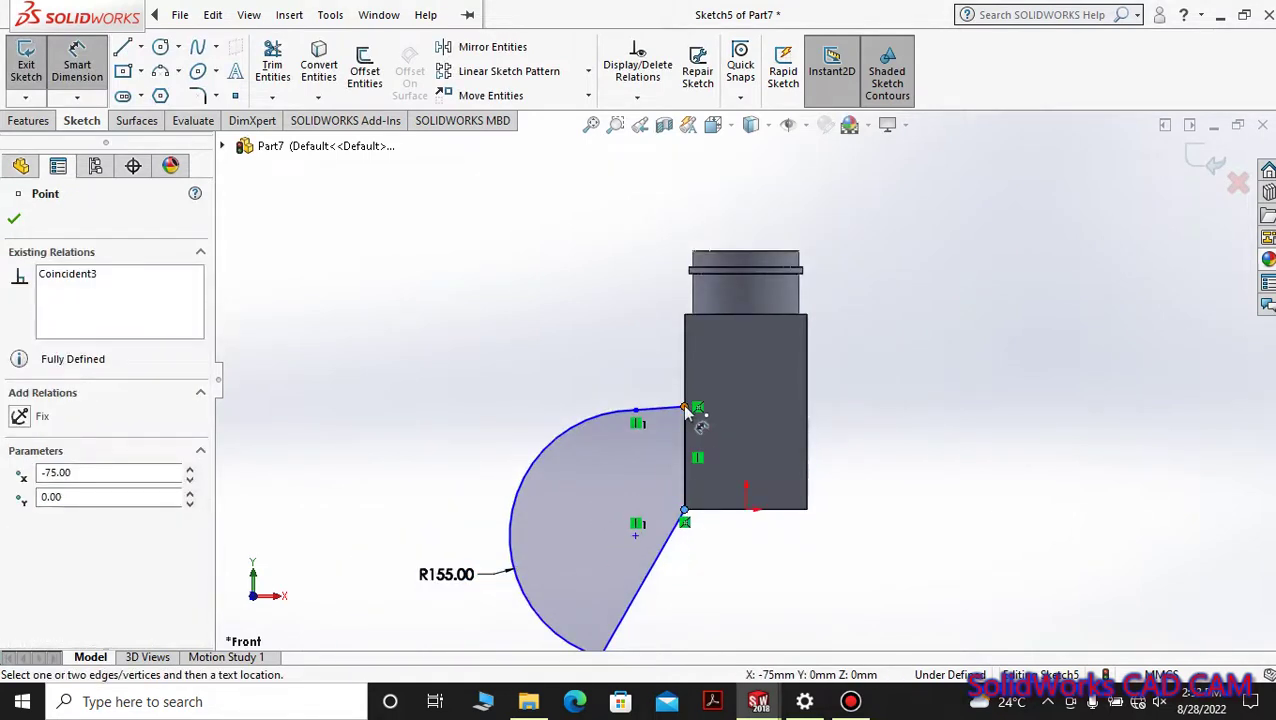
key(Escape)
click(660, 407)
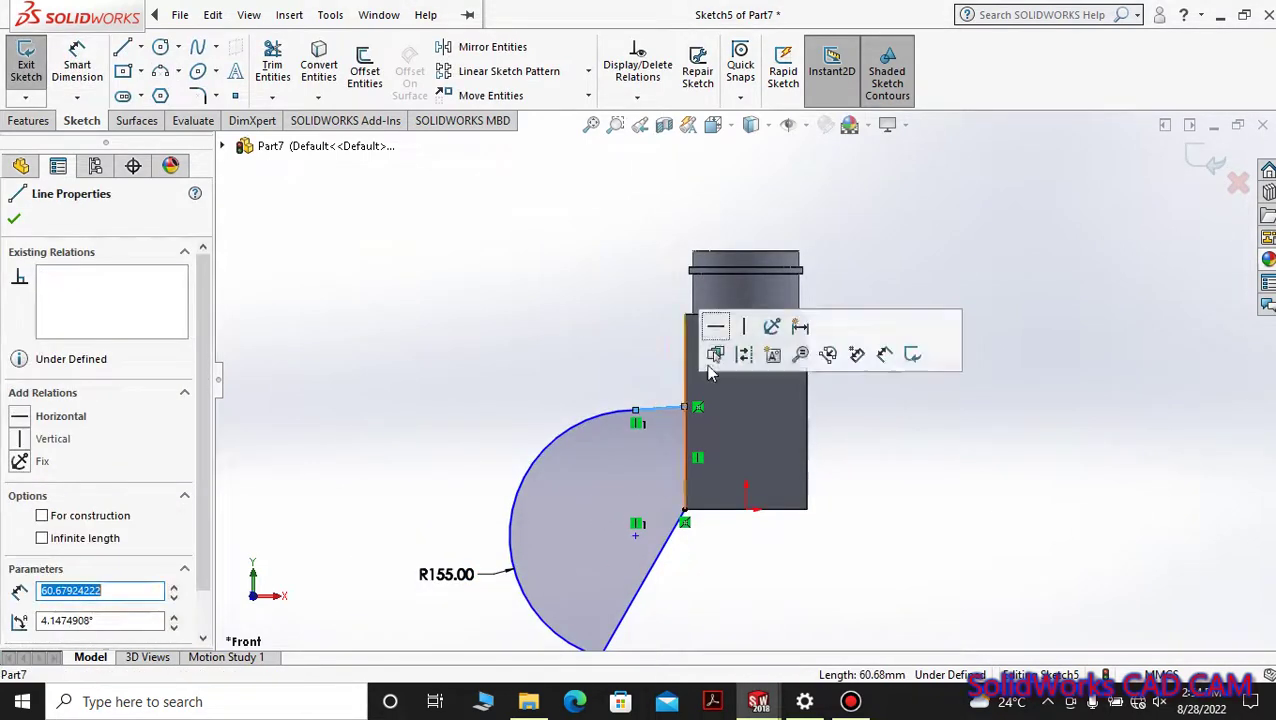
key(Escape)
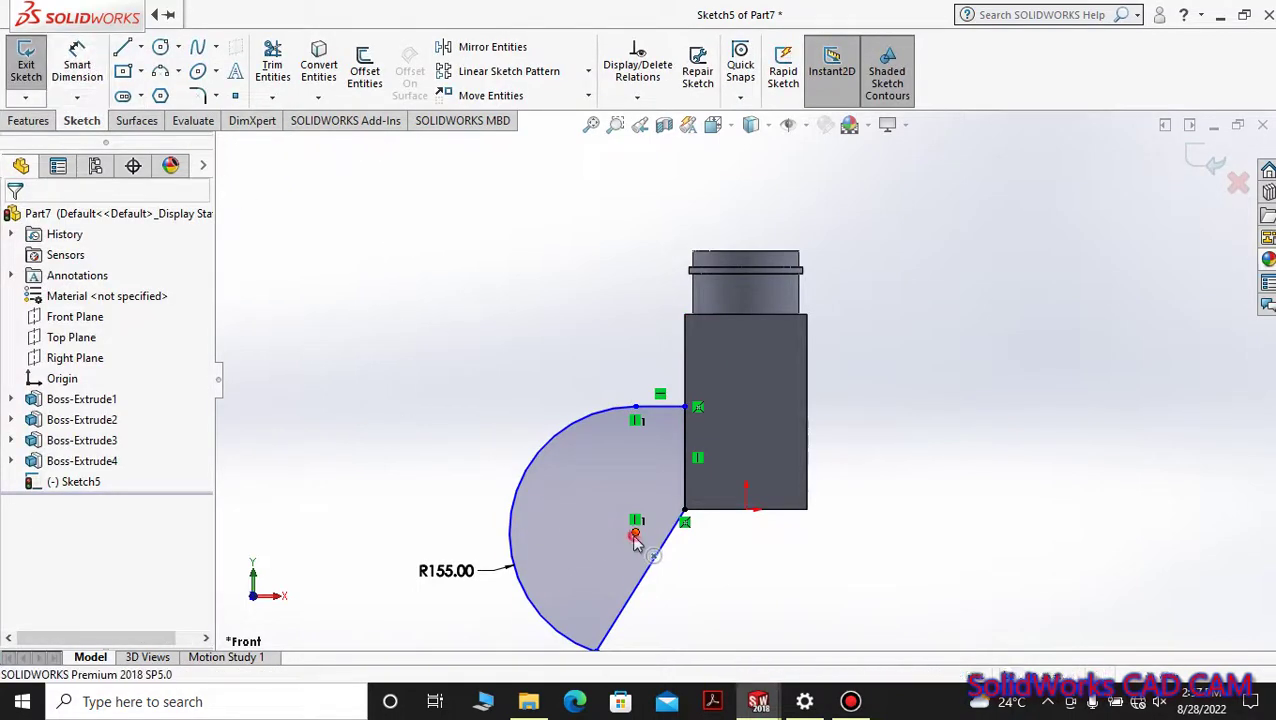
Step: Change the arc radius to 77.5 mm and drag the arc centre upward
drag(634, 537, 629, 452)
key(Escape)
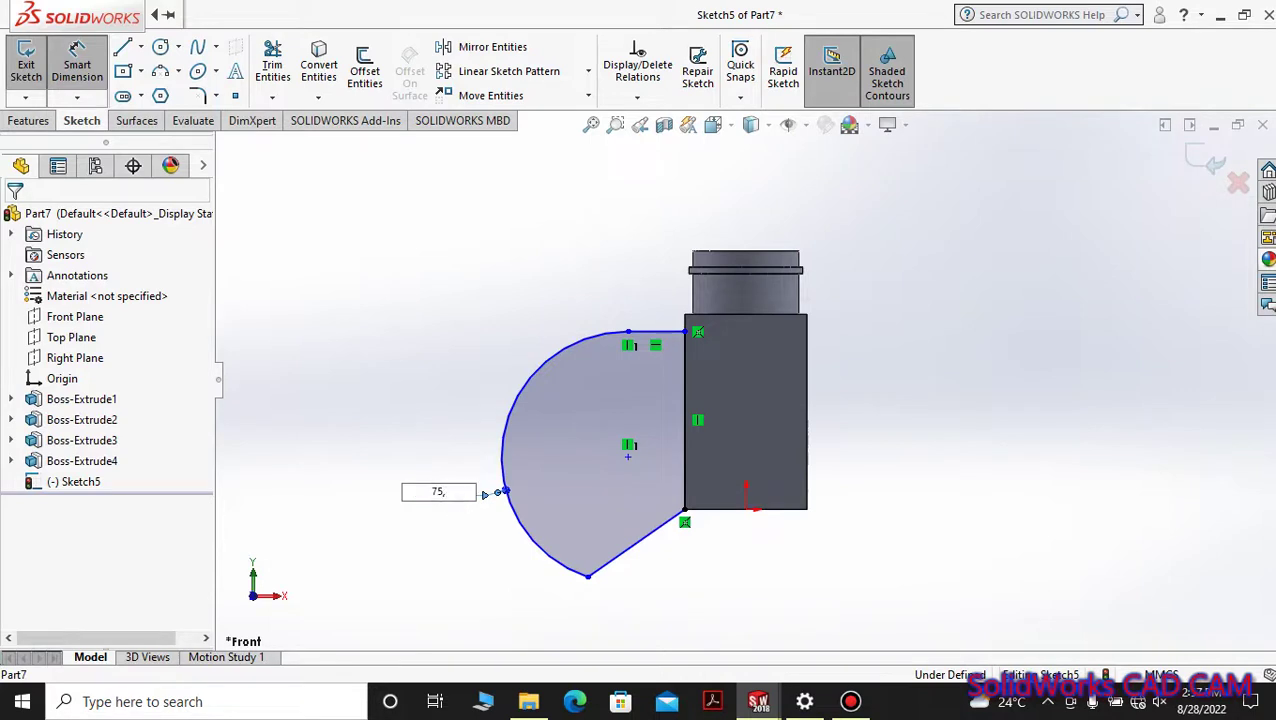
right_click(440, 492)
click(456, 362)
text(77,5)
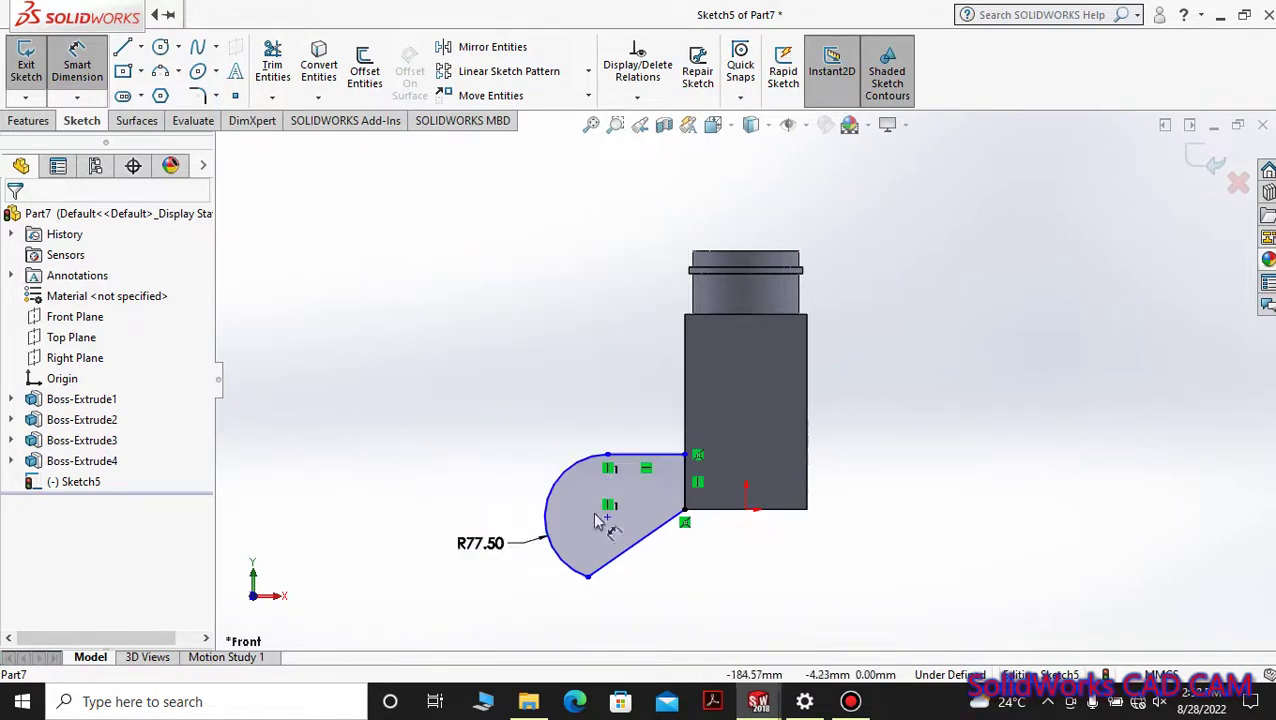
click(609, 507)
key(Escape)
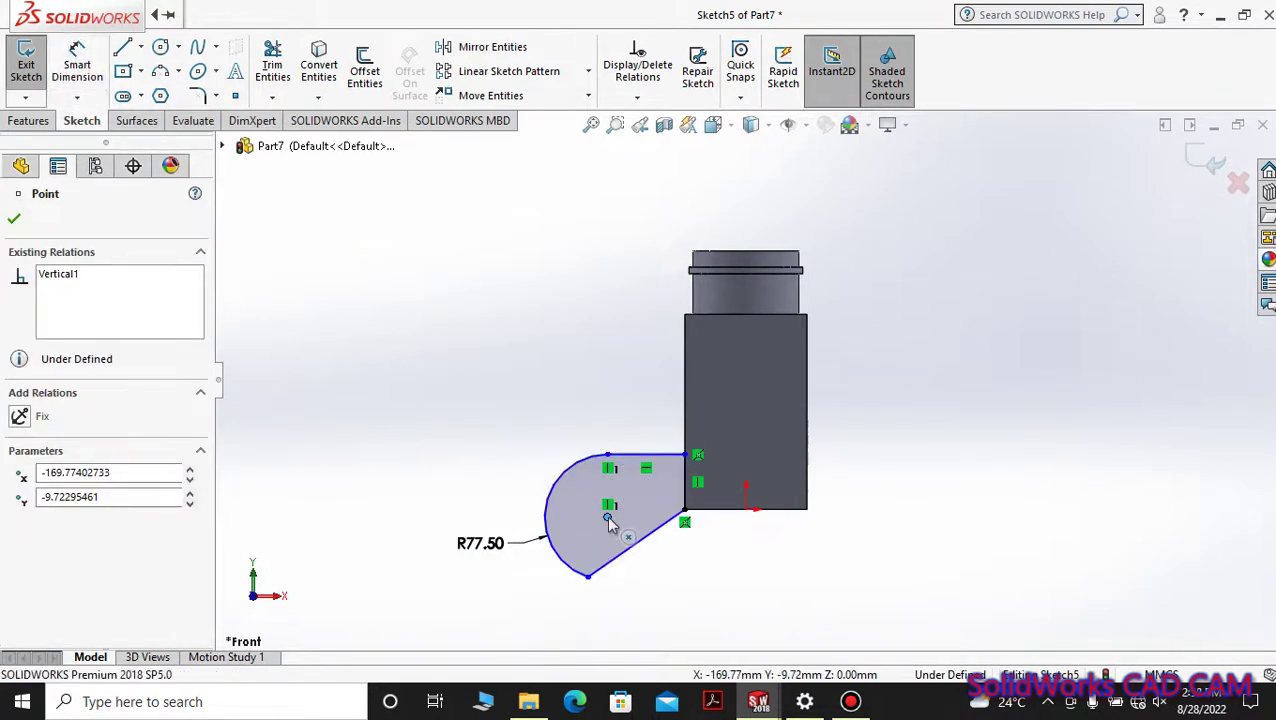
drag(609, 519, 650, 414)
scroll(634, 435, up, 3)
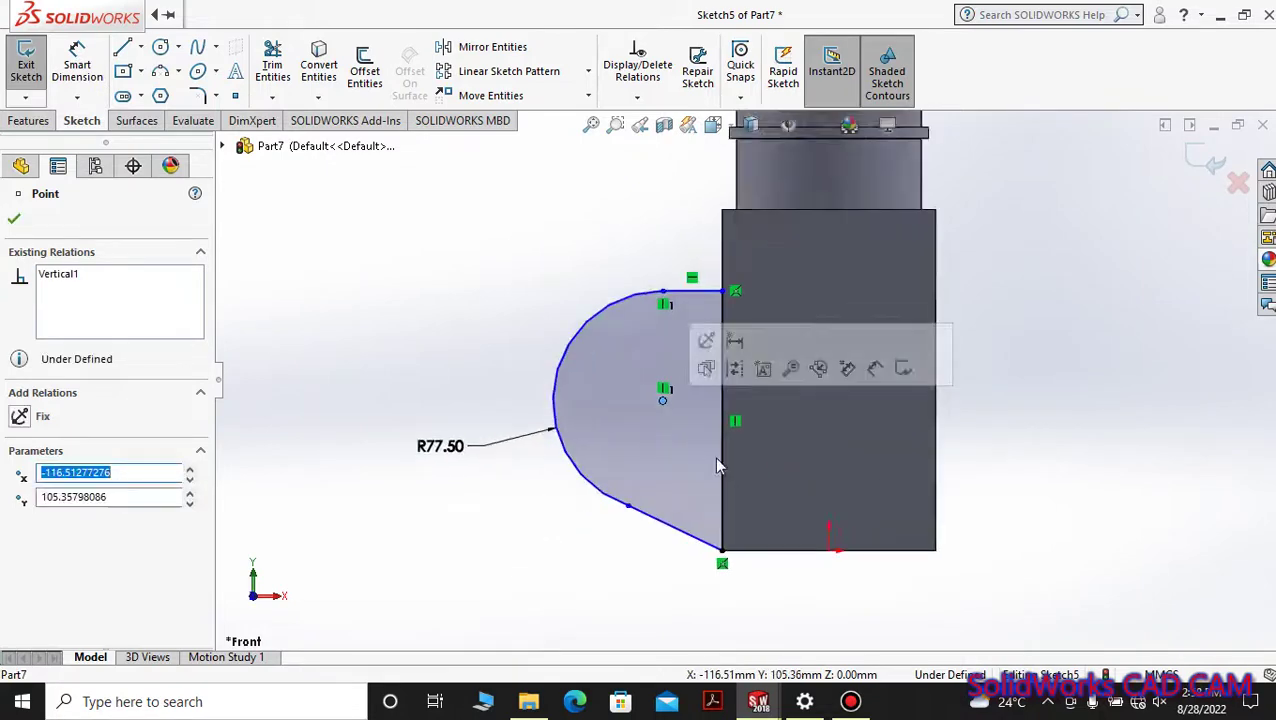
Step: Locate the arc centre 93 mm above the block's bottom corner and 70 mm from its edge
click(665, 401)
click(722, 549)
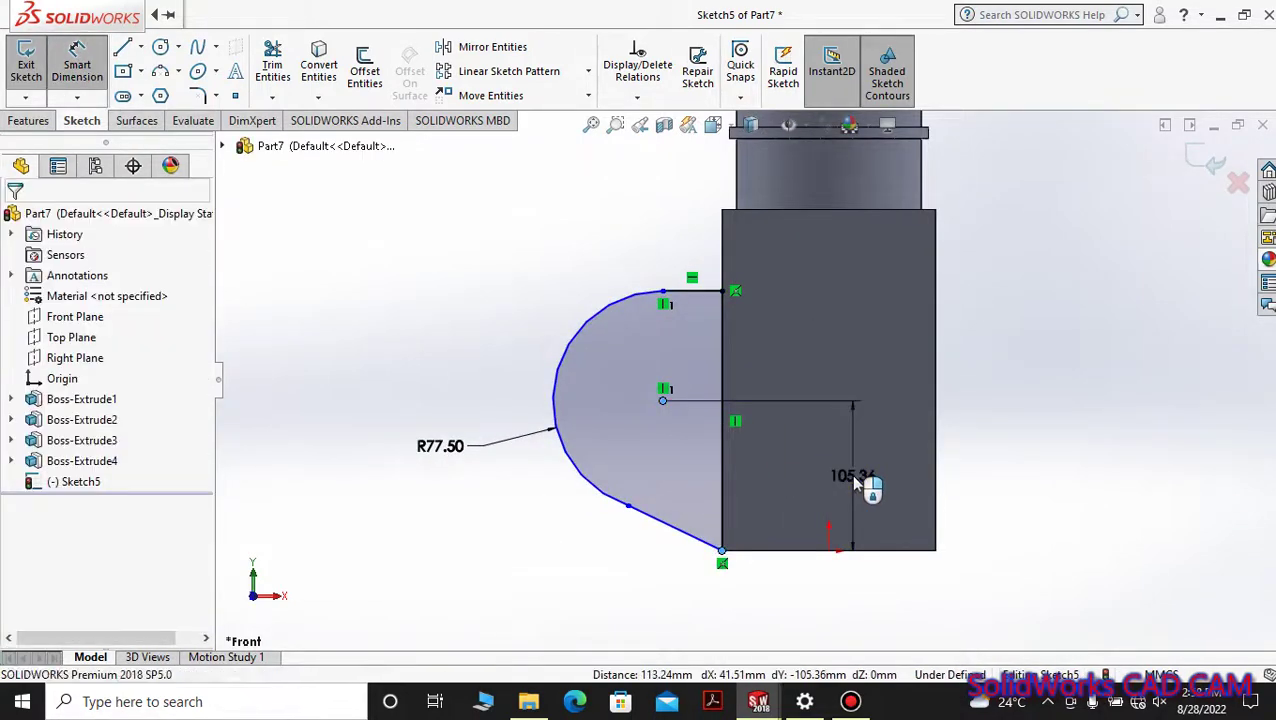
click(855, 483)
text(94)
key(Return)
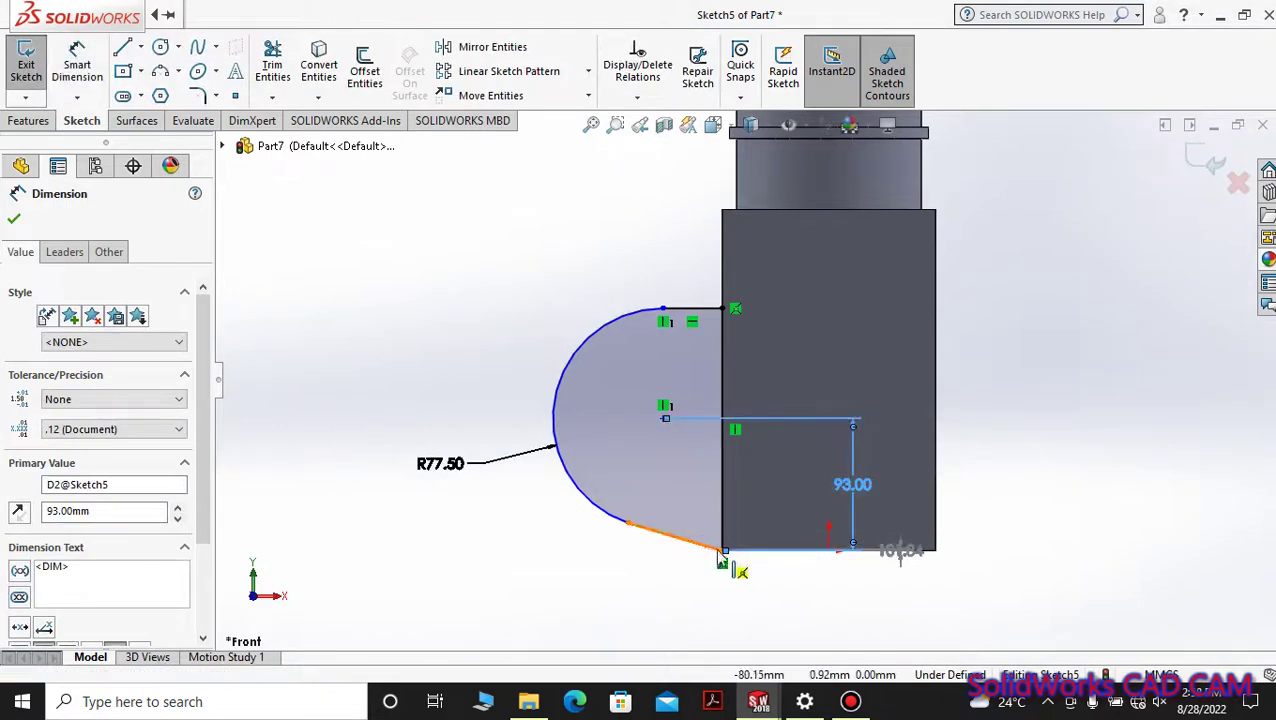
click(88, 66)
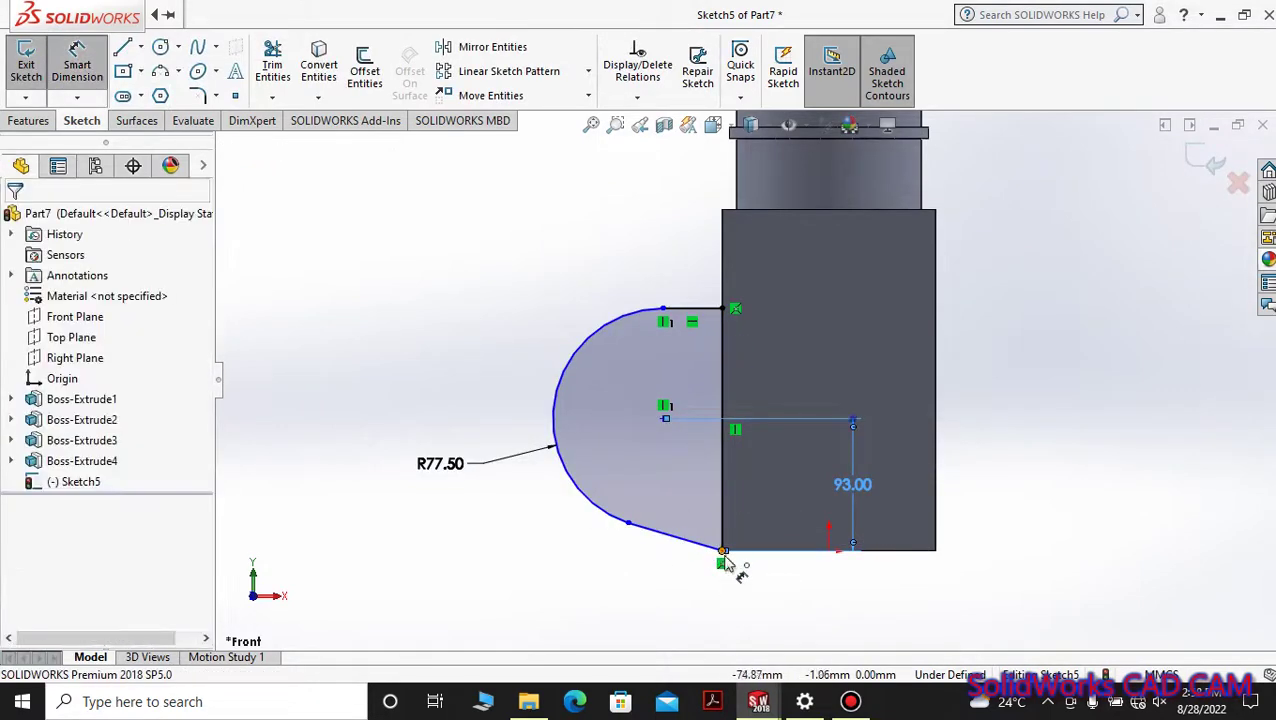
click(665, 417)
click(722, 395)
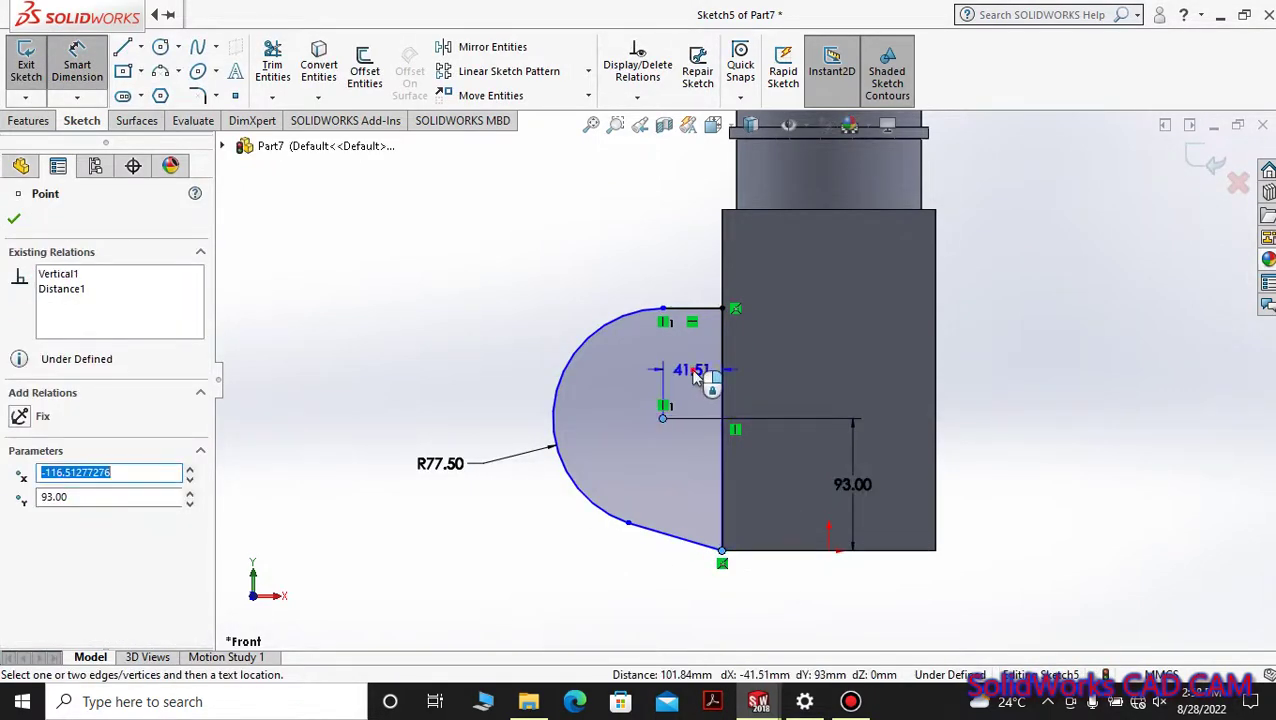
click(690, 368)
text(70)
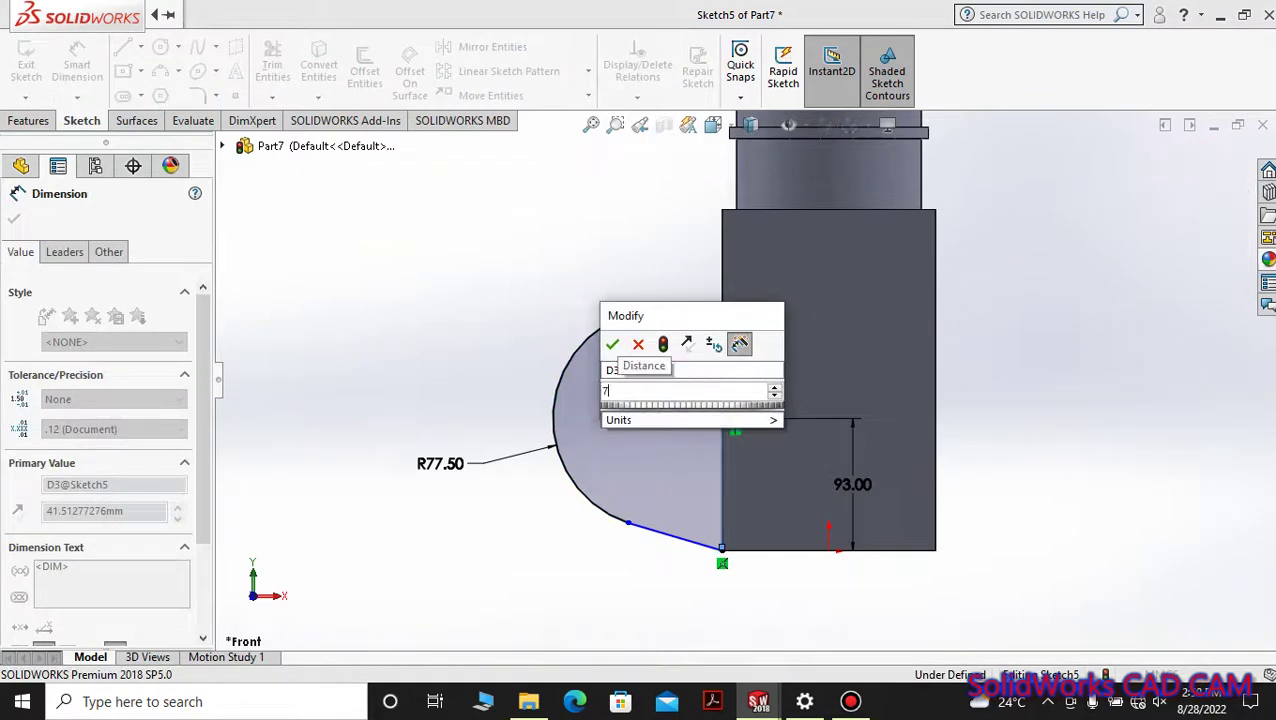
key(Return)
click(455, 413)
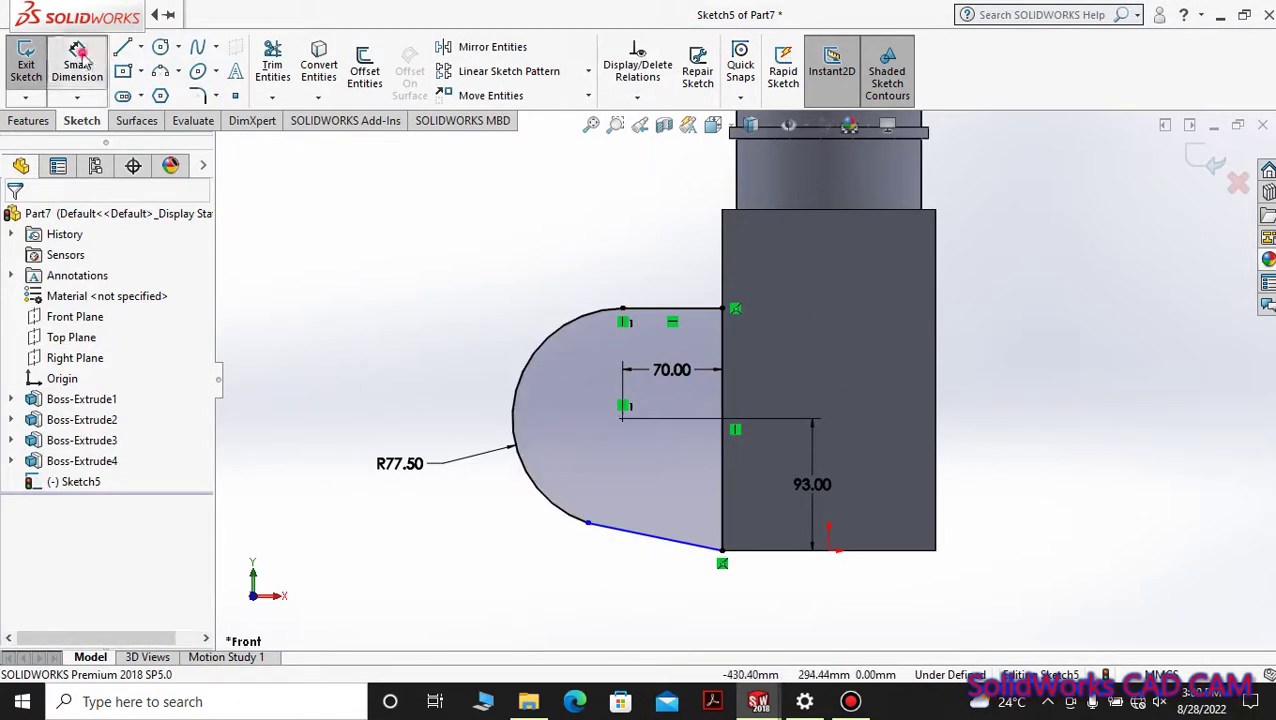
Step: Set the slanted bottom line to 85 mm, cancelling an over-defining angle dimension
click(655, 540)
click(535, 595)
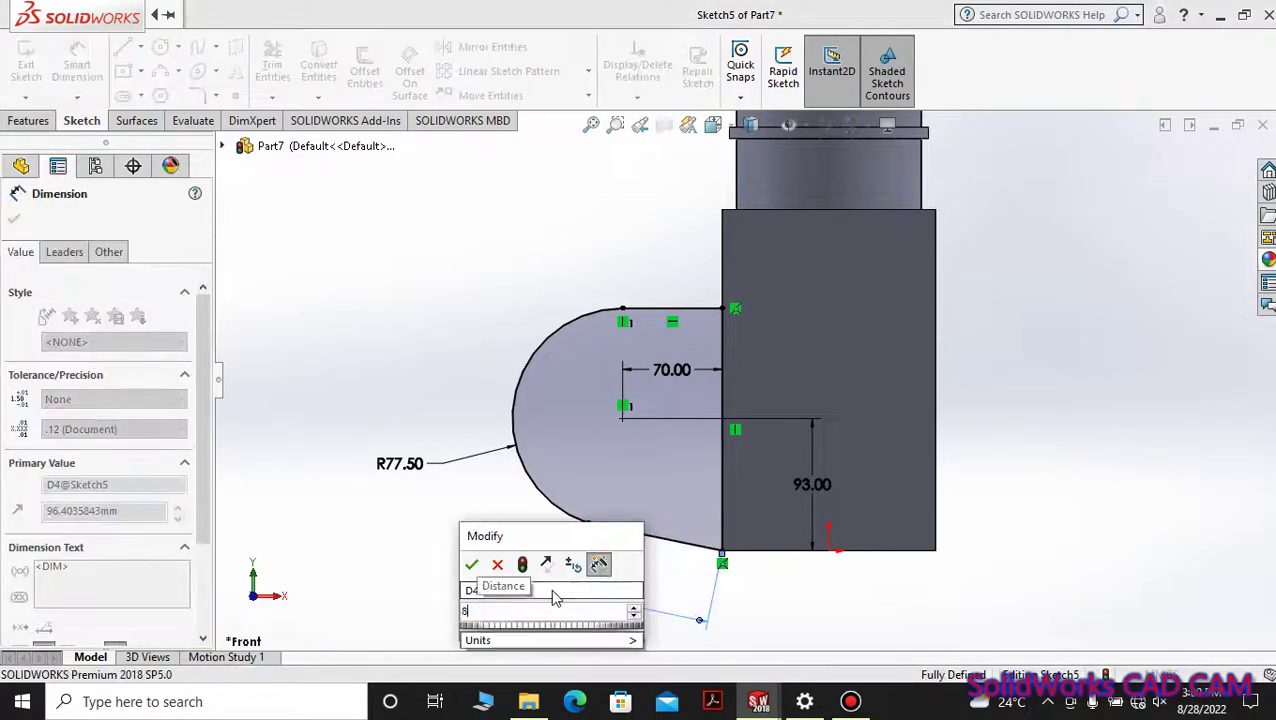
text(85)
key(Return)
click(655, 537)
click(768, 549)
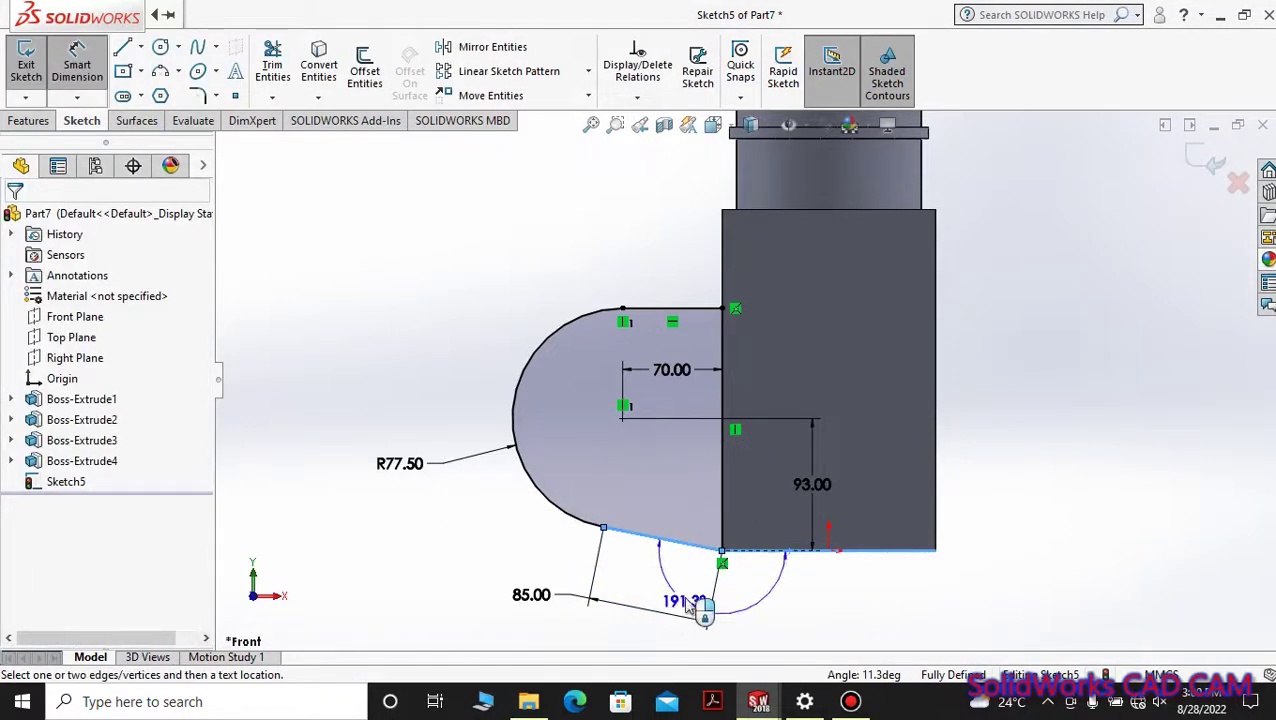
click(727, 515)
click(700, 505)
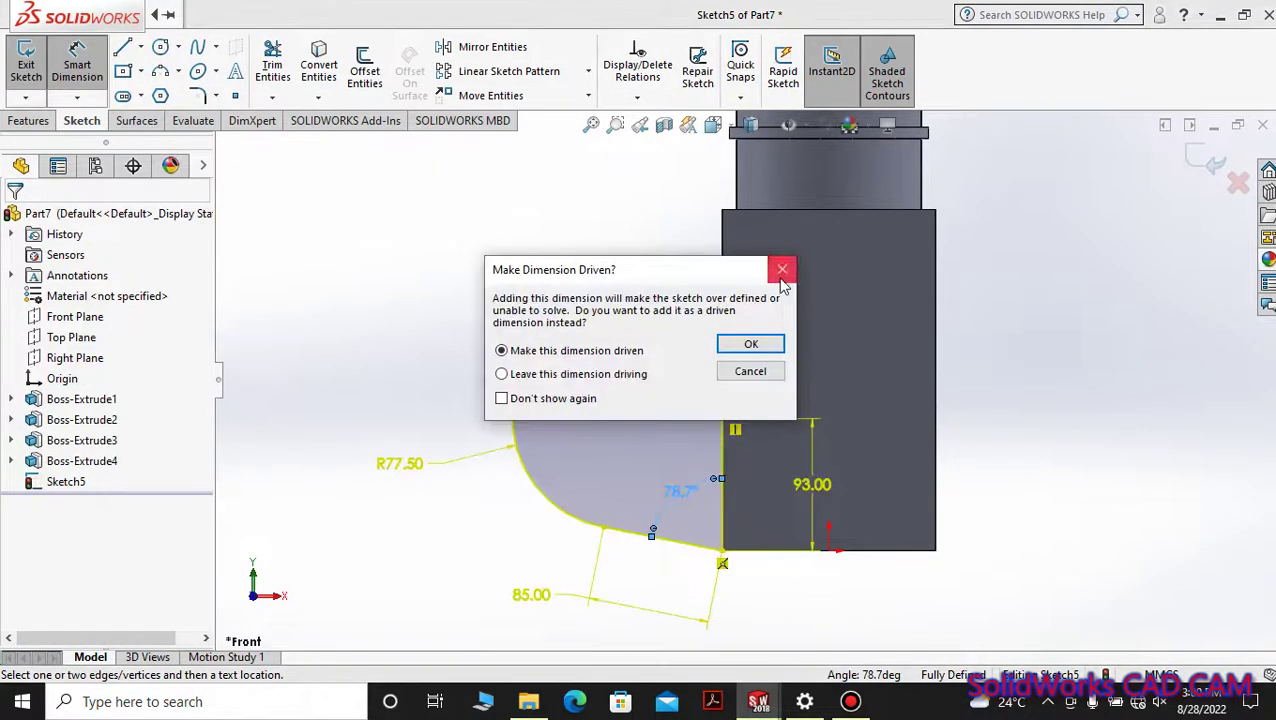
click(775, 268)
click(775, 560)
click(749, 365)
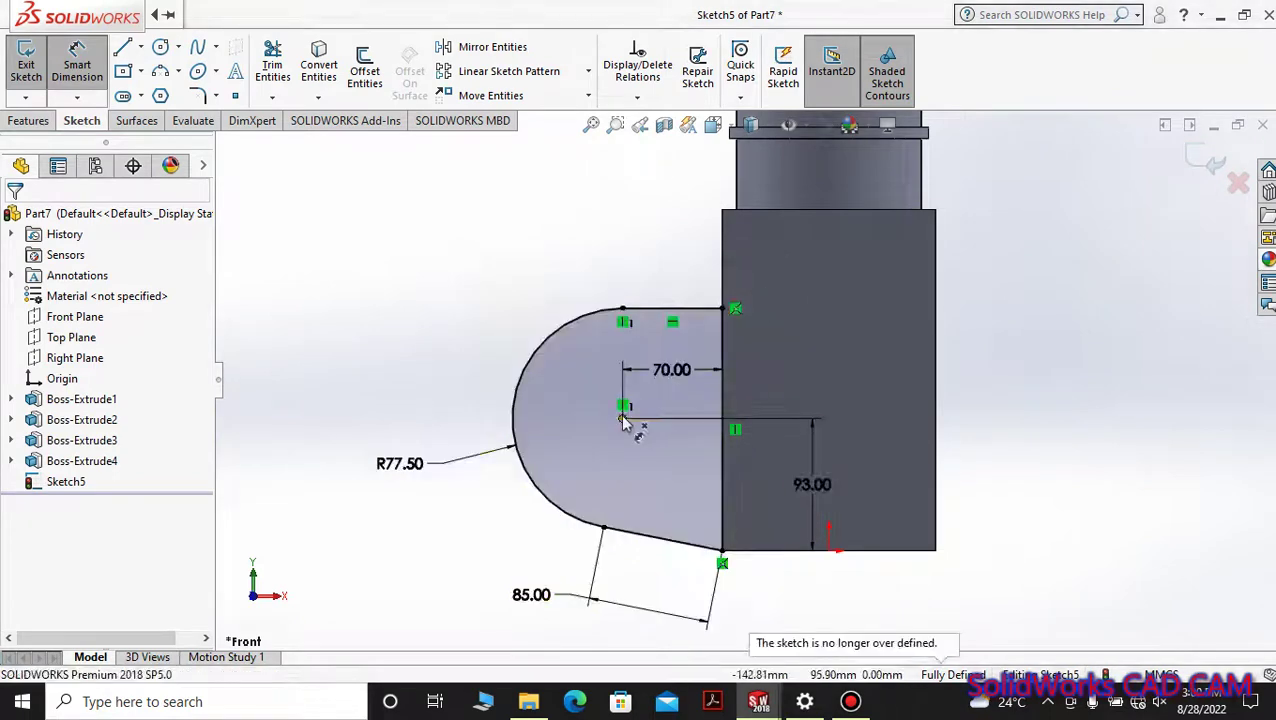
Step: Add a Ø100 mm hole circle centred on the arc centre
click(160, 47)
click(624, 405)
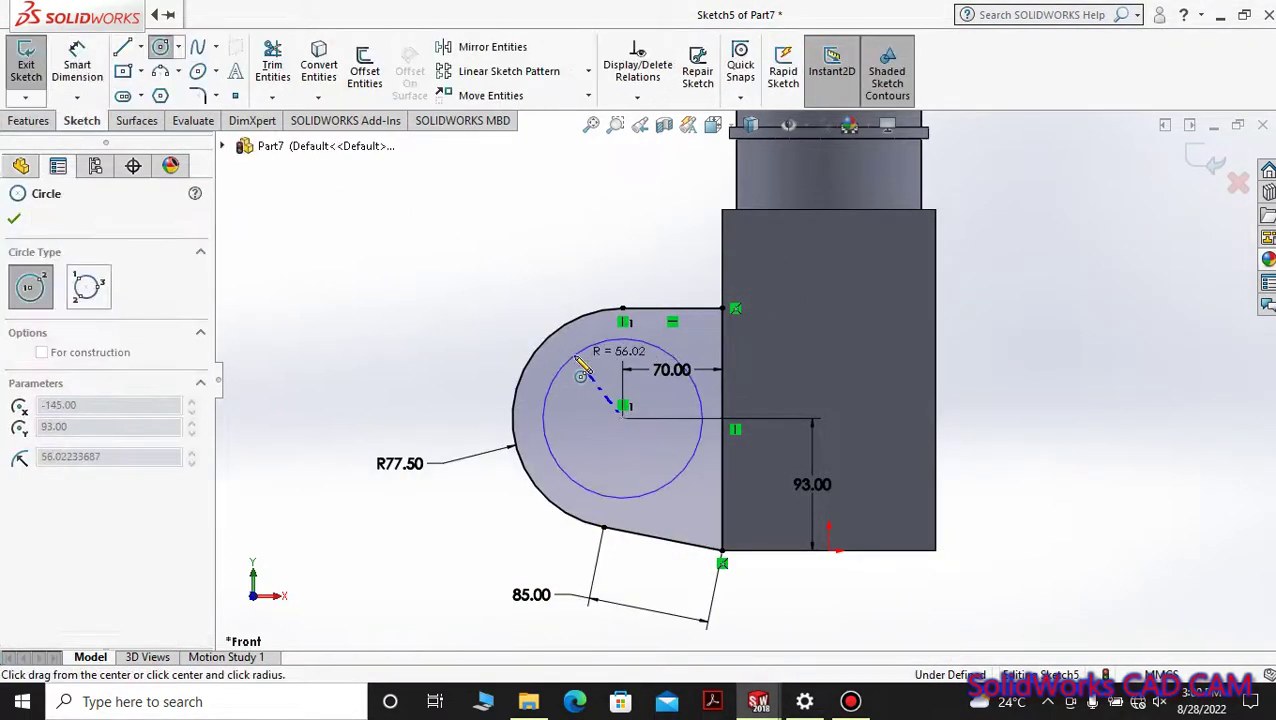
click(568, 348)
click(77, 65)
click(355, 400)
text(80)
key(Return)
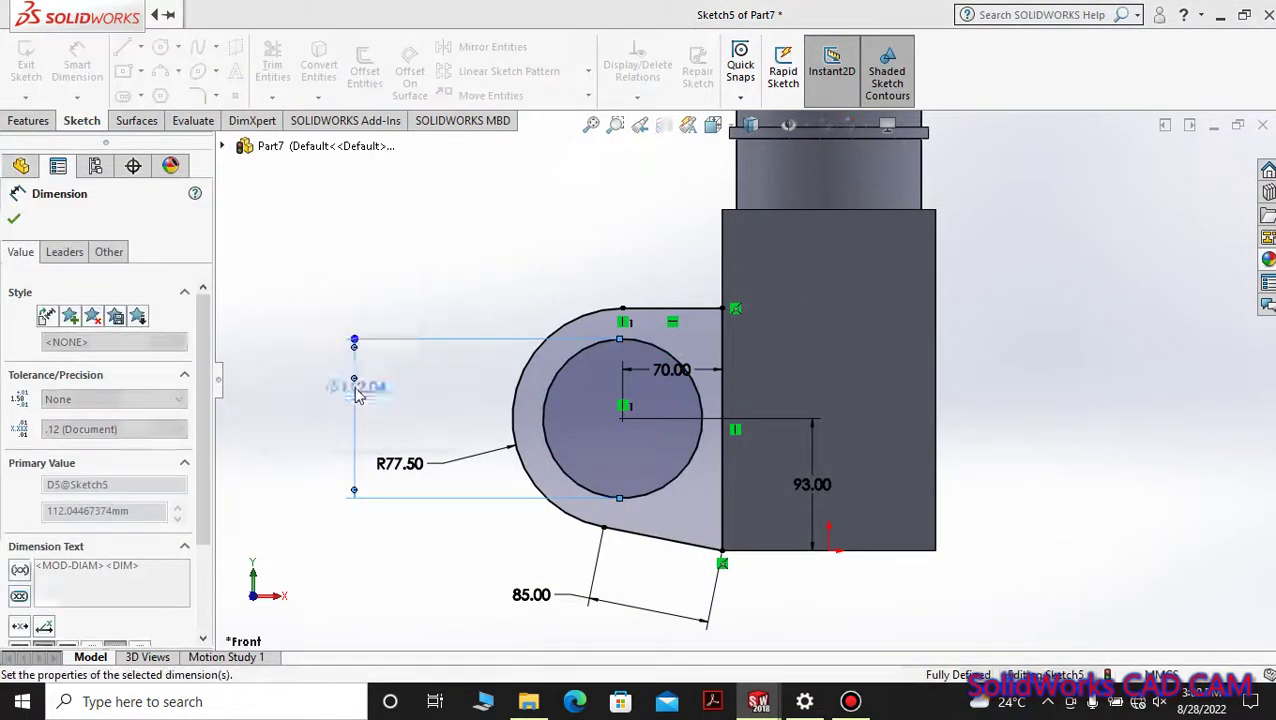
double_click(352, 397)
text(100)
key(Return)
key(Escape)
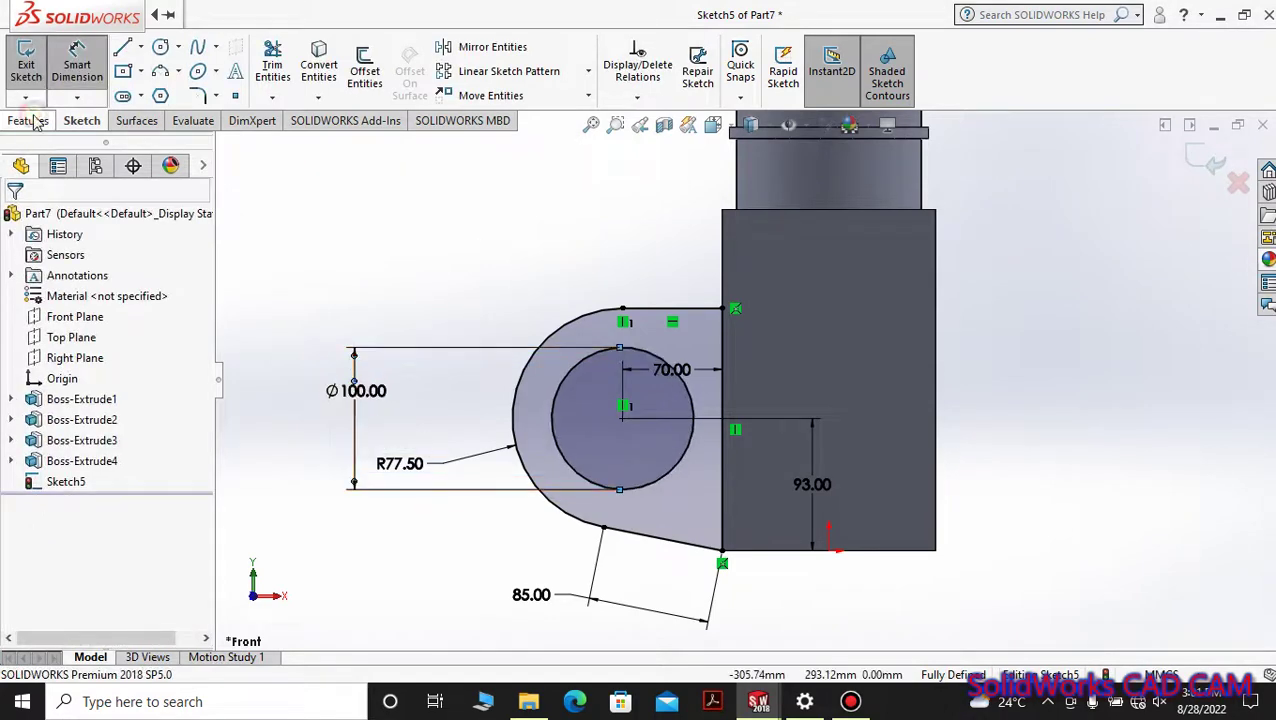
click(28, 120)
Step: Extrude the lug sketch 20 mm with a Mid Plane end condition
click(33, 70)
click(110, 331)
click(70, 430)
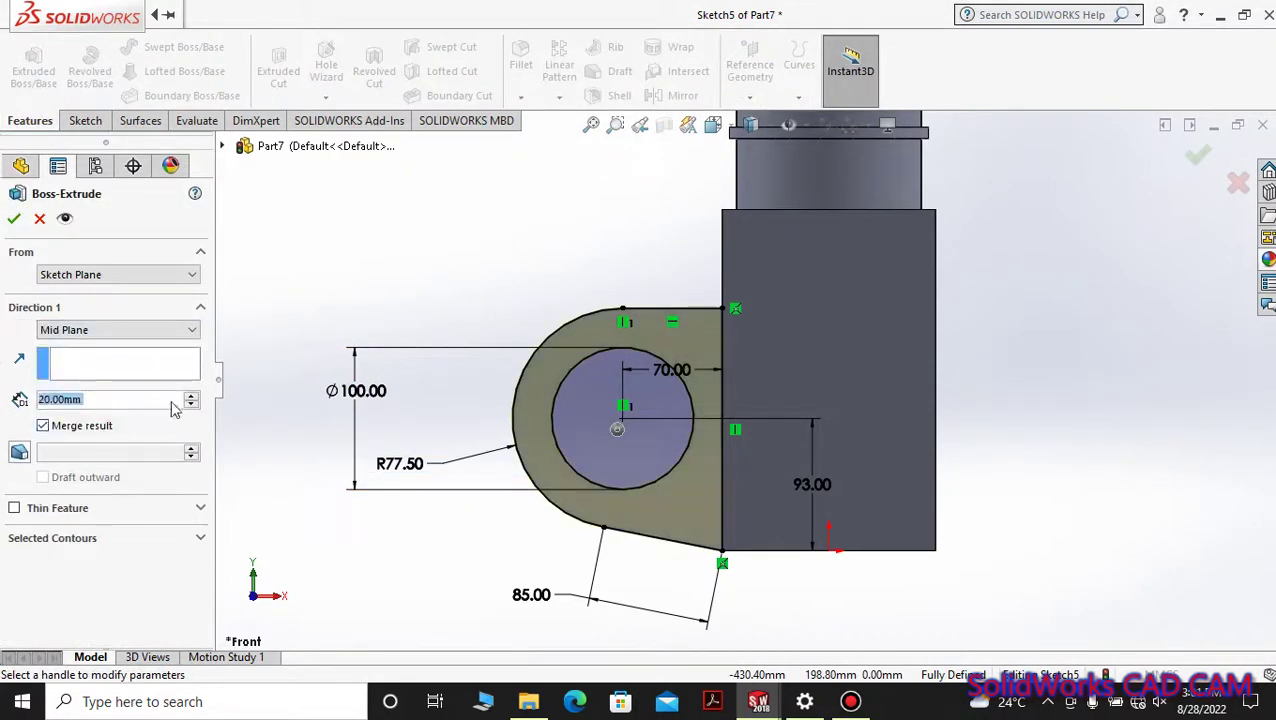
click(14, 219)
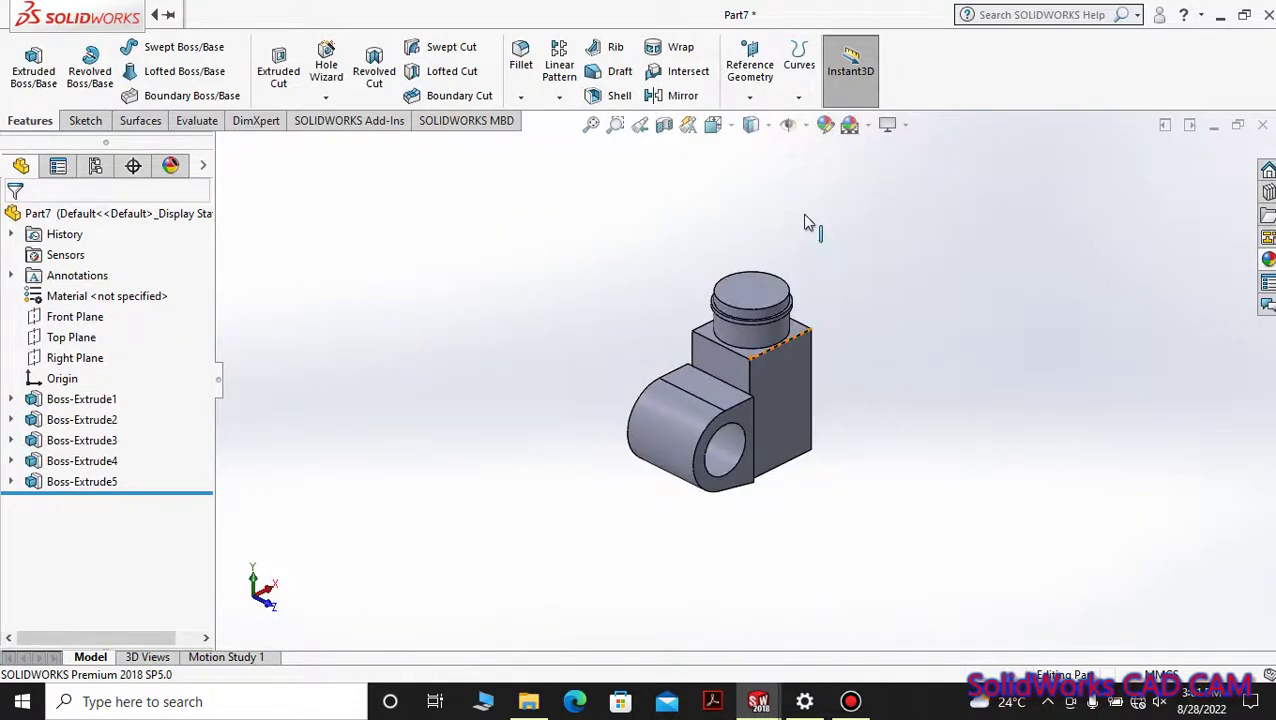
Step: Select the block's front face and turn the view Normal To it
click(783, 393)
key(ctrl+8)
scroll(718, 256, down, 5)
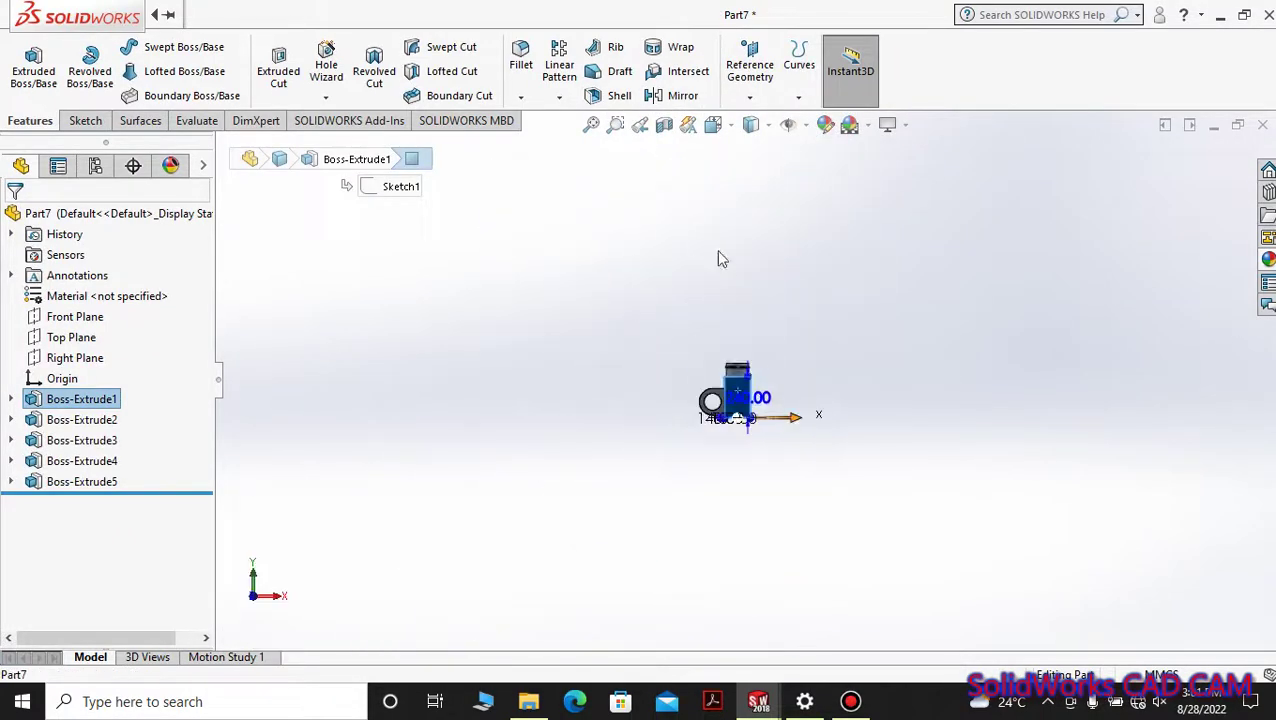
Step: Draw a corner rectangle above the neck capped by a 3-point arc, trimming away its top line
scroll(750, 480, down, 4)
click(85, 120)
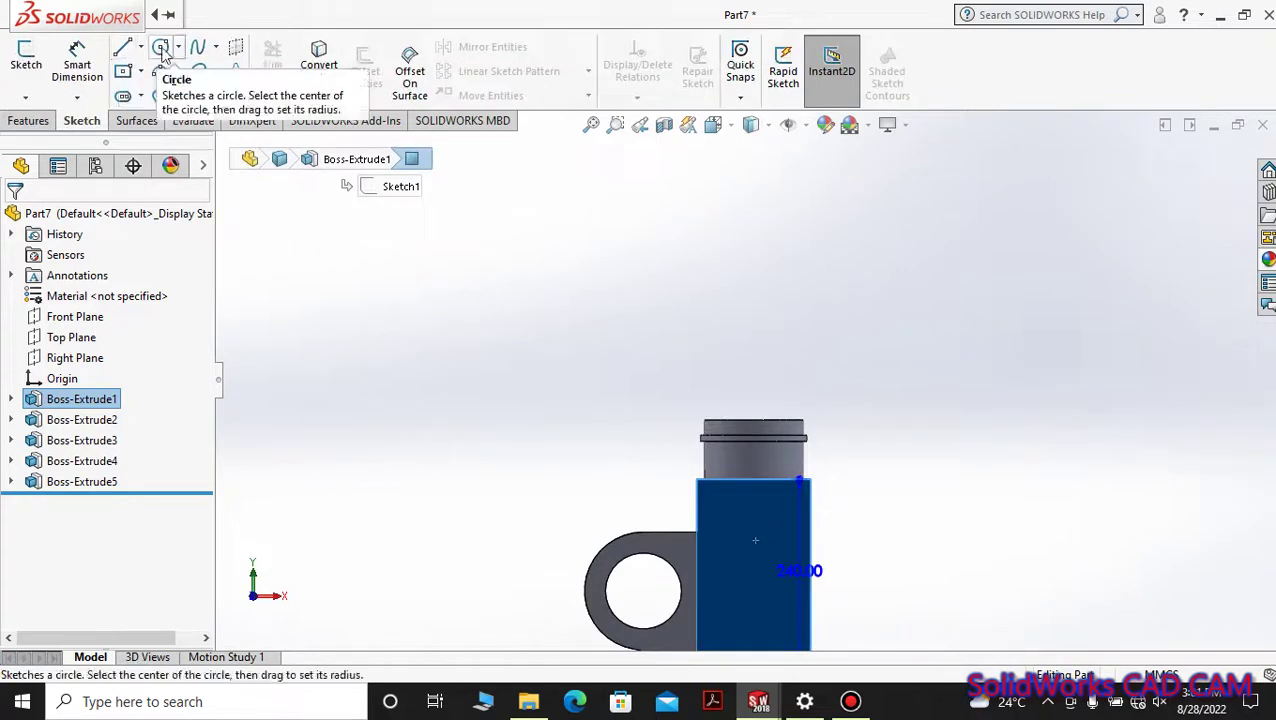
click(140, 71)
click(185, 96)
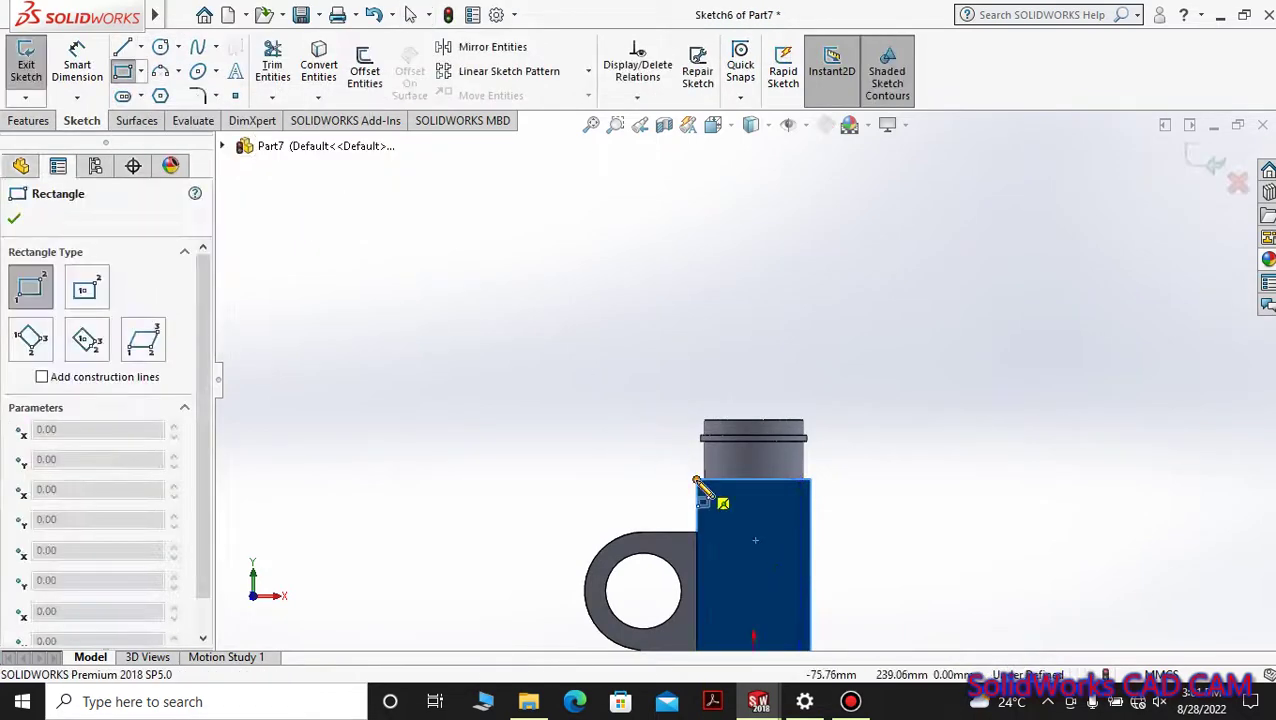
click(698, 418)
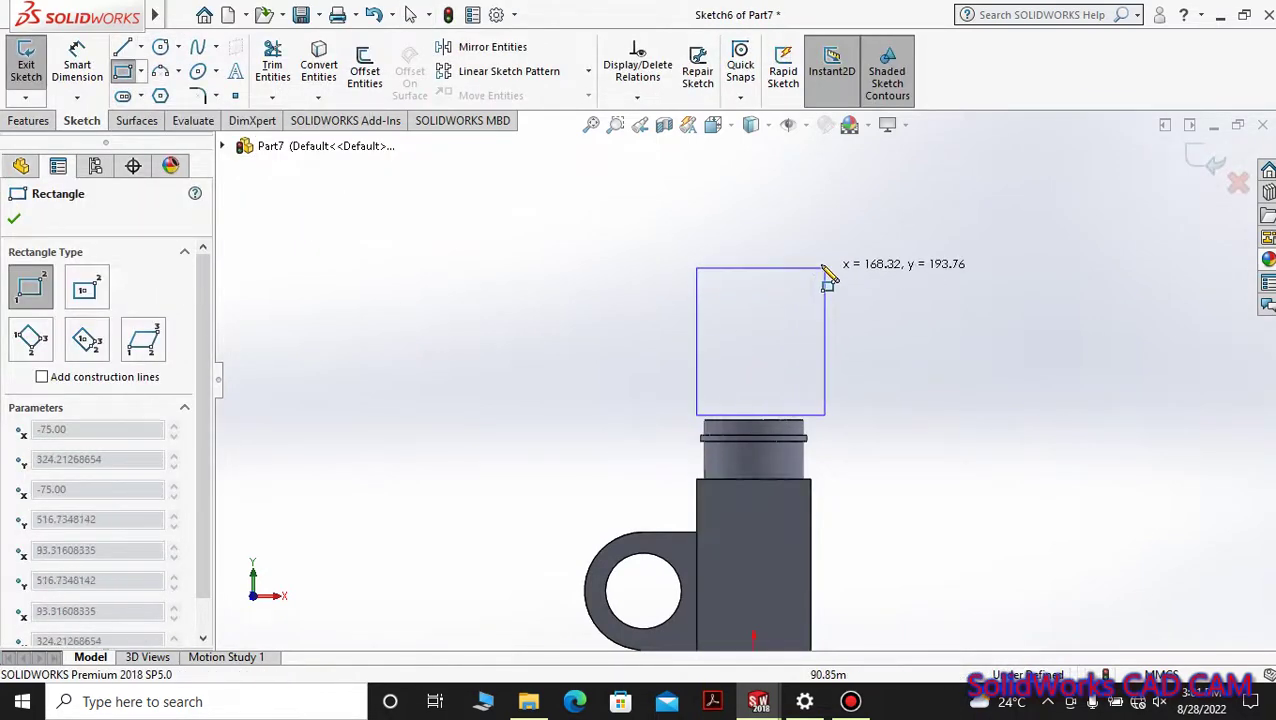
click(818, 212)
key(a)
click(697, 212)
click(818, 212)
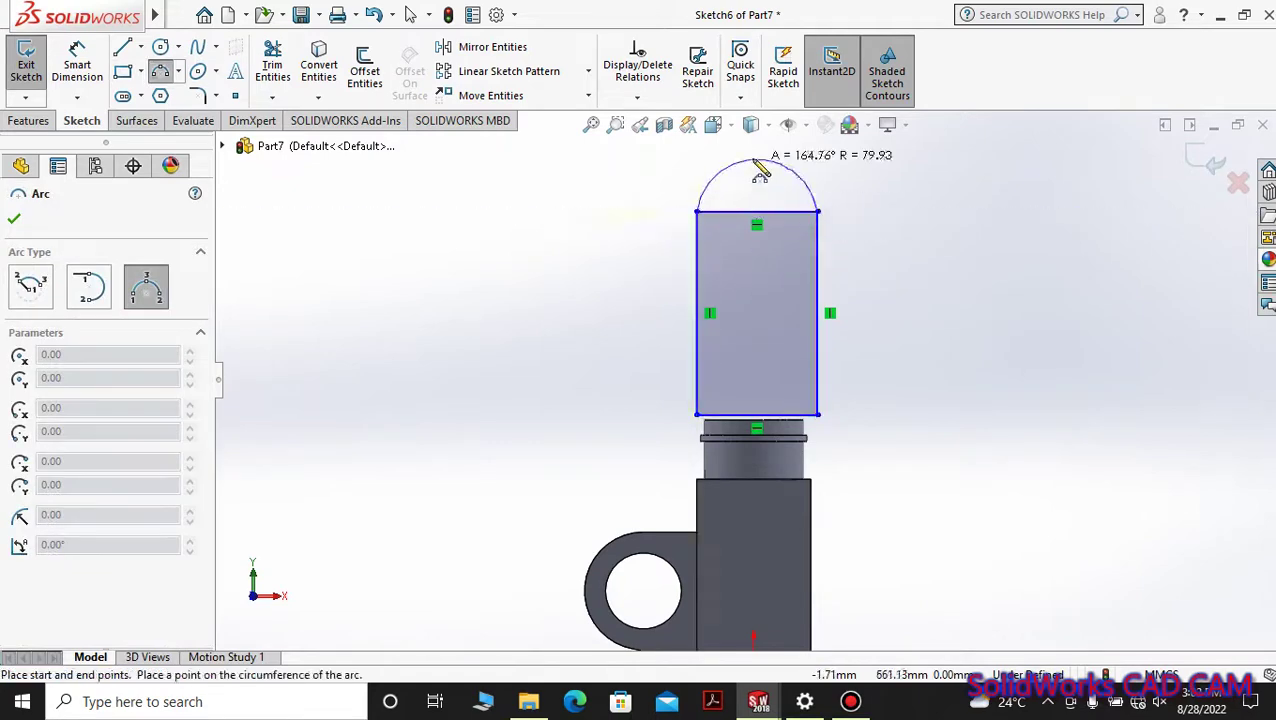
click(757, 158)
click(272, 70)
click(769, 212)
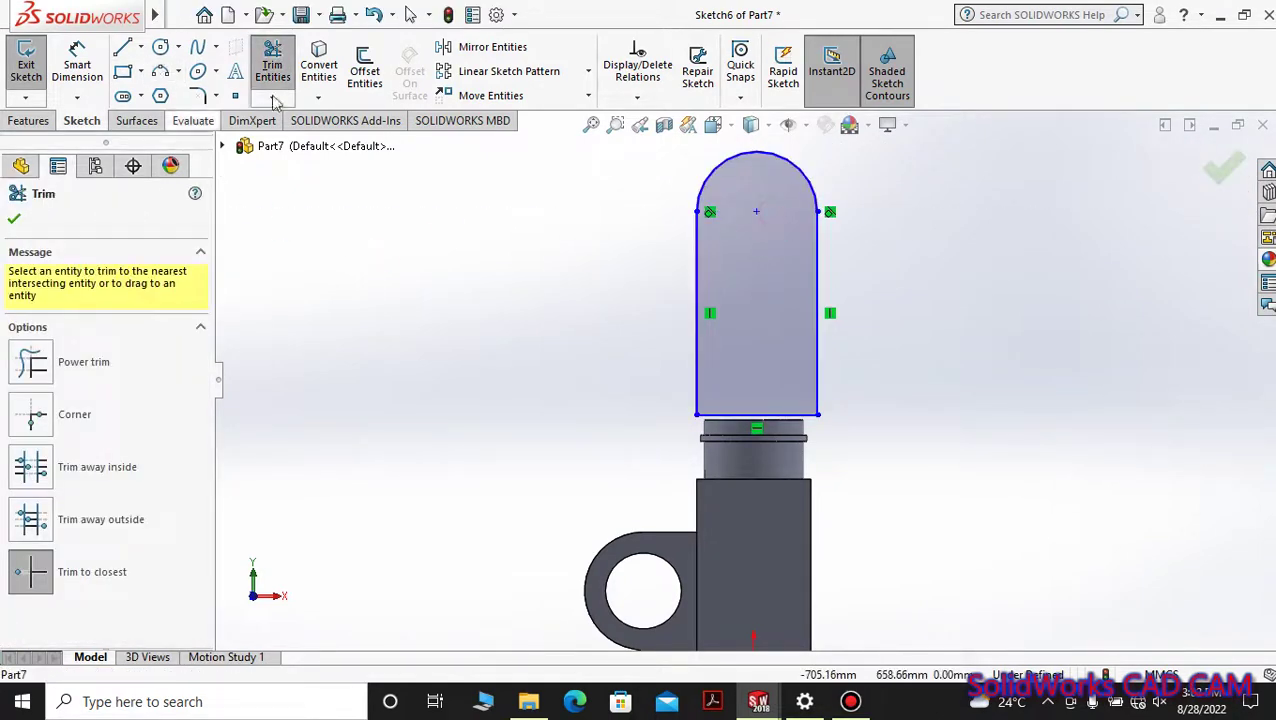
key(Escape)
Step: Make the profile's side and bottom lines collinear with the block's edges and the neck's top edge
click(818, 358)
ctrl+click(811, 530)
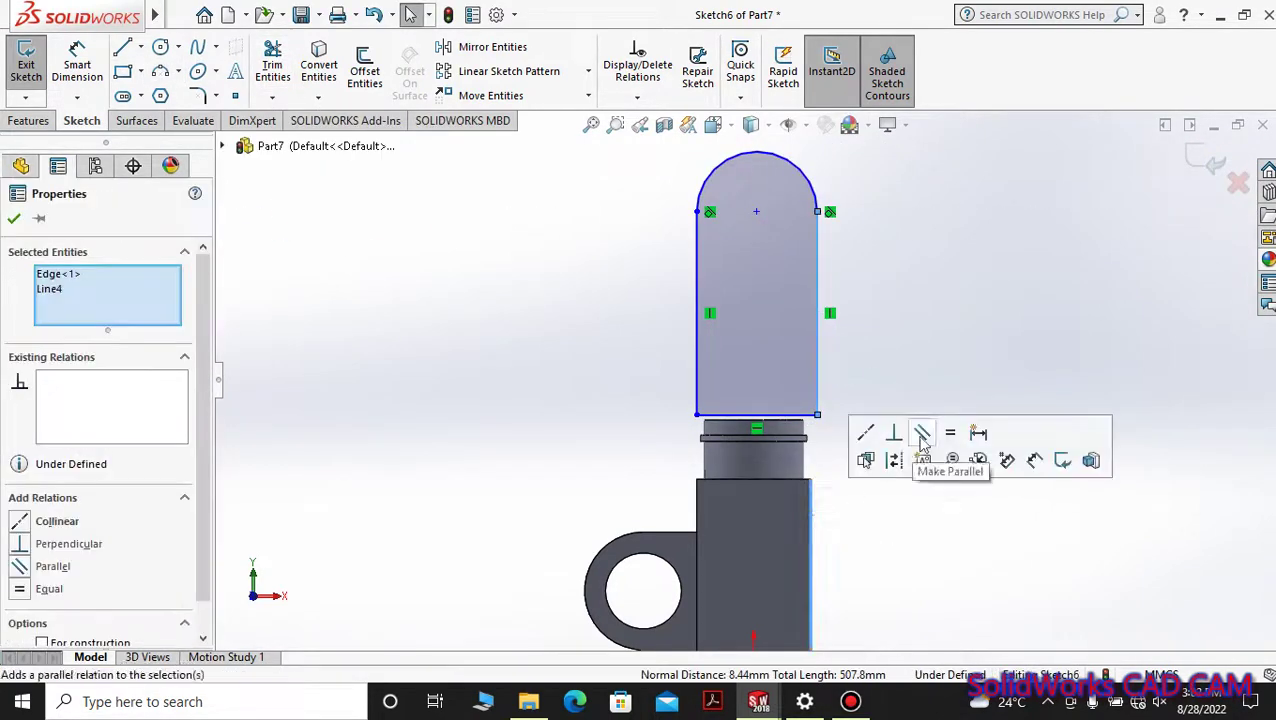
click(865, 432)
click(695, 398)
ctrl+click(699, 500)
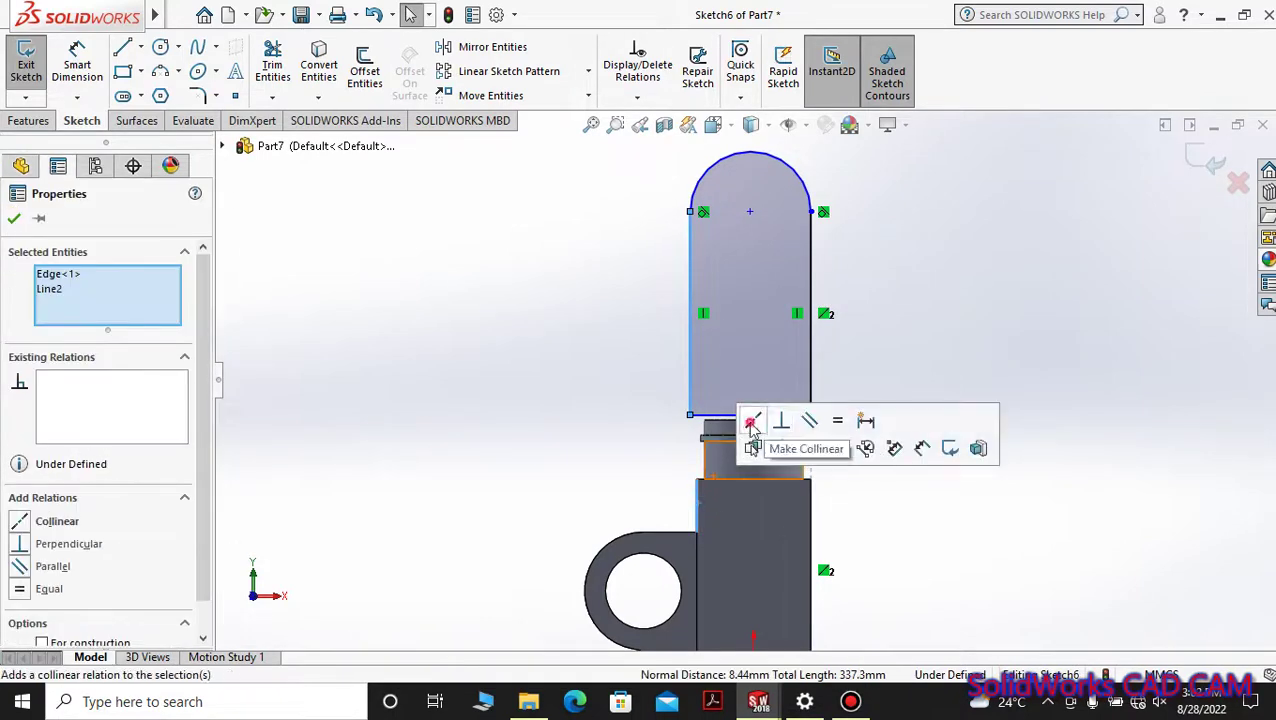
click(746, 421)
scroll(760, 400, up, 5)
click(760, 400)
ctrl+click(760, 409)
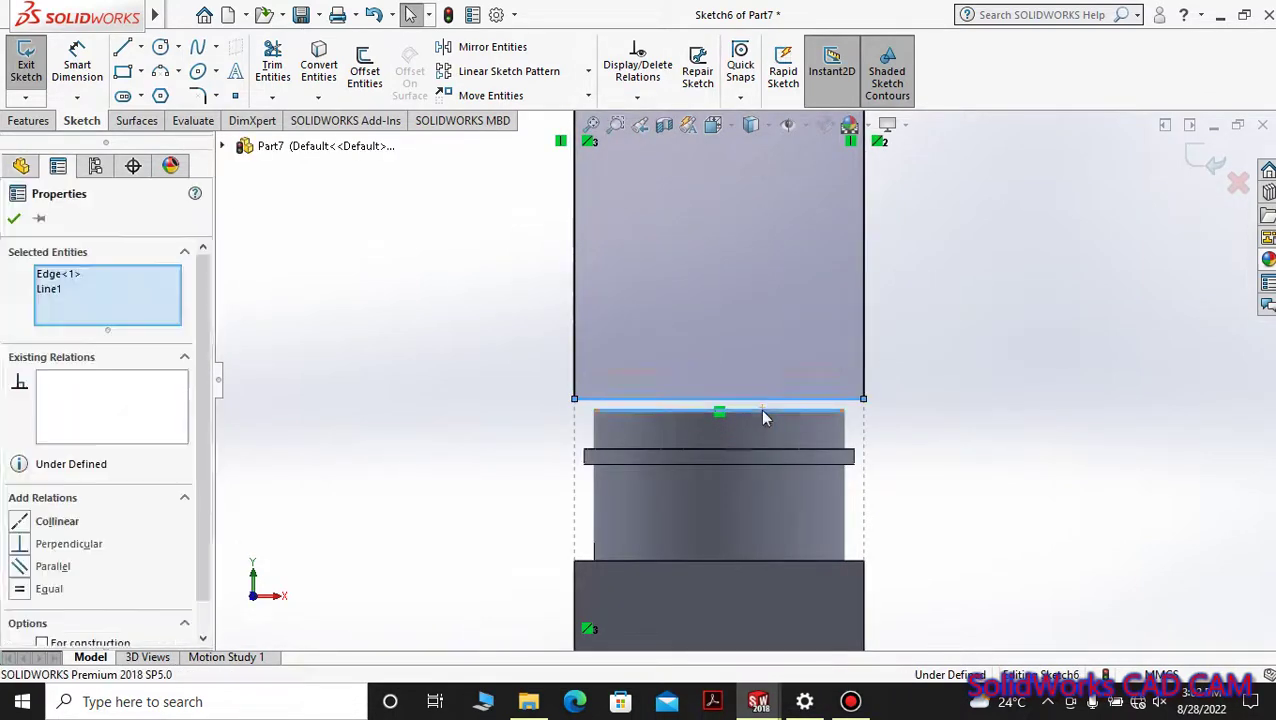
click(830, 345)
scroll(874, 378, down, 3)
Step: Dimension the profile at 520 mm overall height with an R75 top arc
click(77, 65)
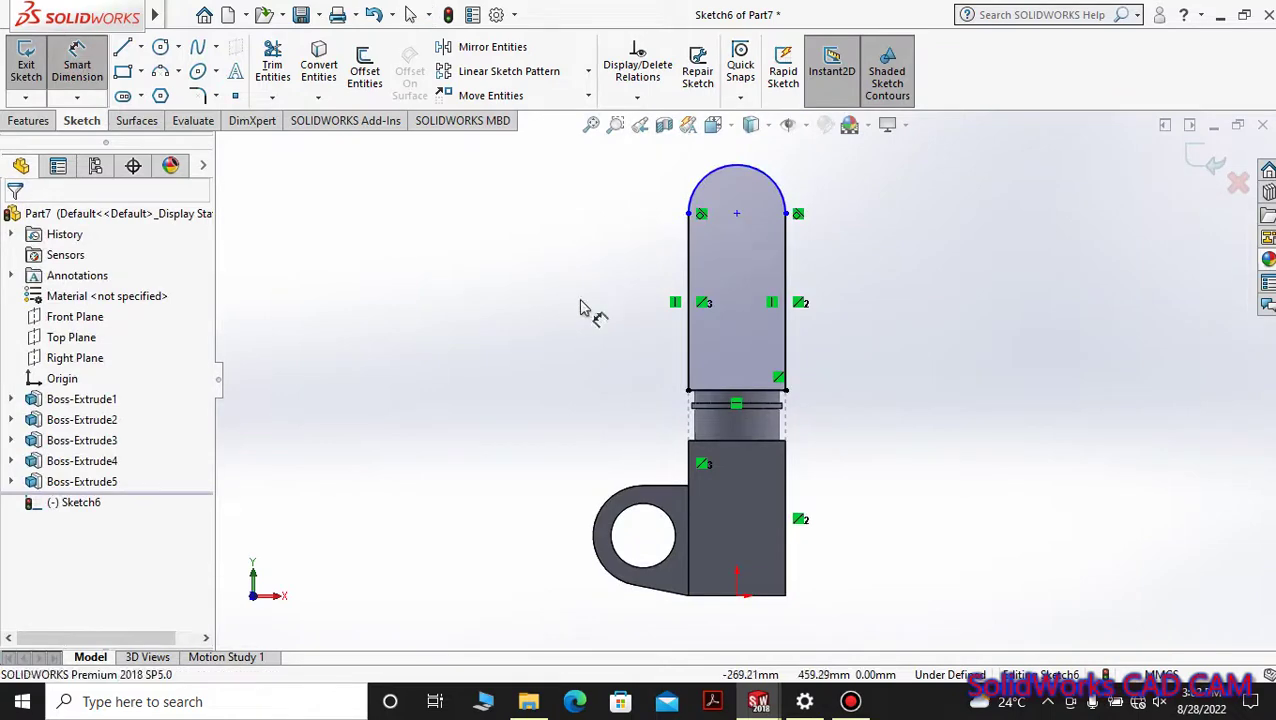
click(788, 214)
click(788, 595)
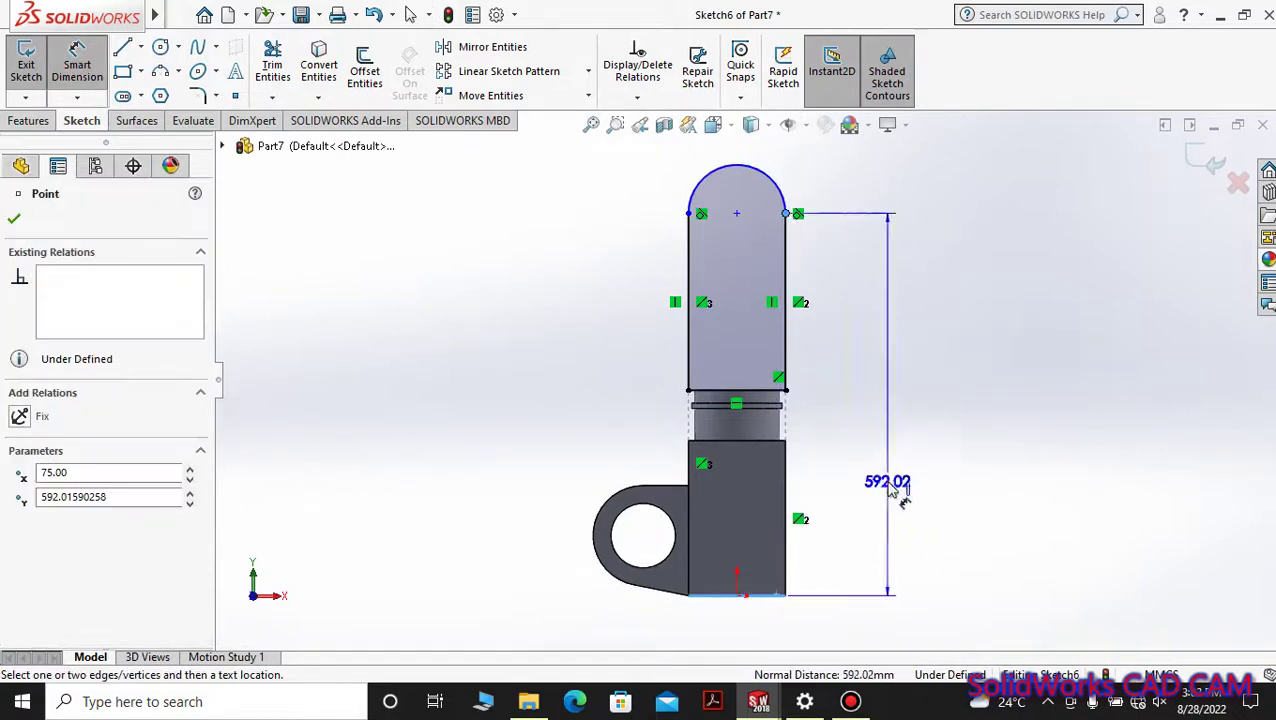
click(892, 490)
text(520)
key(Return)
scroll(720, 300, up, 2)
click(700, 168)
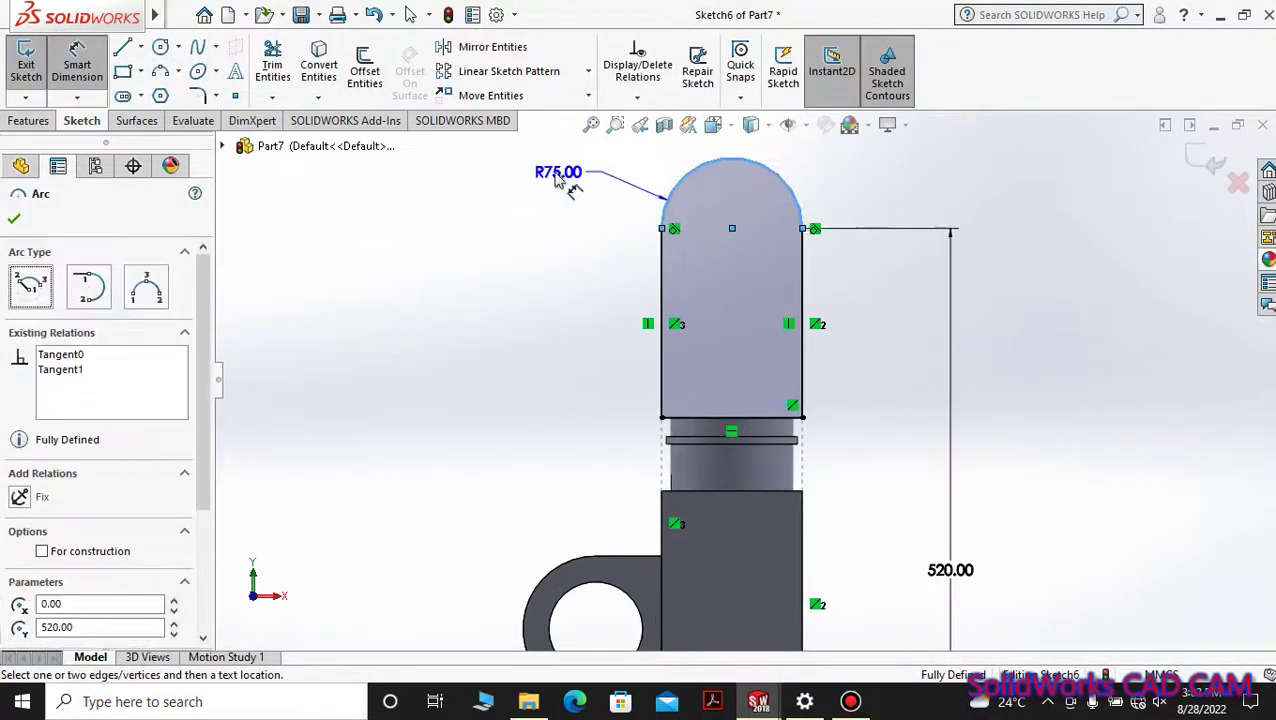
key(Escape)
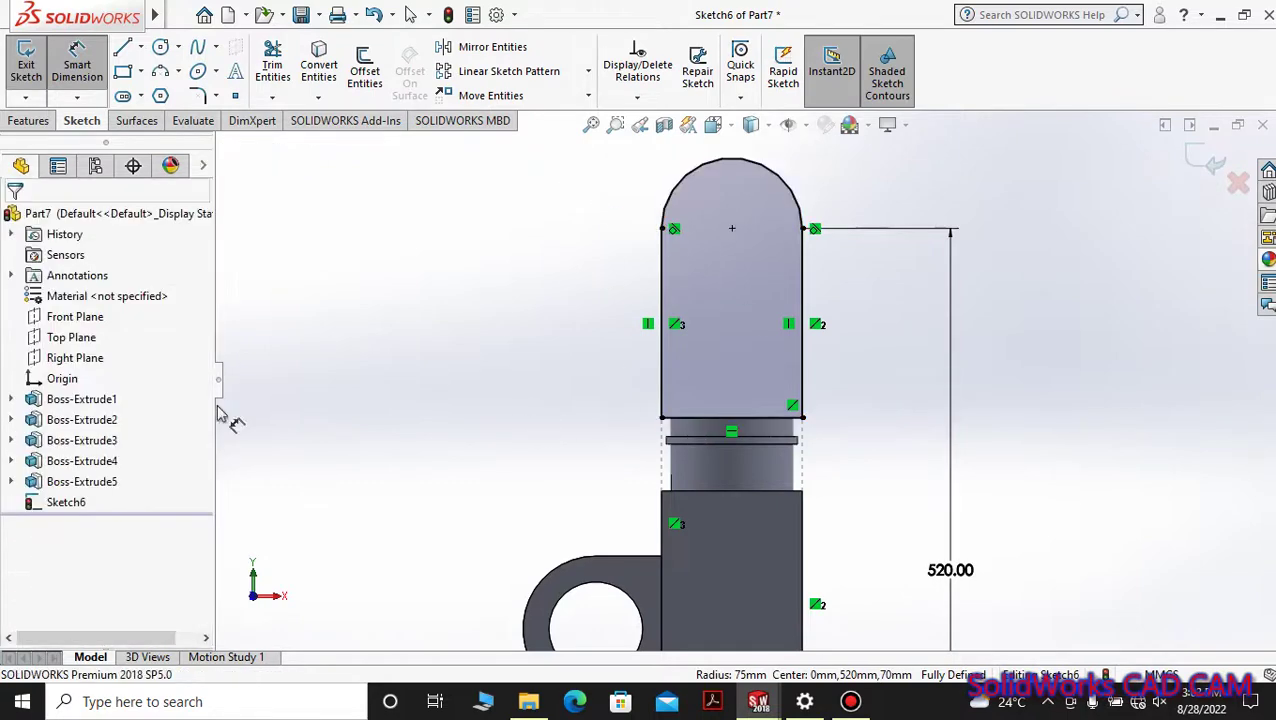
click(40, 120)
Step: Extrude the profile 140 mm, then edit Boss-Extrude6 to try Through All and Mid Plane
click(35, 65)
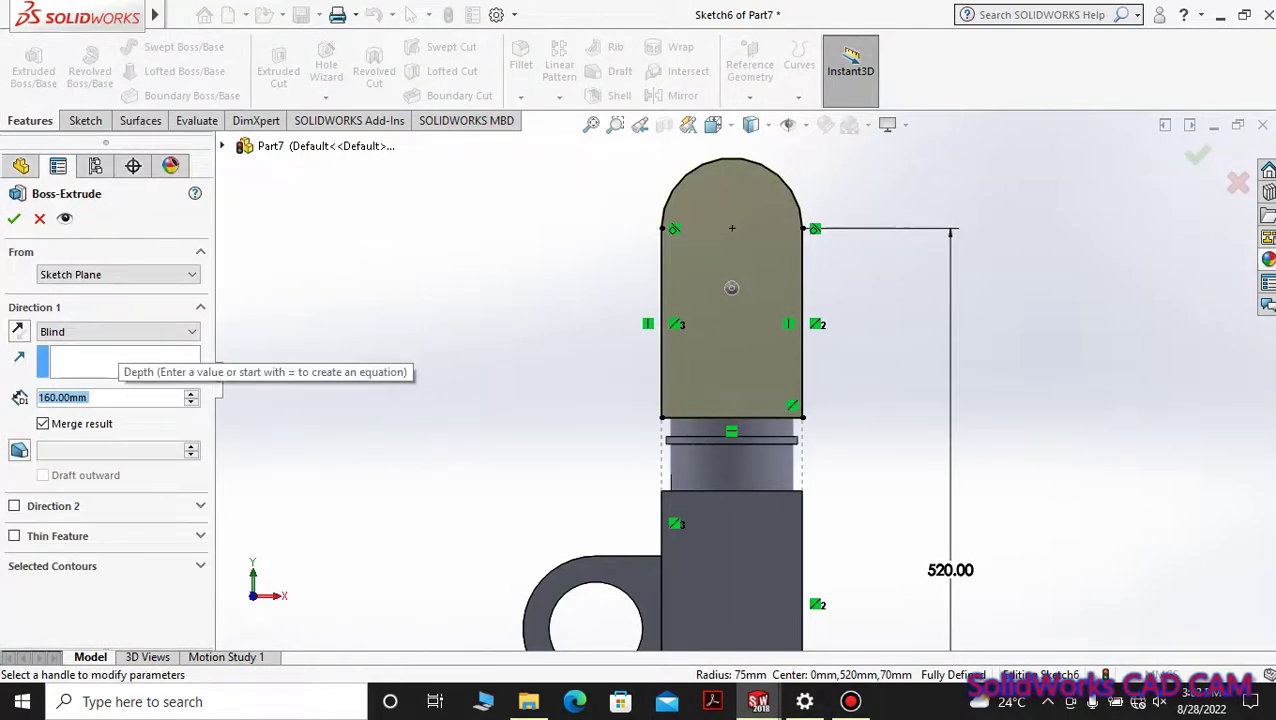
text(140)
click(14, 219)
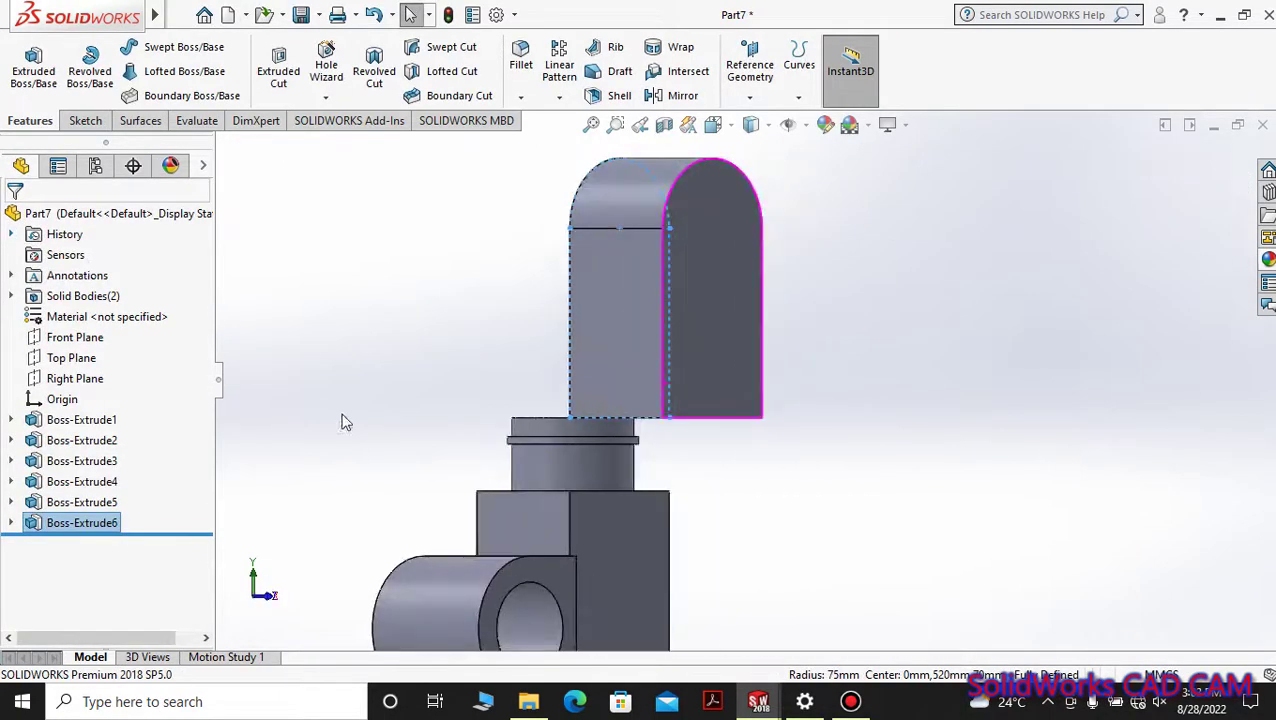
double_click(93, 530)
right_click(100, 520)
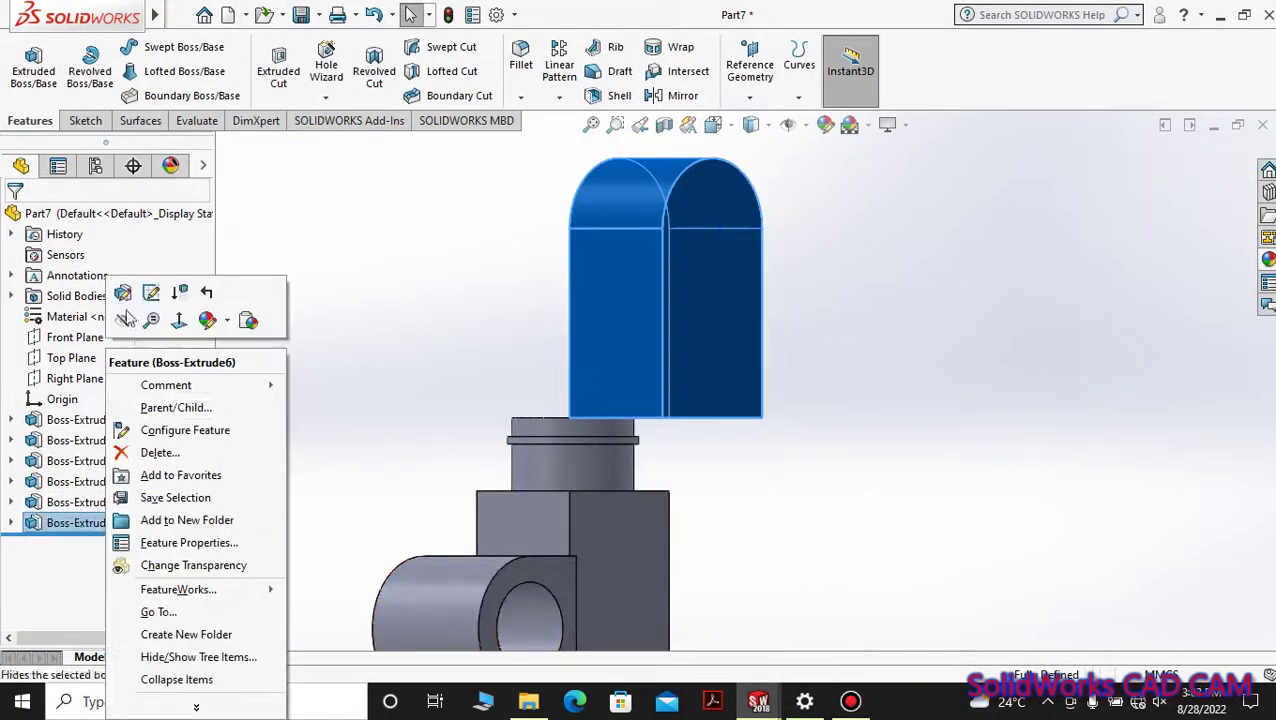
click(118, 290)
click(114, 331)
click(68, 361)
click(110, 331)
click(85, 421)
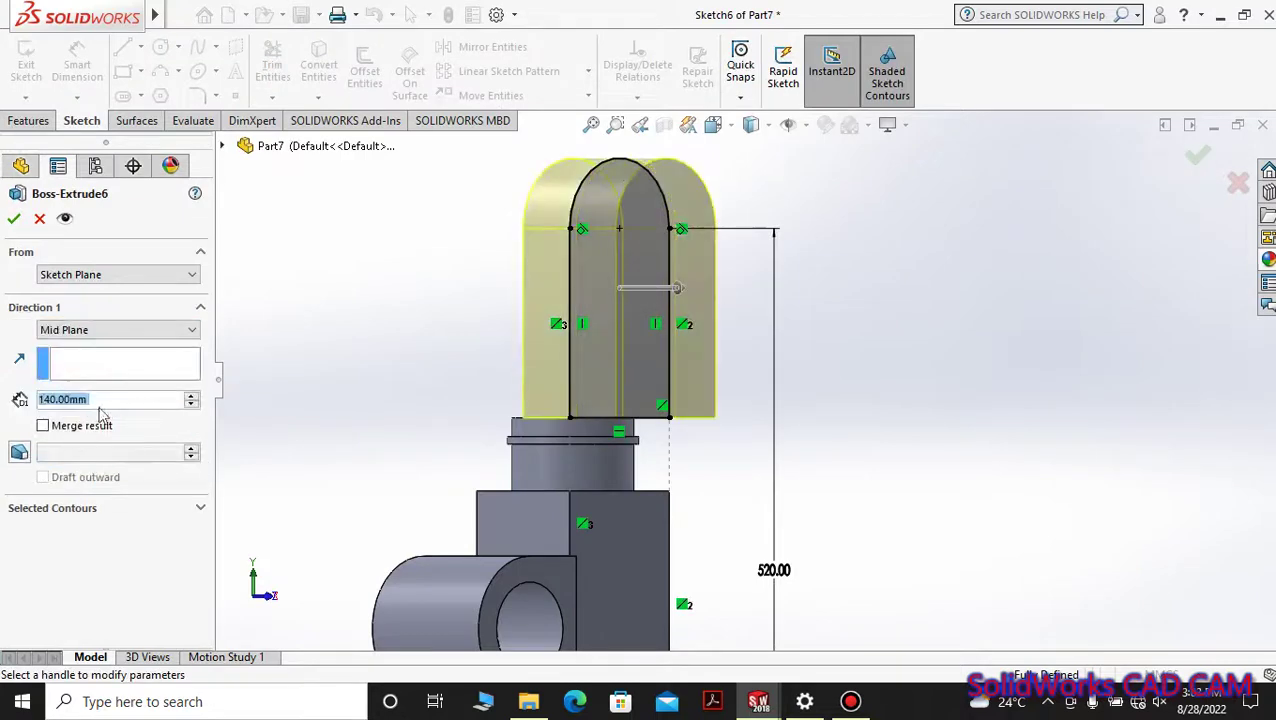
click(14, 218)
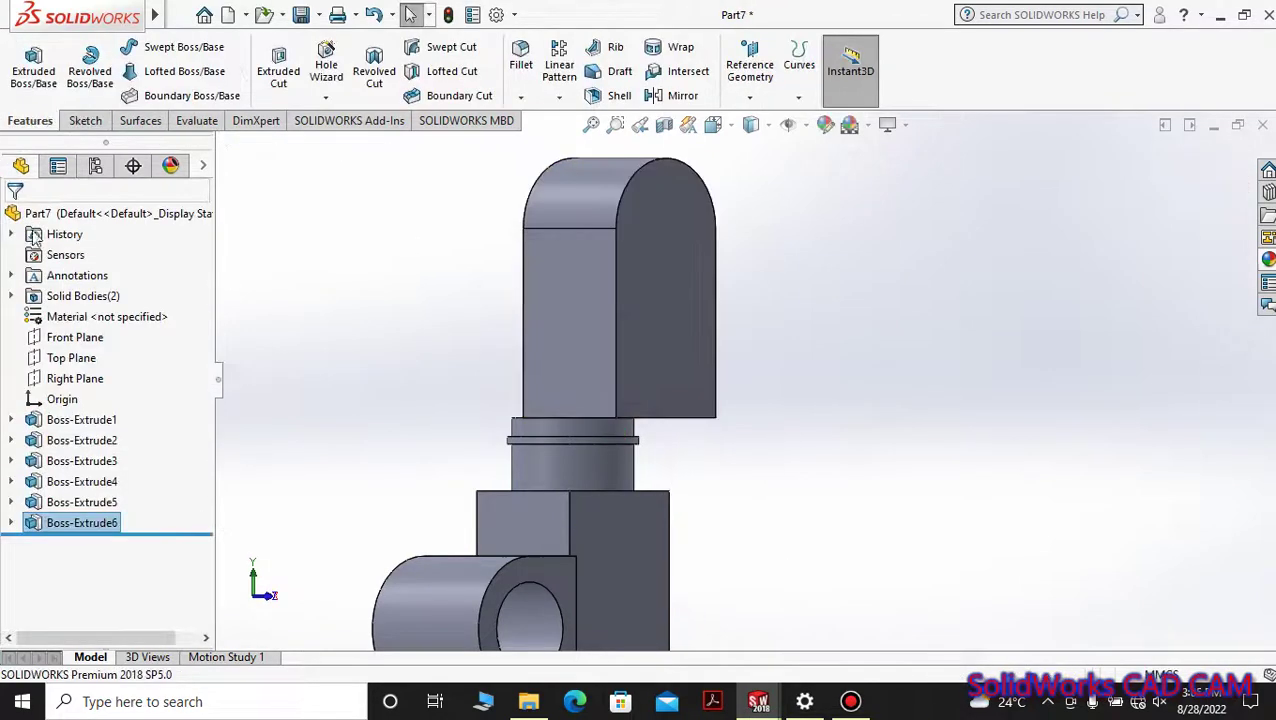
Step: Set Boss-Extrude6 back to Blind and reverse its direction
right_click(100, 524)
click(105, 290)
click(110, 331)
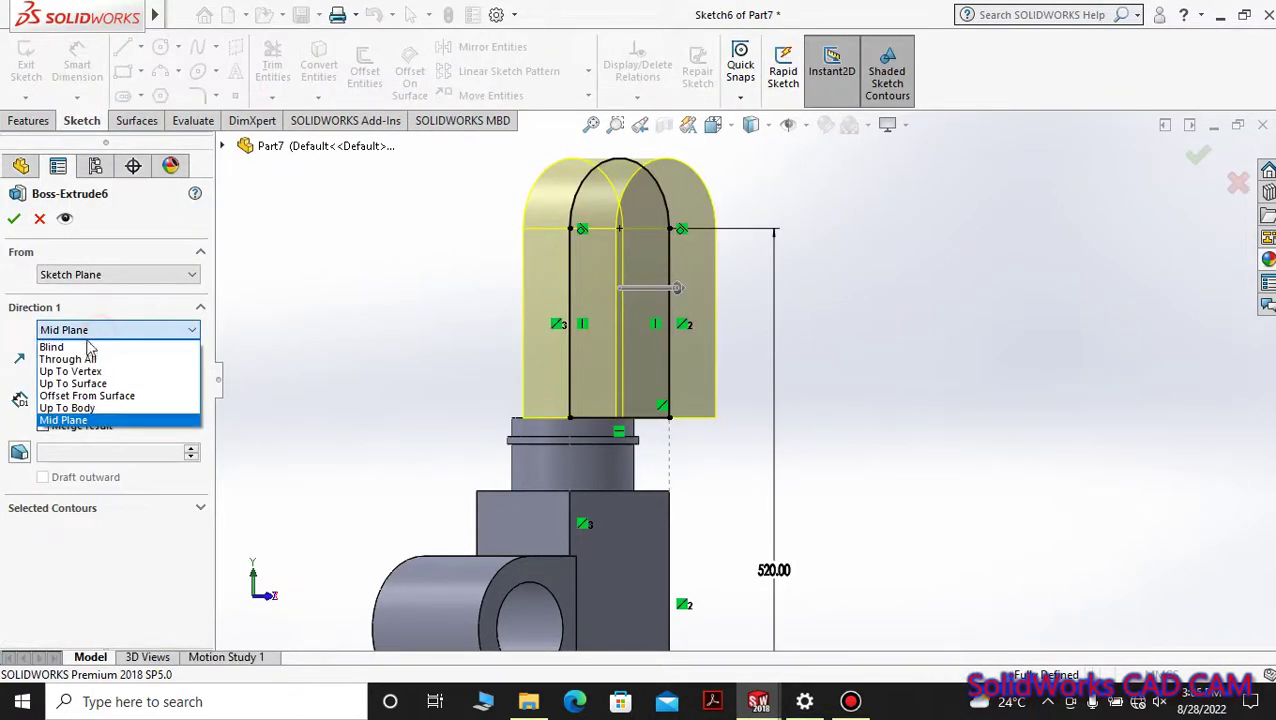
click(90, 347)
click(14, 220)
right_click(105, 522)
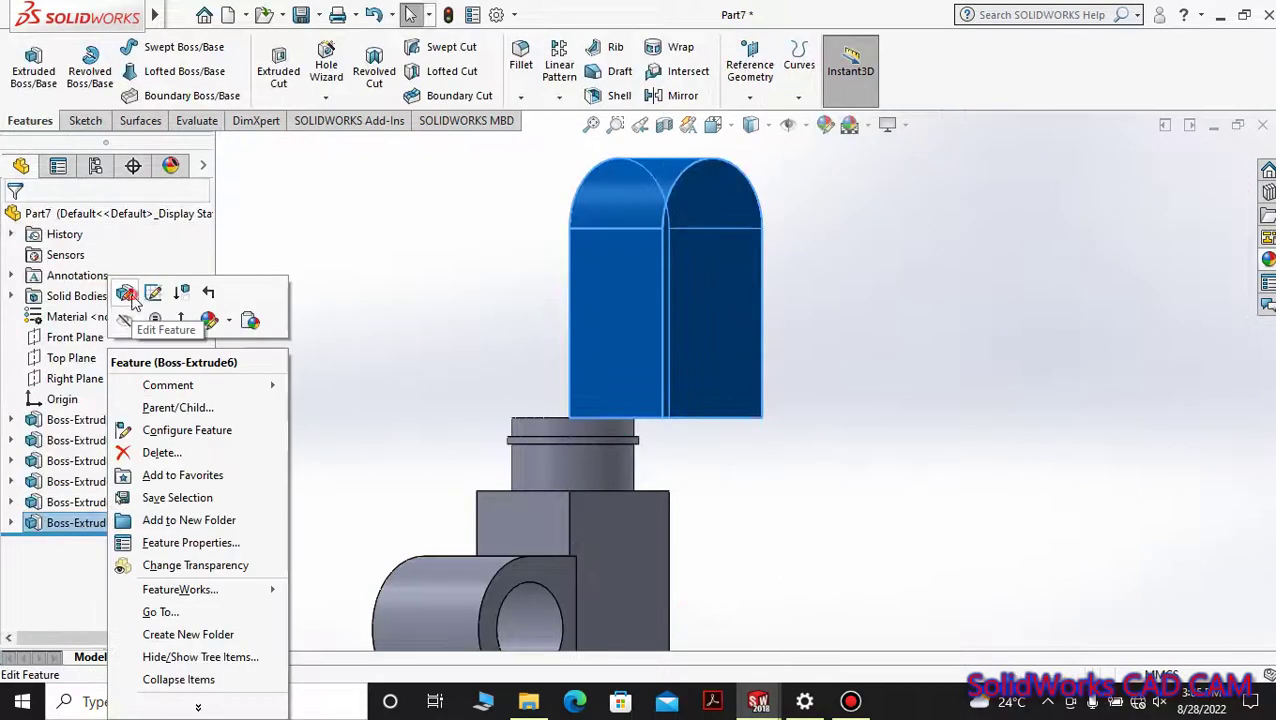
click(125, 292)
click(18, 332)
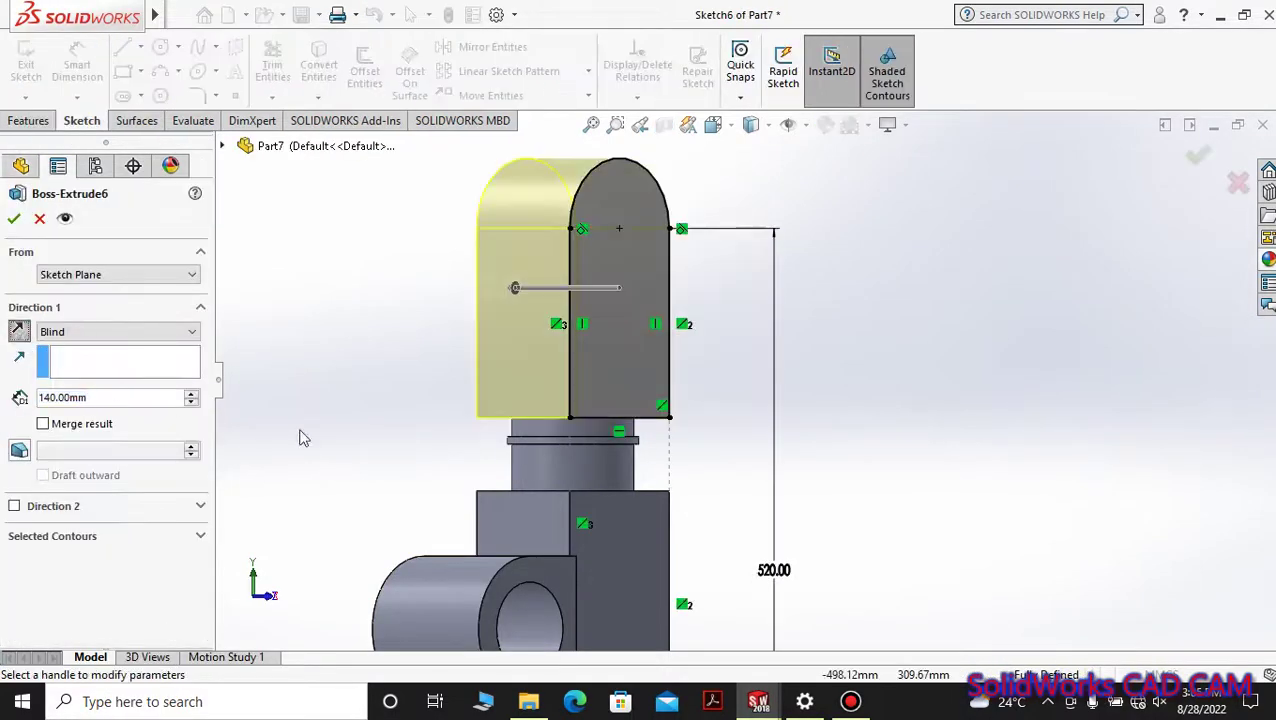
click(15, 220)
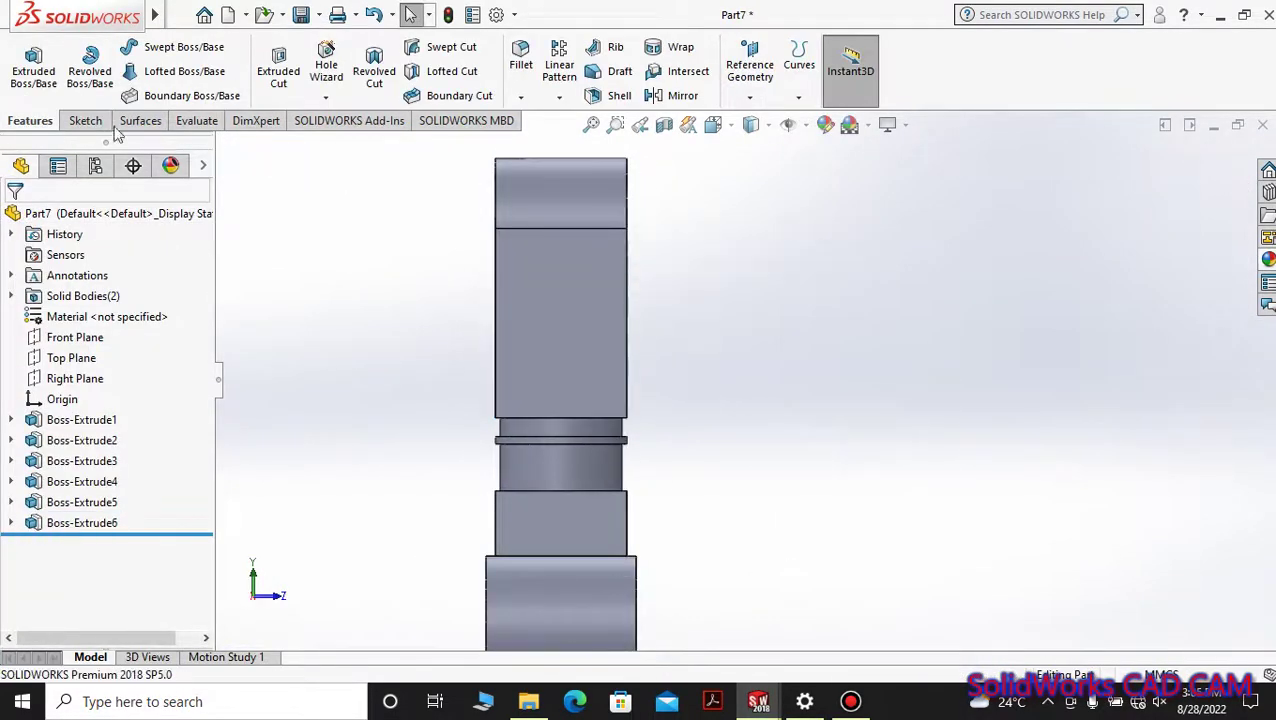
Step: Sketch a closed line-and-arc profile over the upright on the Front Plane
click(98, 310)
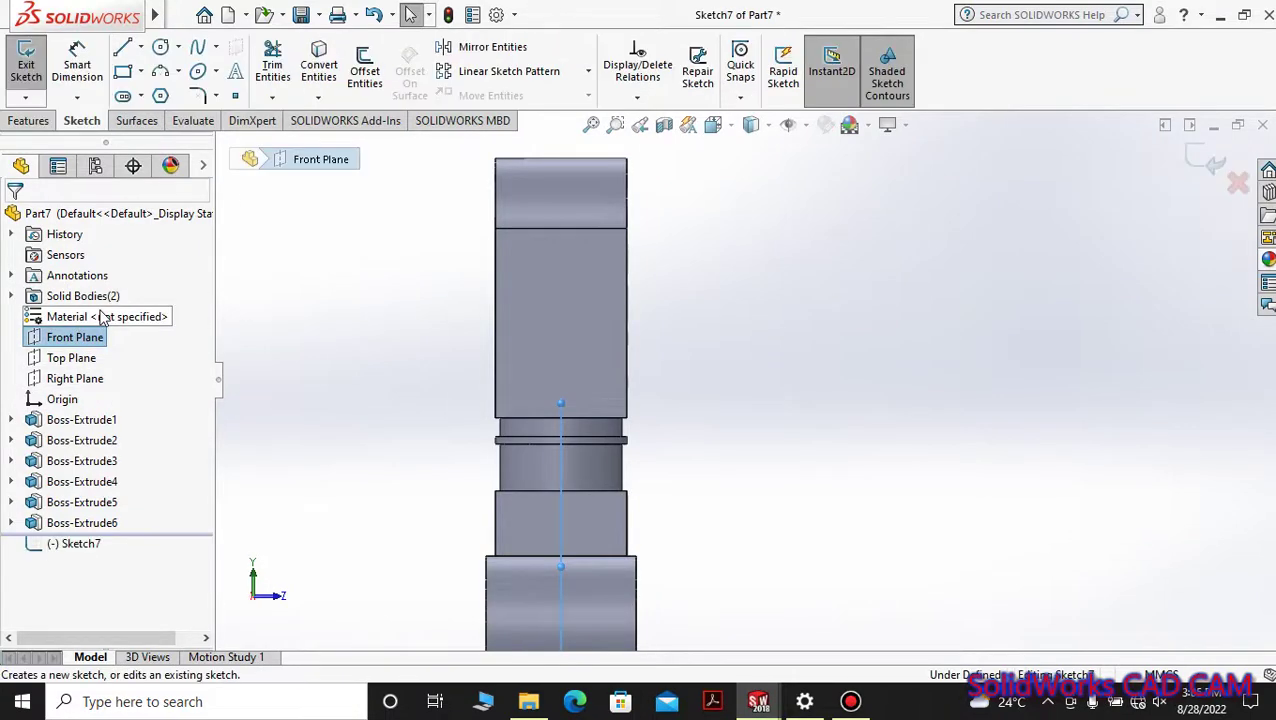
click(122, 47)
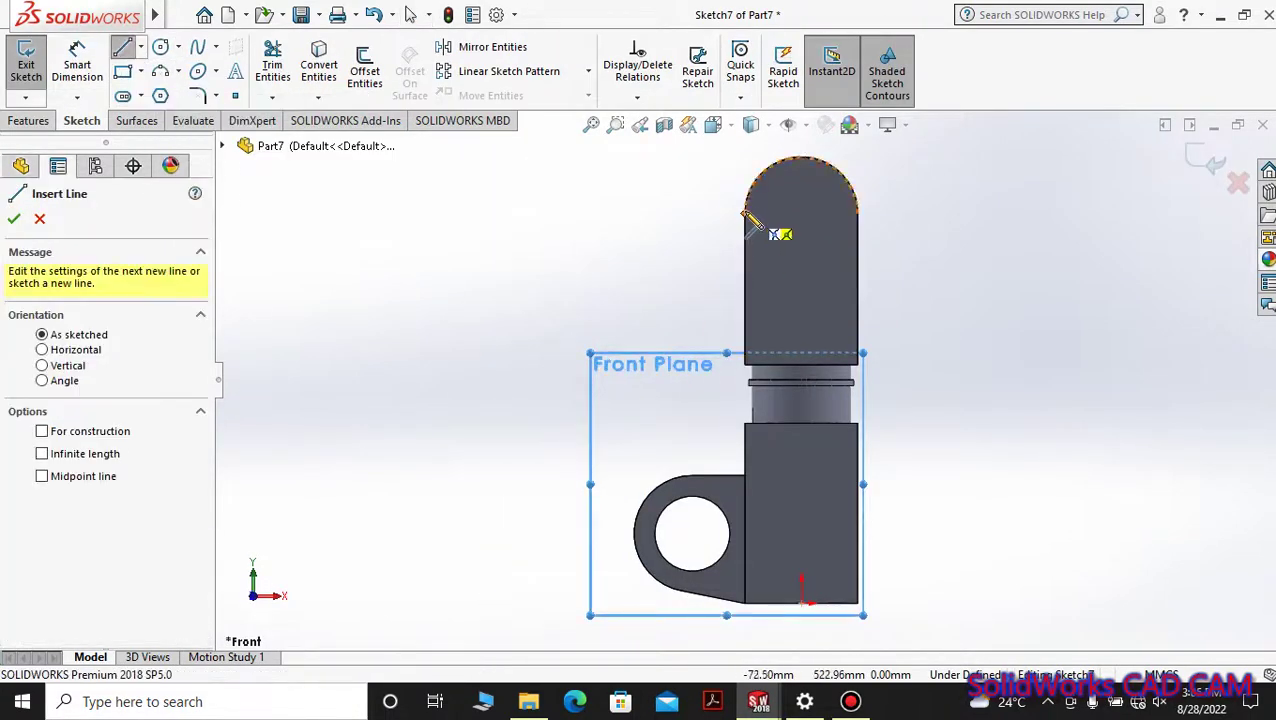
click(744, 366)
click(858, 366)
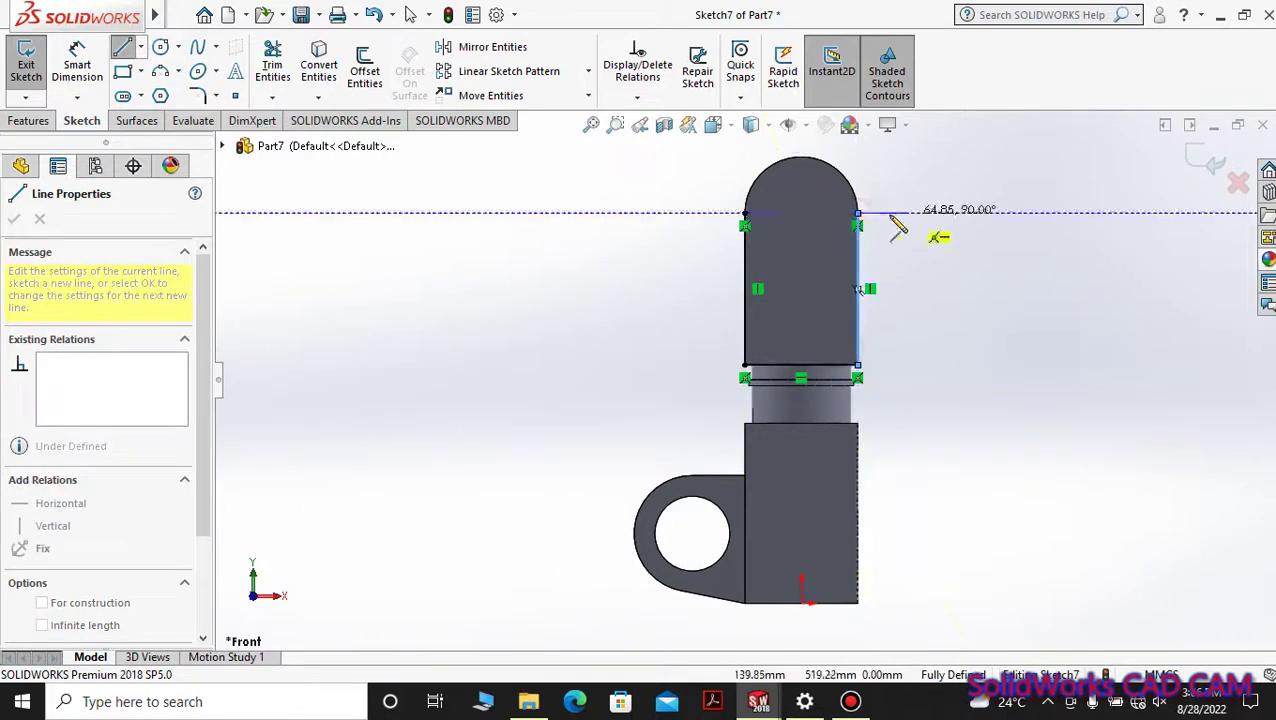
click(858, 226)
click(744, 214)
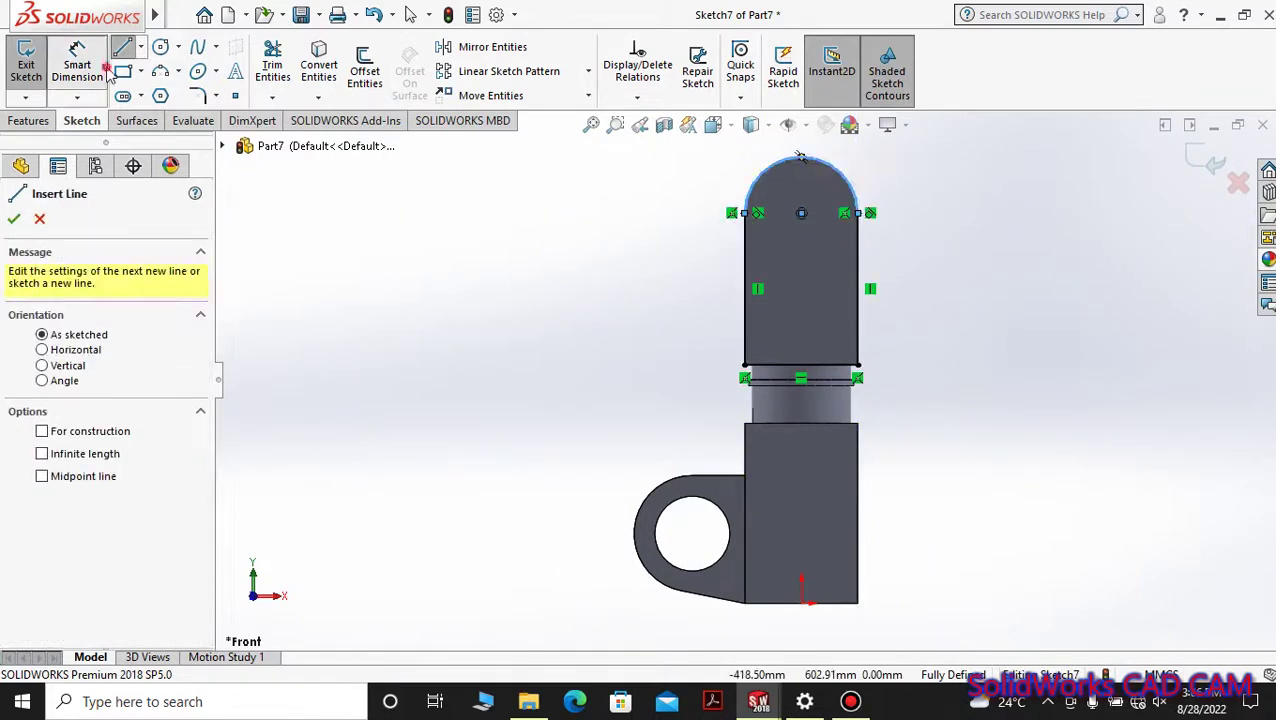
key(Escape)
click(28, 120)
Step: Try a Mid Plane extruded cut from the profile, flipping sides and picking regions, then cancel it
click(278, 70)
click(110, 331)
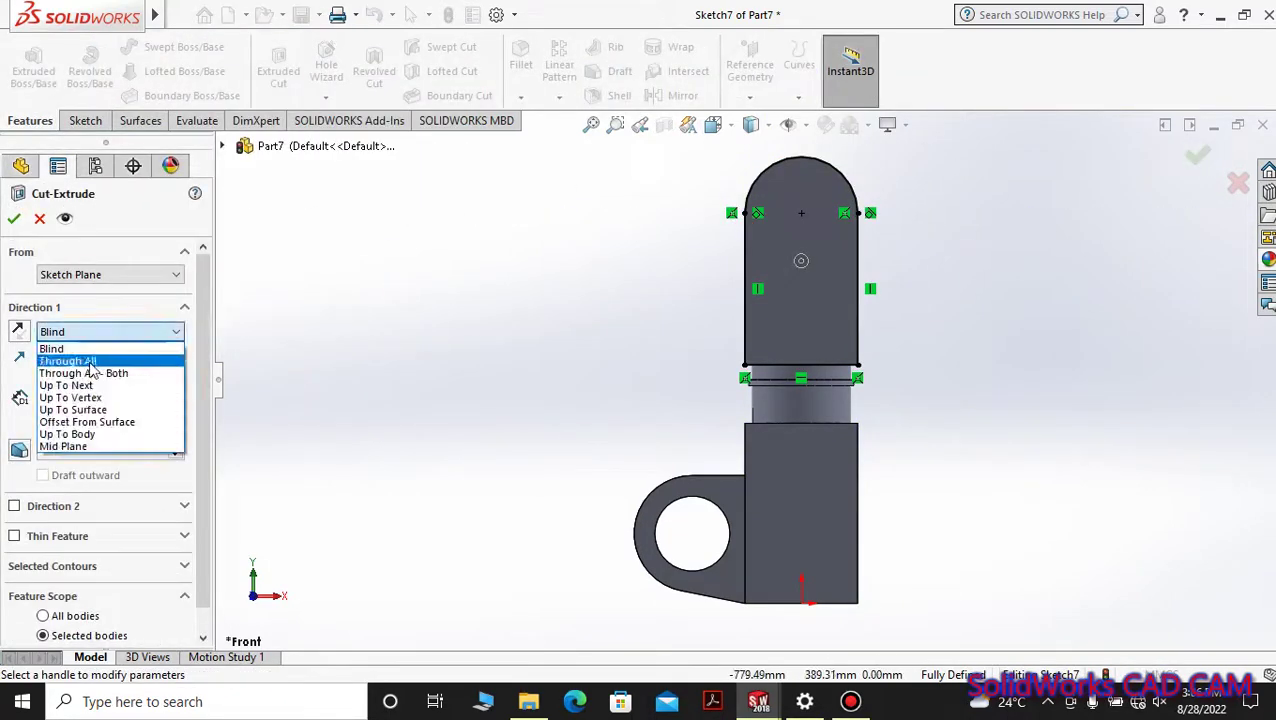
click(80, 447)
text(0)
key(Return)
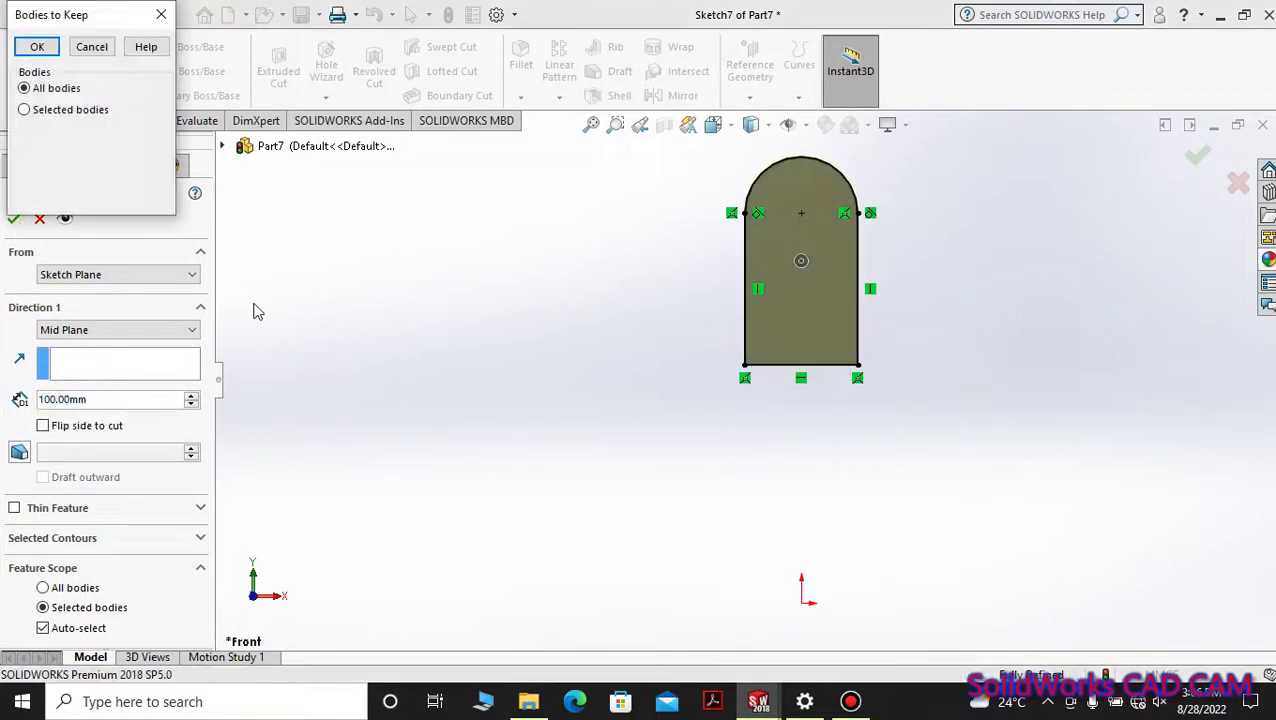
click(161, 15)
key(ctrl+3)
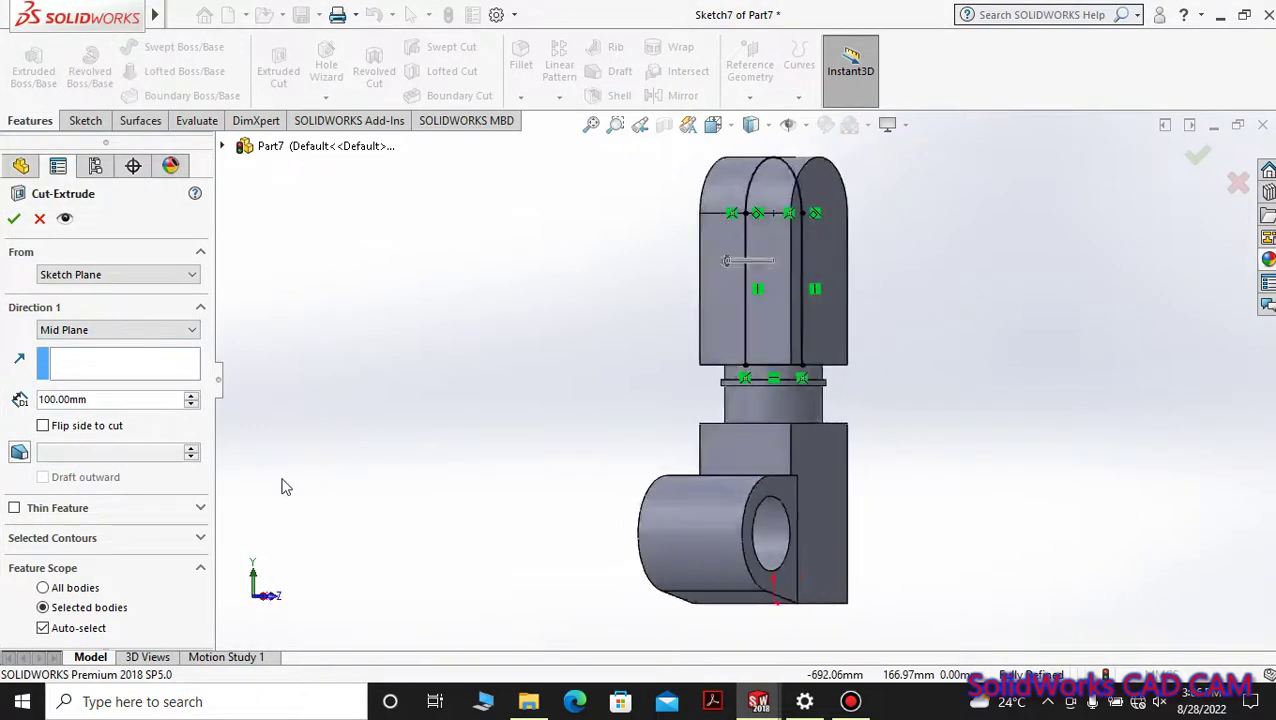
click(60, 428)
click(91, 46)
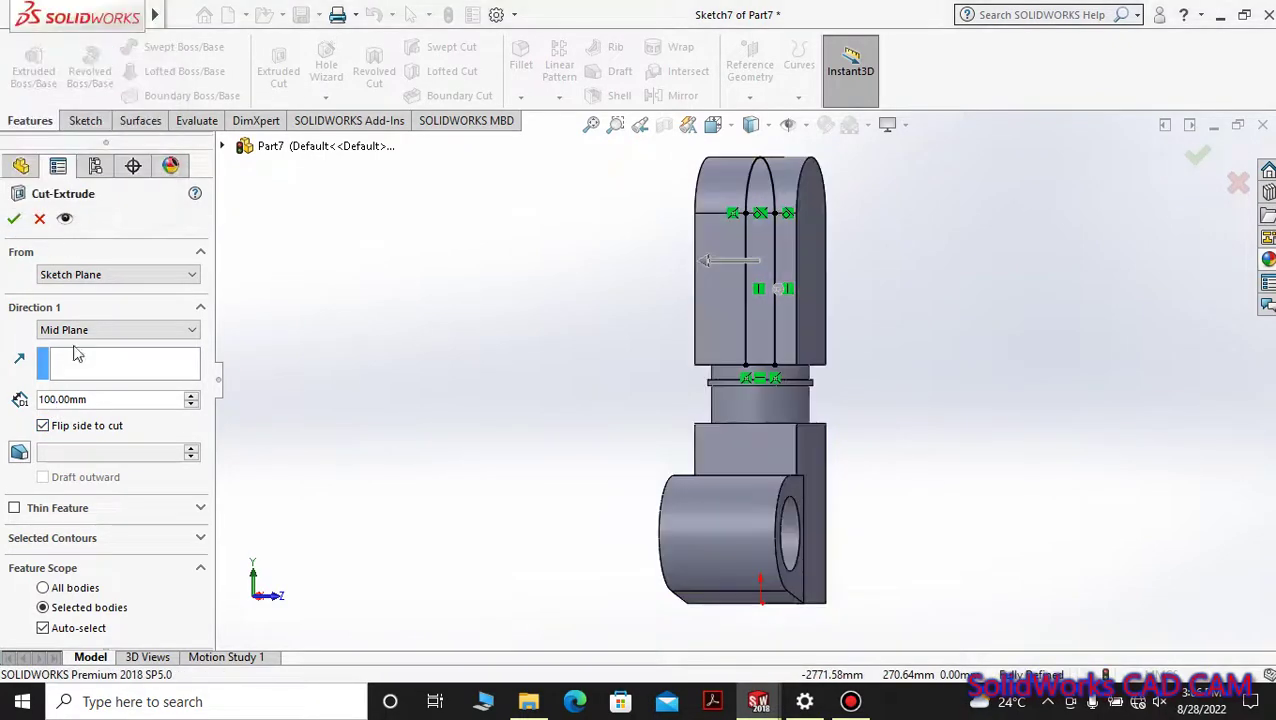
click(161, 15)
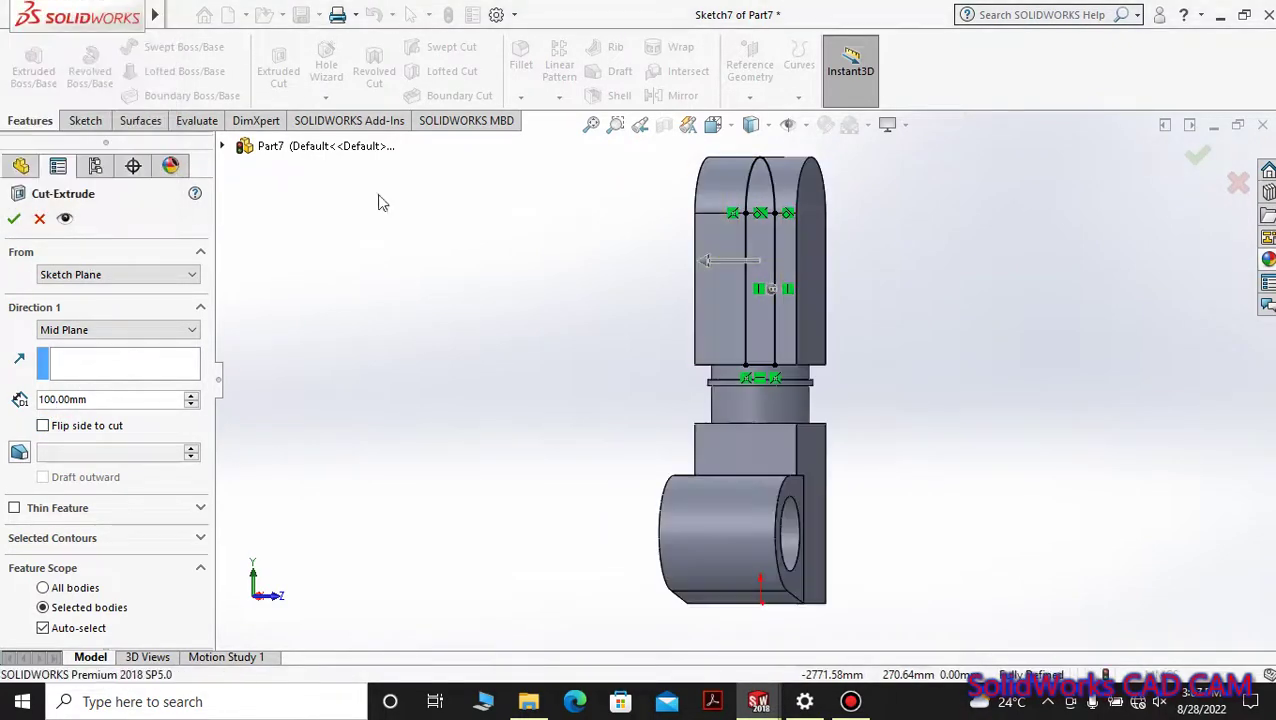
click(752, 265)
click(91, 46)
click(40, 218)
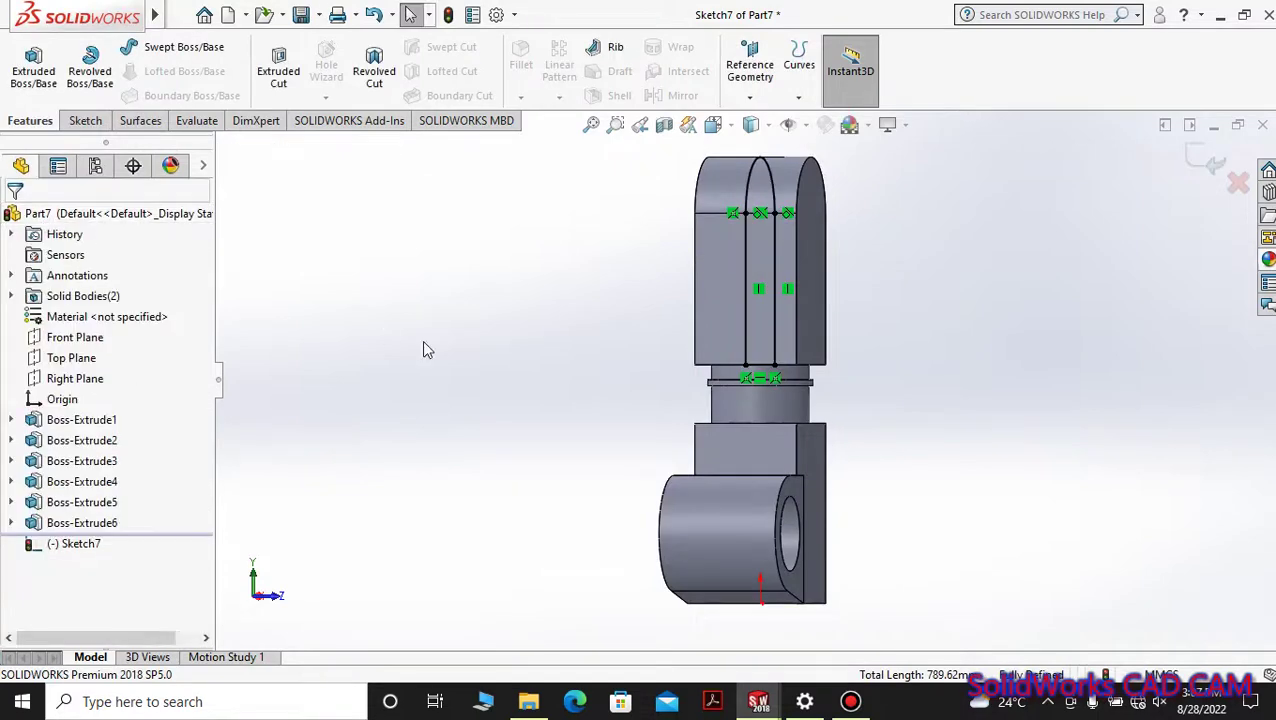
Step: Cut the profile 100 mm Mid Plane, keeping all resulting bodies
middle_drag(545, 343, 538, 369)
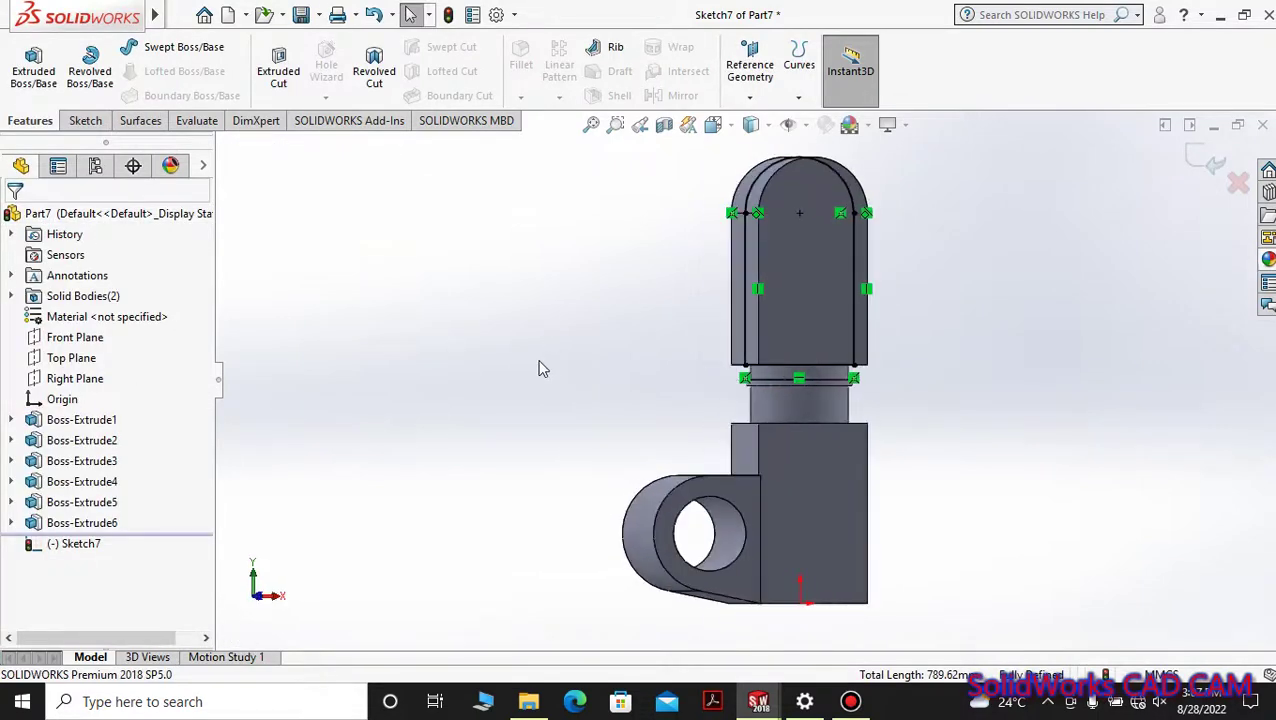
click(85, 330)
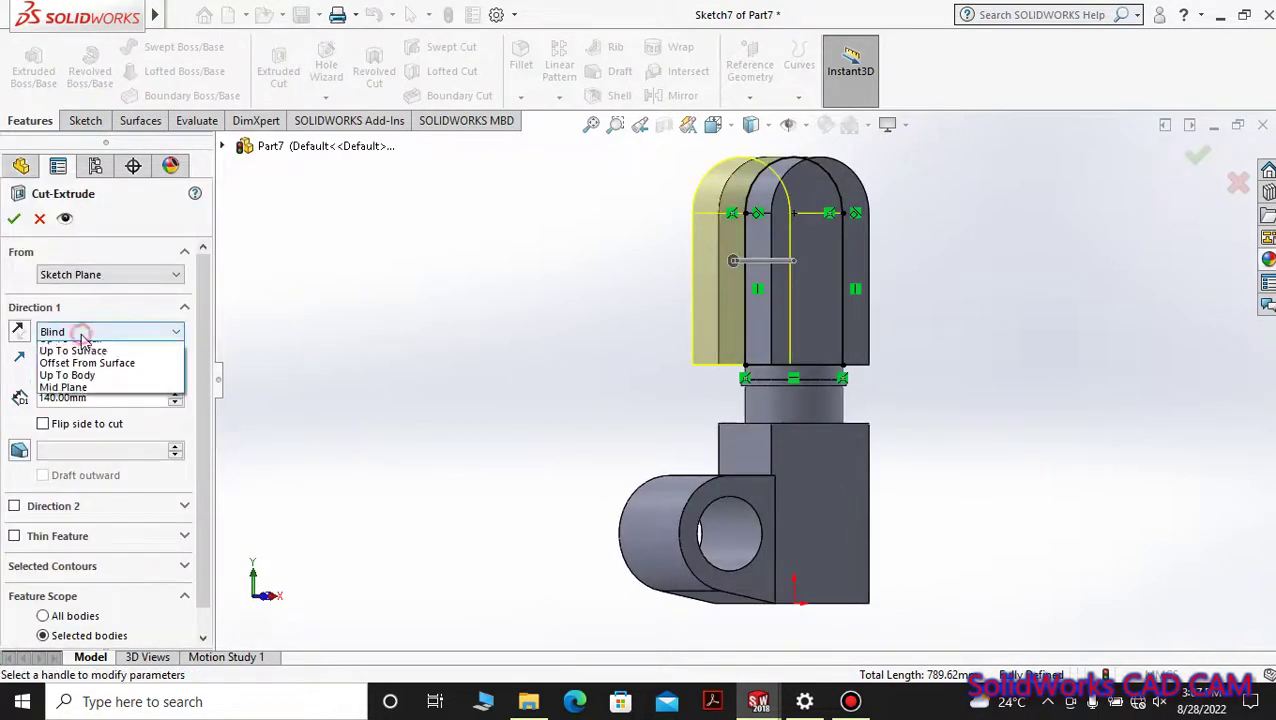
click(62, 445)
text(100)
click(14, 218)
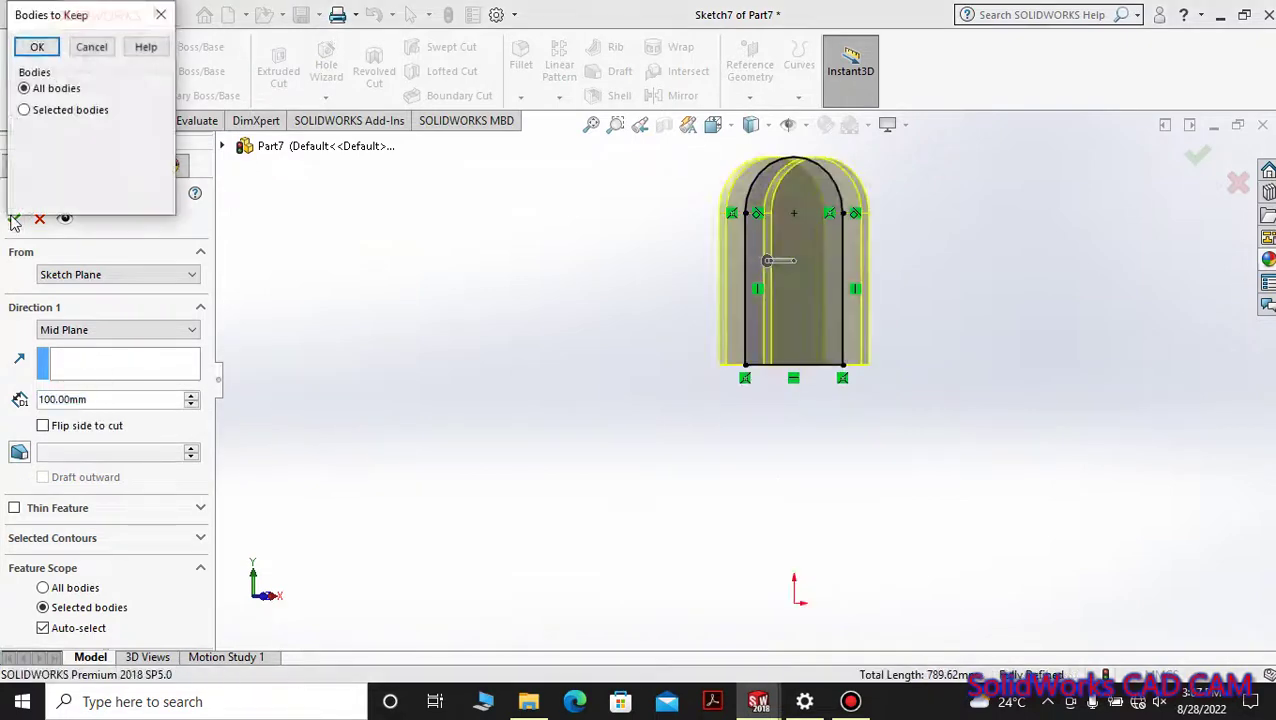
click(38, 47)
key(Down)
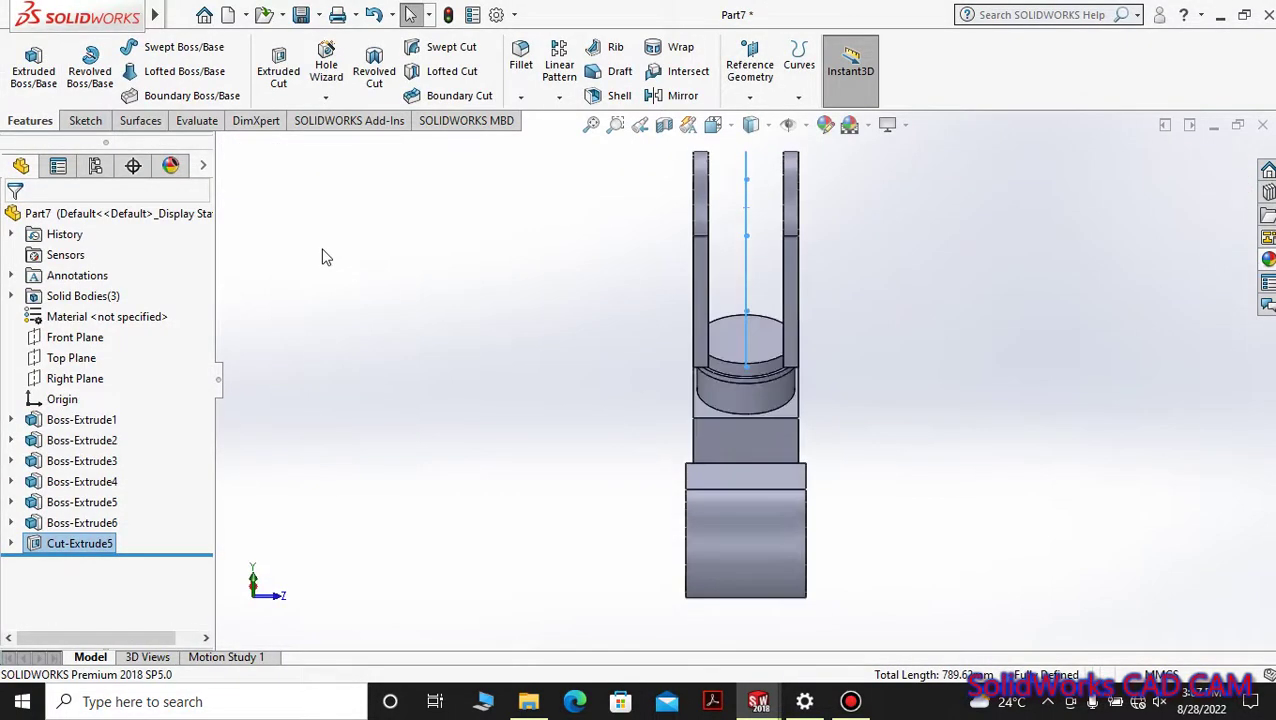
Step: Edit Cut-Extrude5's sketch and add a horizontal line across the fork
key(ctrl+1)
right_click(51, 549)
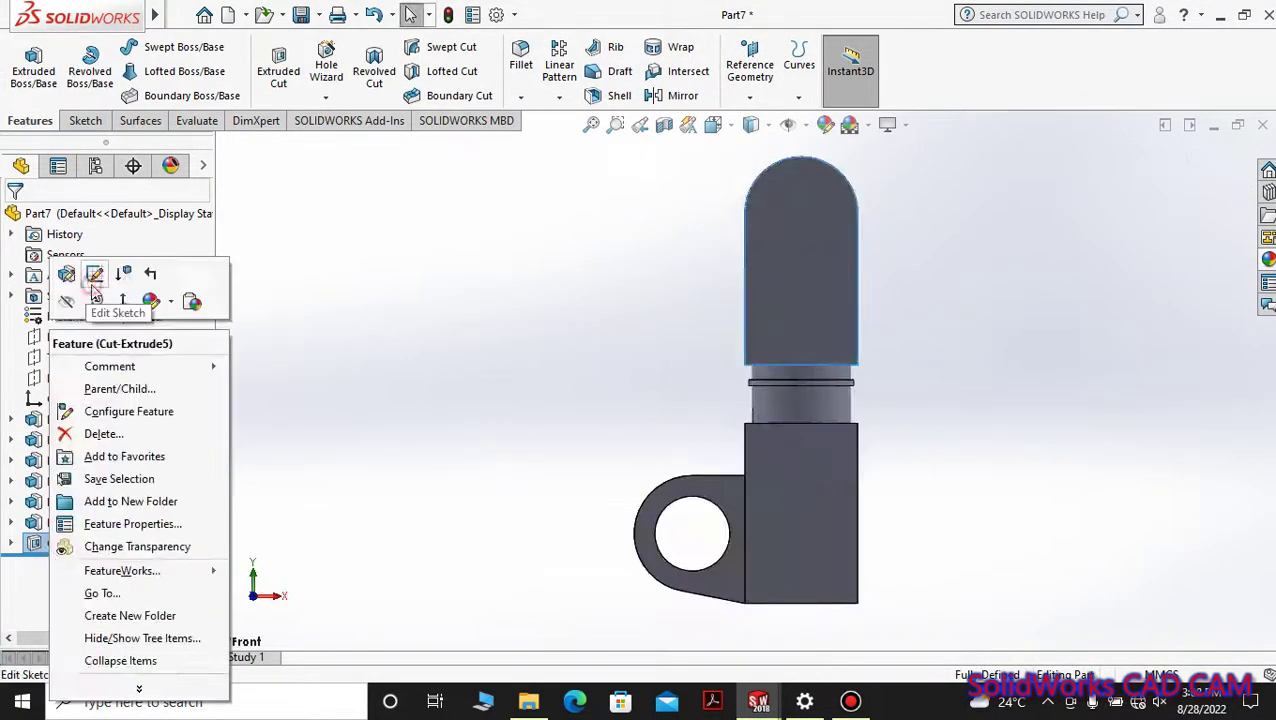
click(94, 274)
click(122, 47)
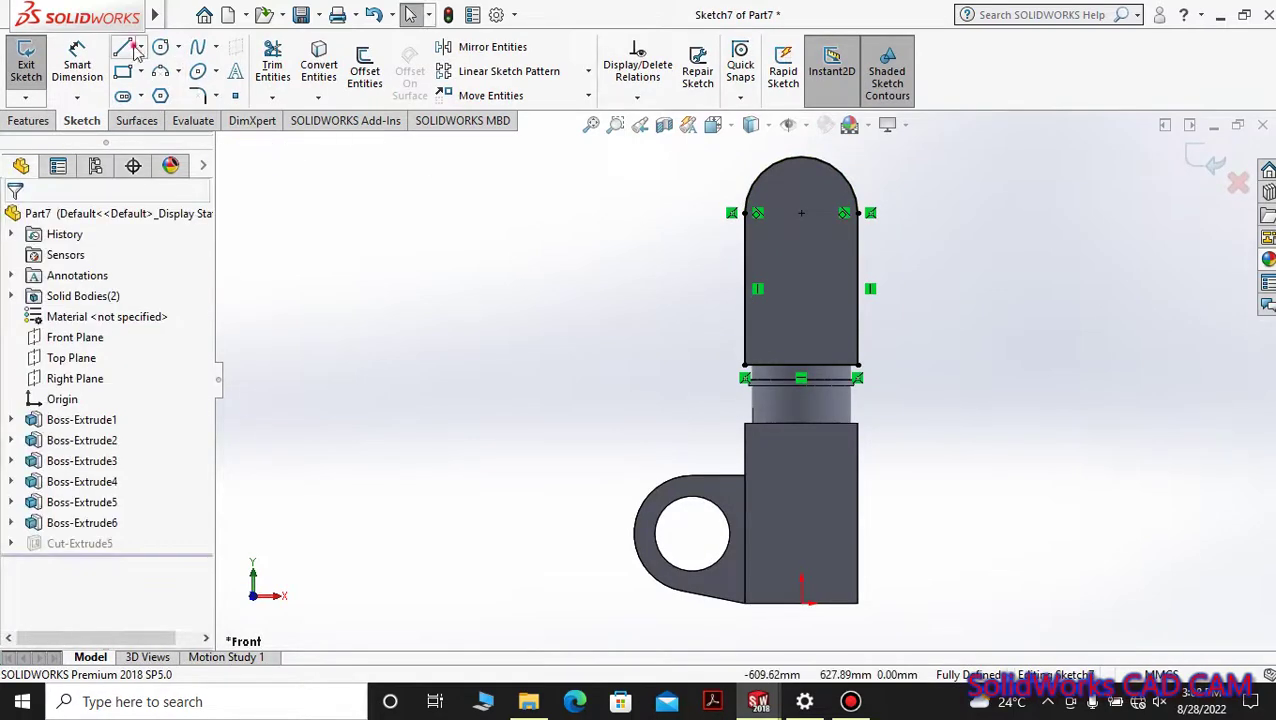
click(744, 273)
click(858, 273)
key(Escape)
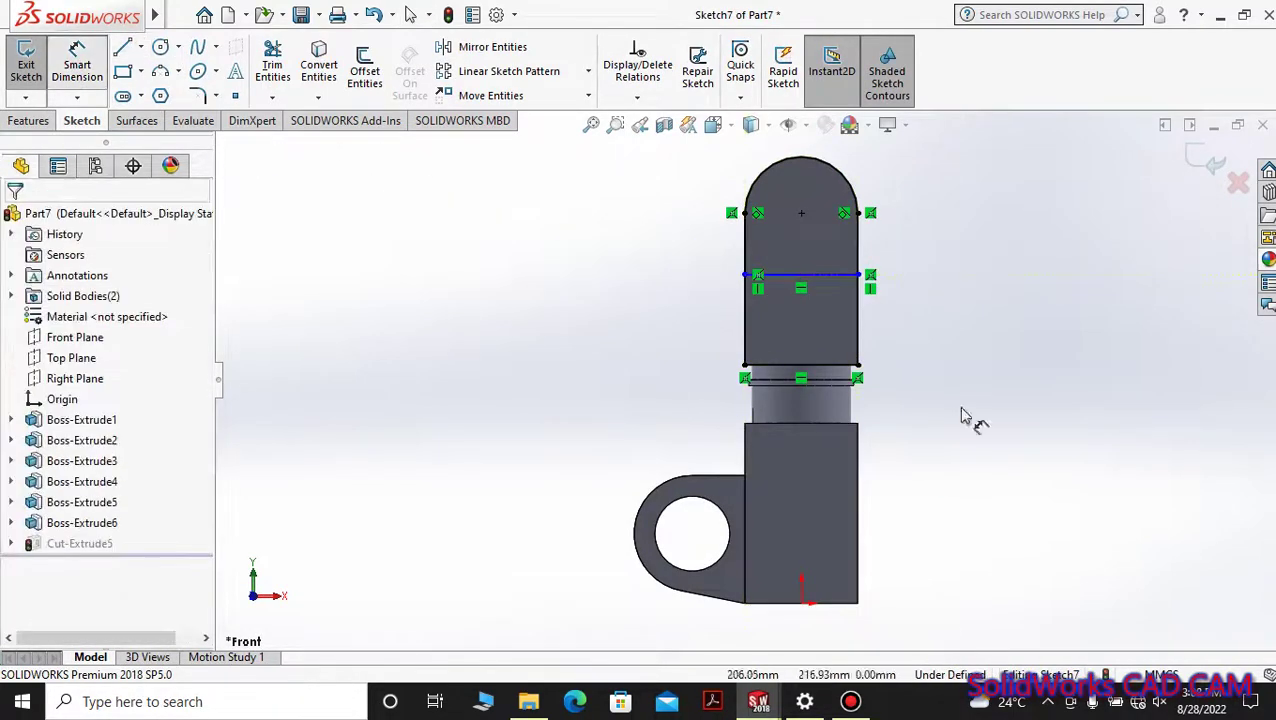
Step: Dimension the line 100 mm below the rounded top, trim the excess, and rebuild the cut
click(77, 65)
click(800, 274)
click(801, 213)
click(938, 248)
text(100)
key(Return)
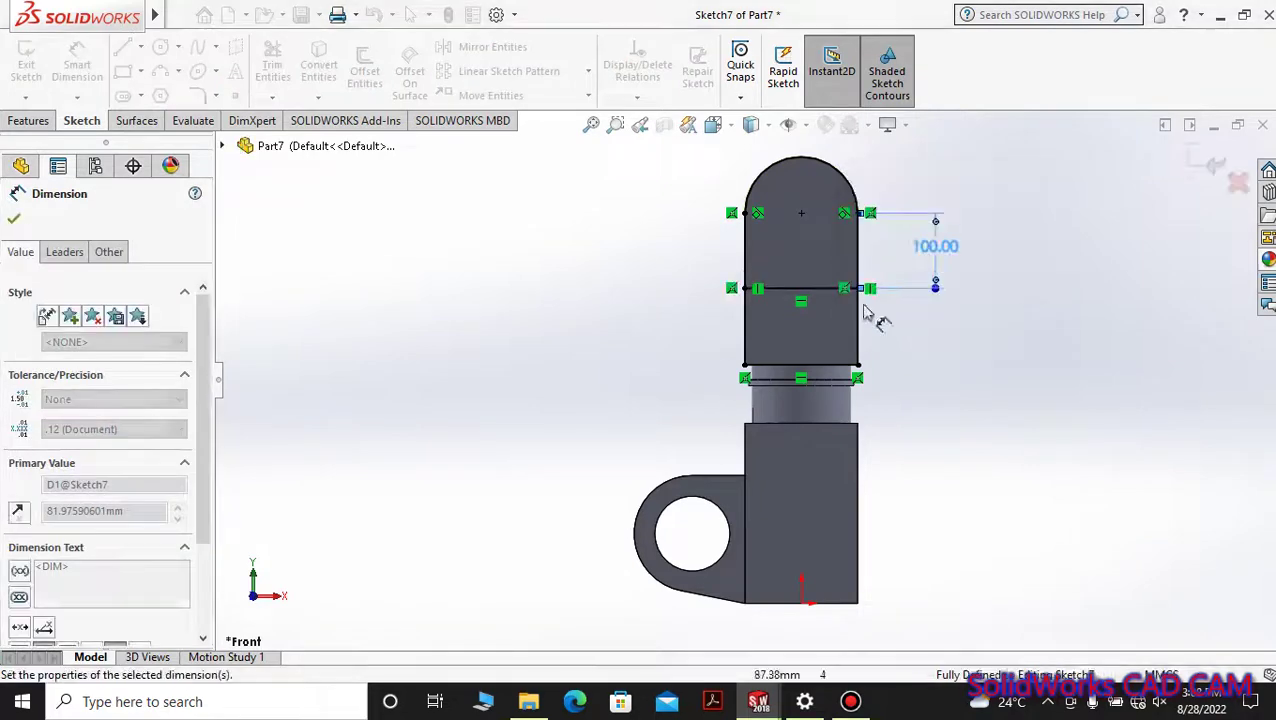
key(Escape)
key(t)
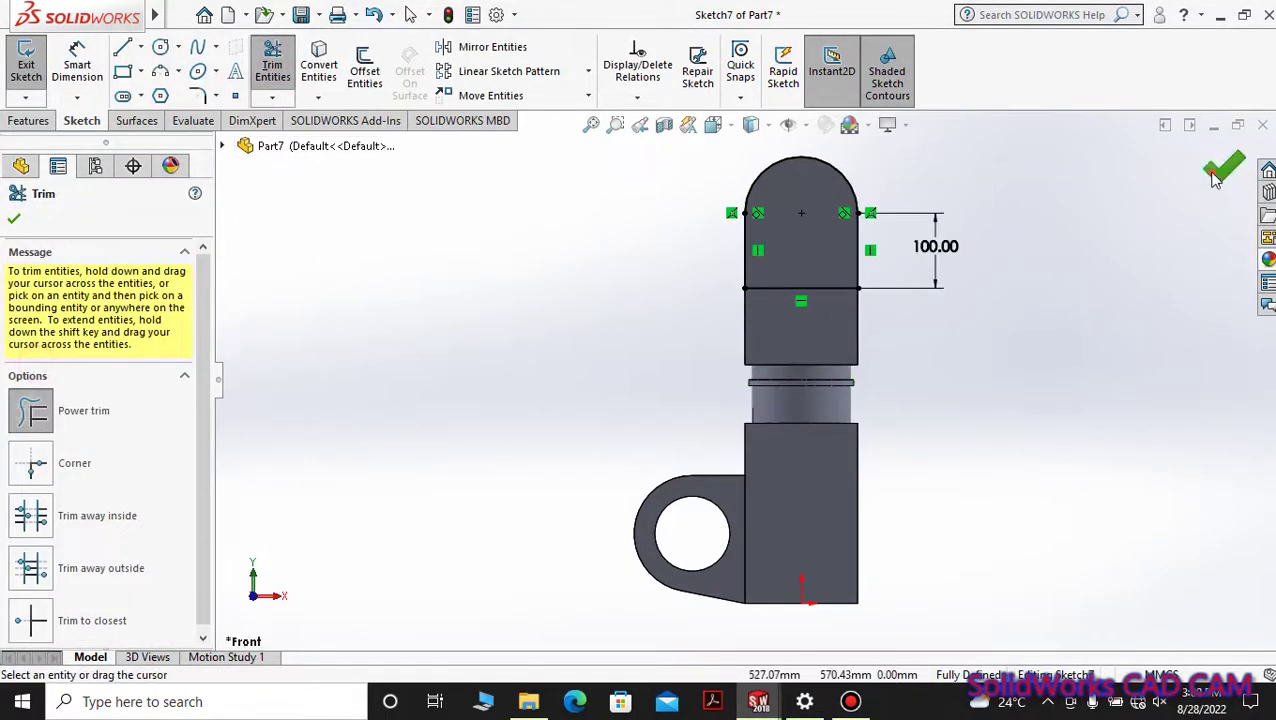
click(1220, 172)
click(1220, 172)
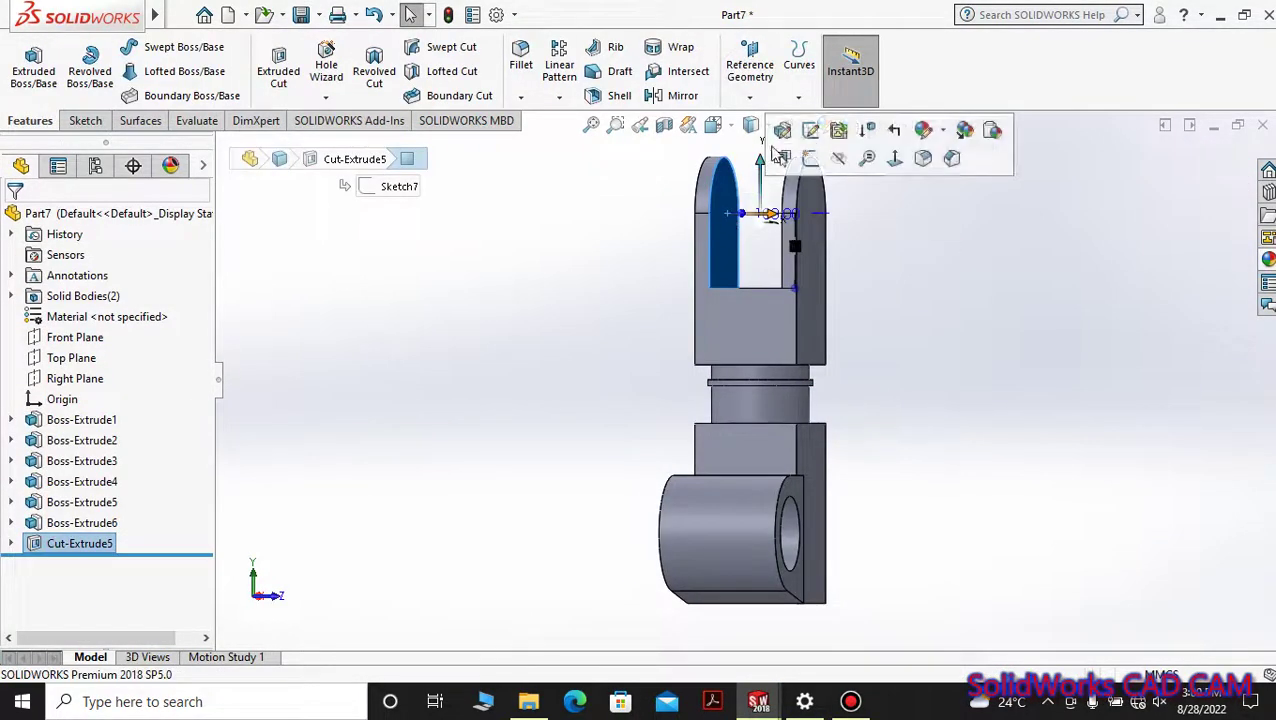
click(780, 155)
Step: Sketch a Ø100 mm circle on the prong face, centred on the rounded top's arc
click(1218, 160)
right_click(700, 214)
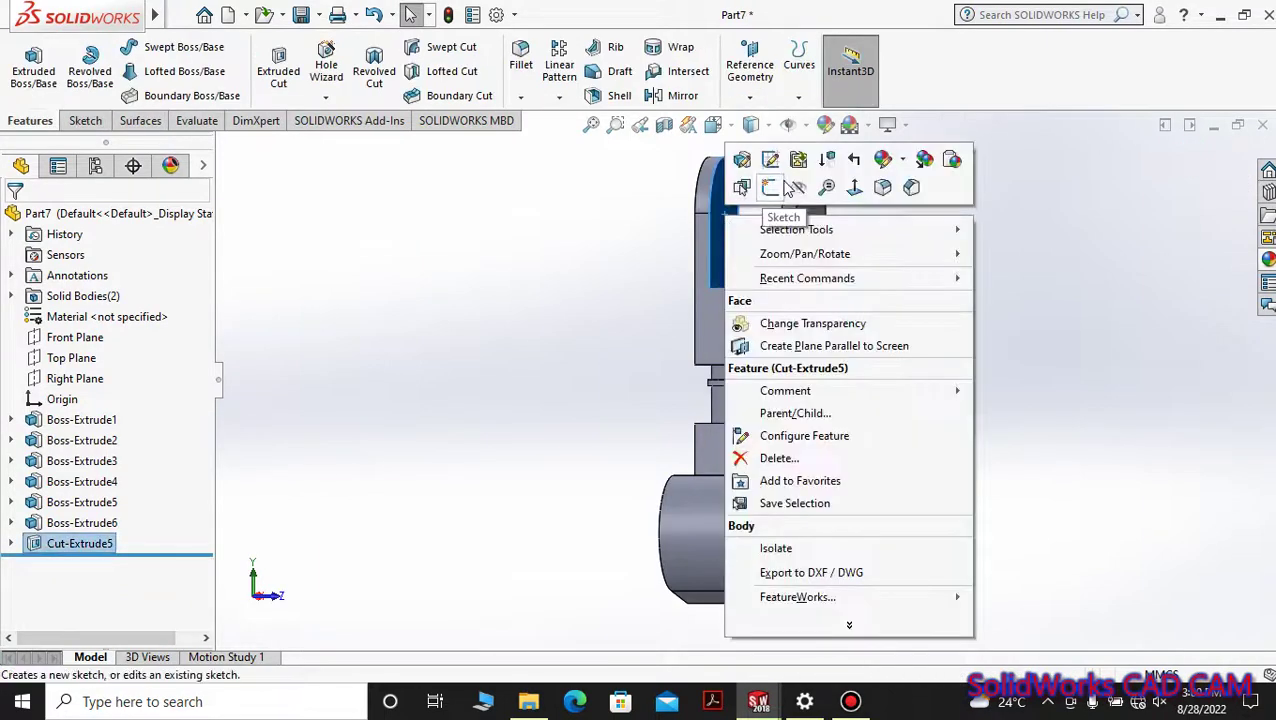
click(740, 192)
click(160, 47)
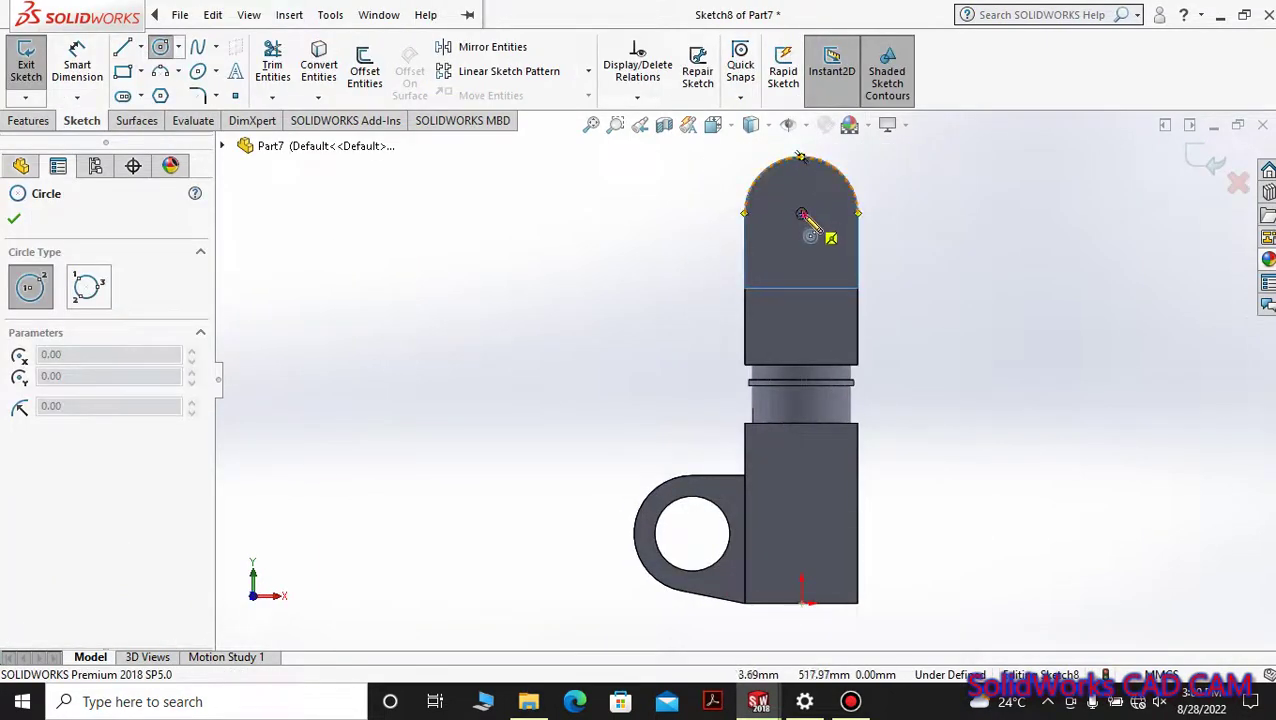
drag(801, 215, 834, 220)
key(Escape)
click(767, 232)
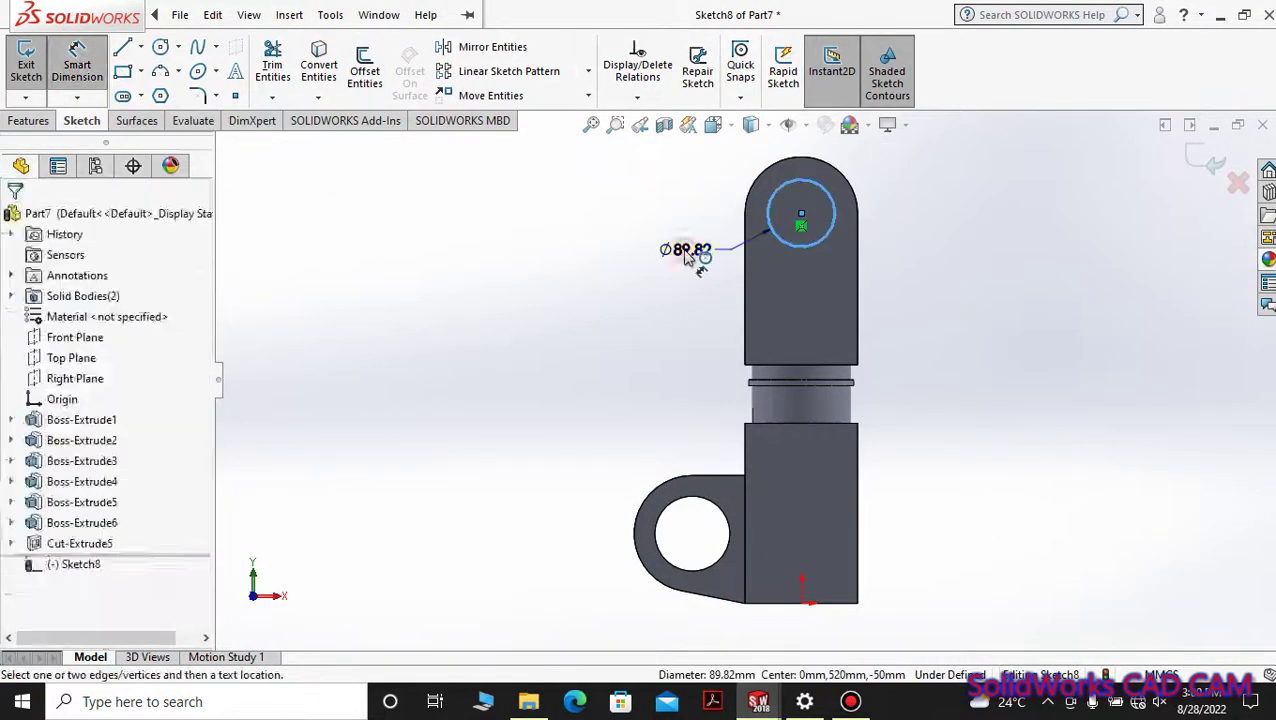
click(684, 251)
text(100)
key(Return)
click(28, 120)
Step: Extrude the circle Up To Surface to the opposite prong face, forming the cross pin
click(33, 72)
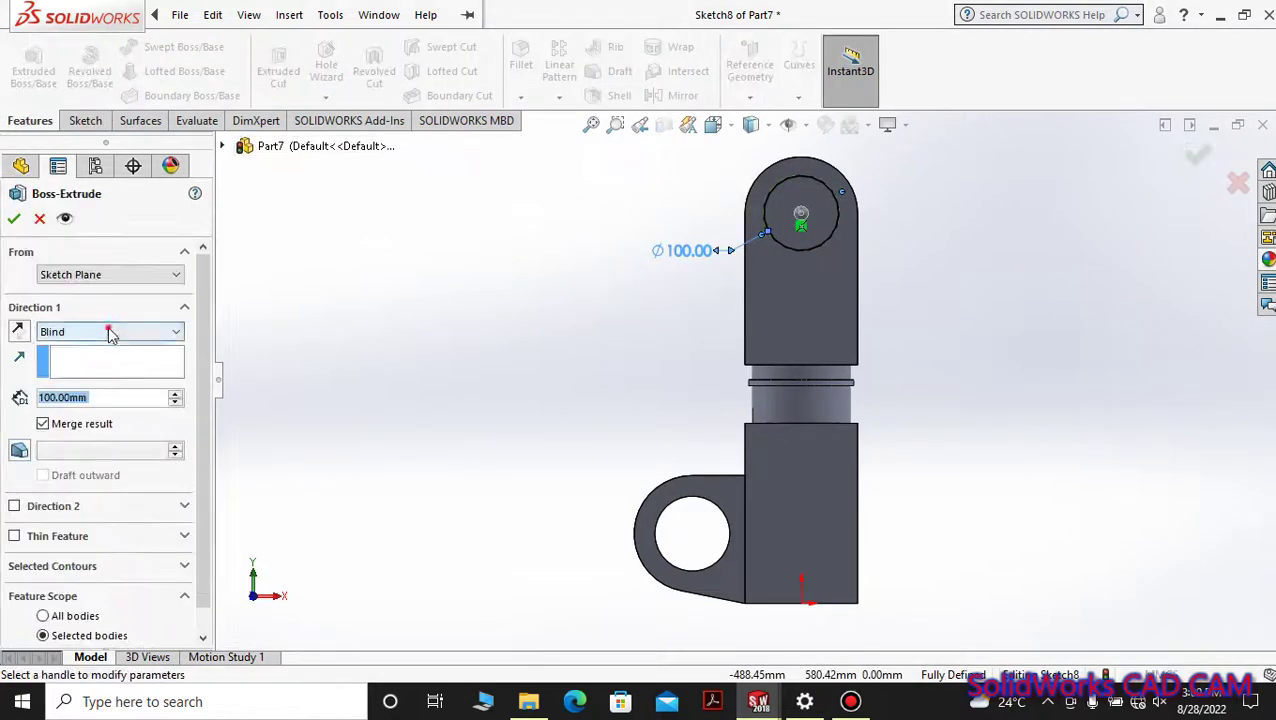
click(113, 398)
middle_drag(597, 360, 763, 319)
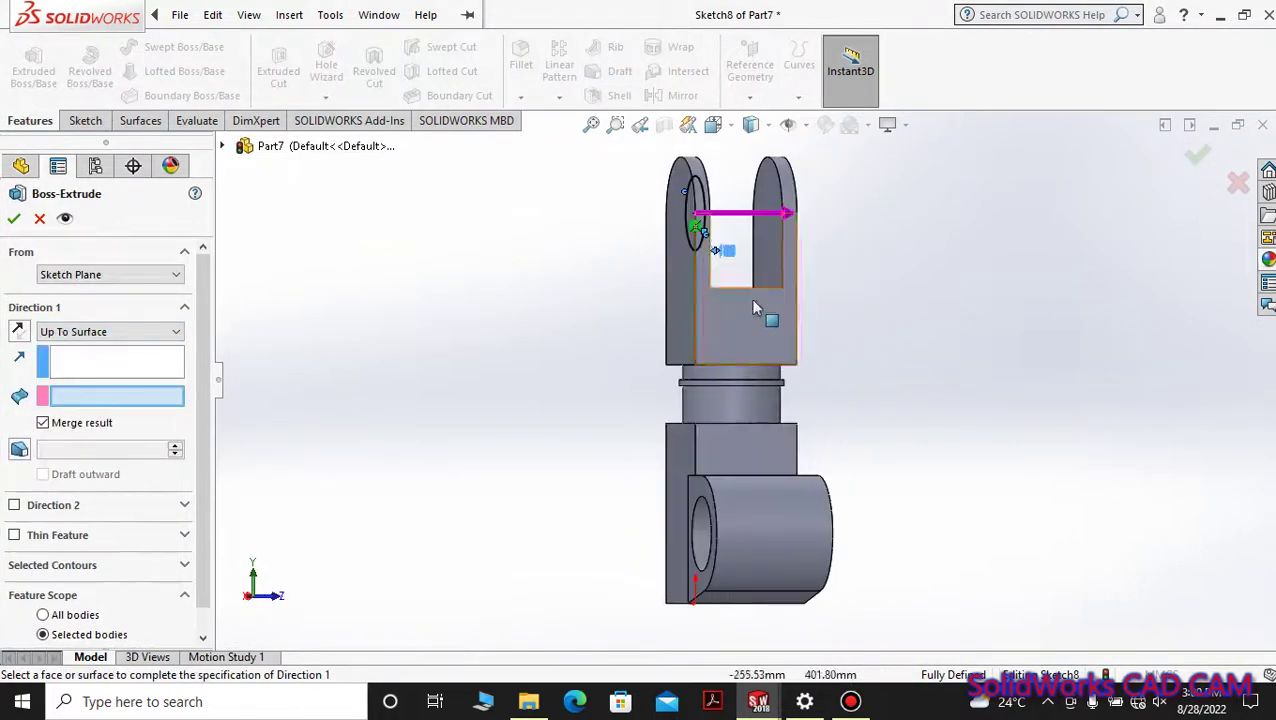
click(760, 300)
key(Return)
key(Left)
key(Left)
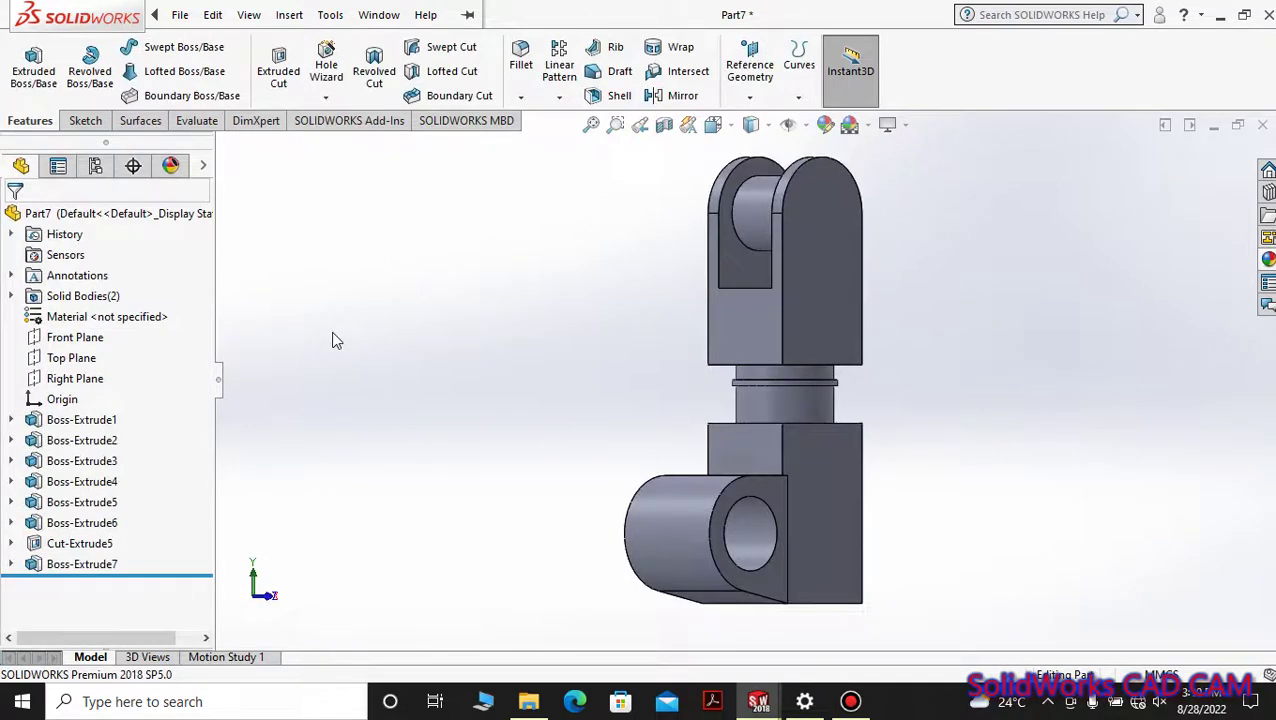
key(ctrl+7)
Step: Apply an orange colour appearance to the whole part
click(825, 124)
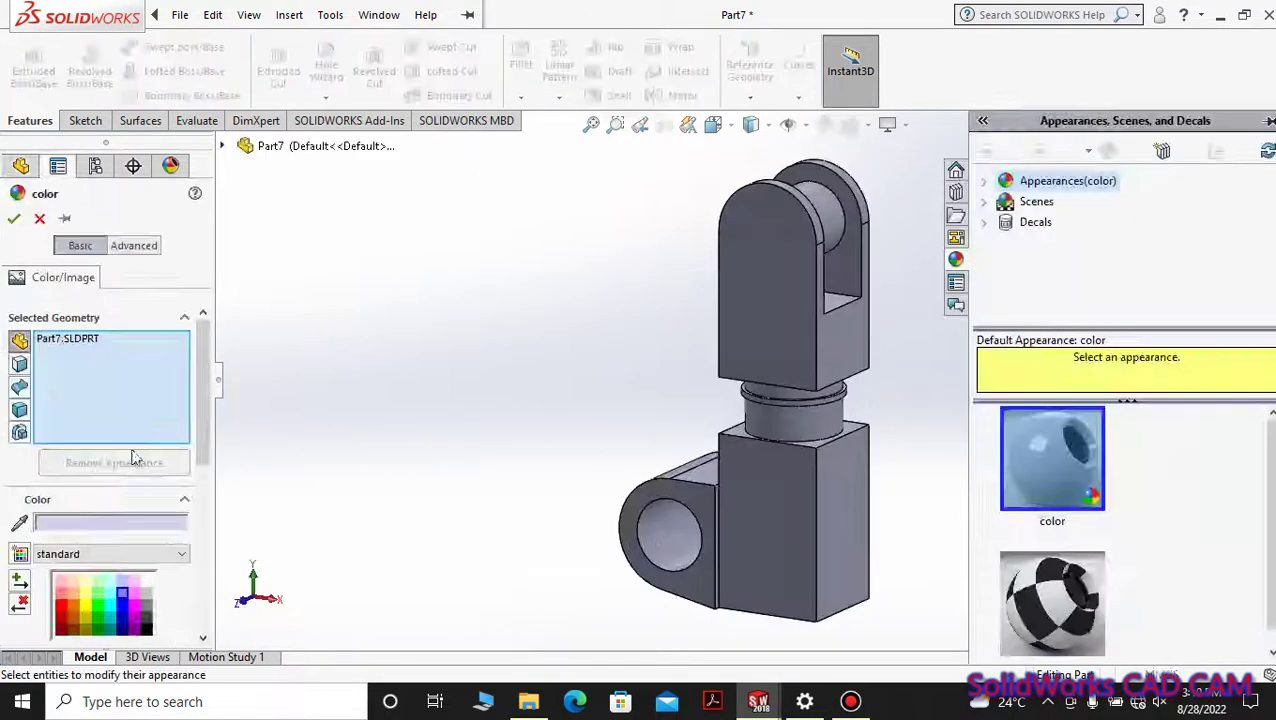
click(83, 613)
click(14, 218)
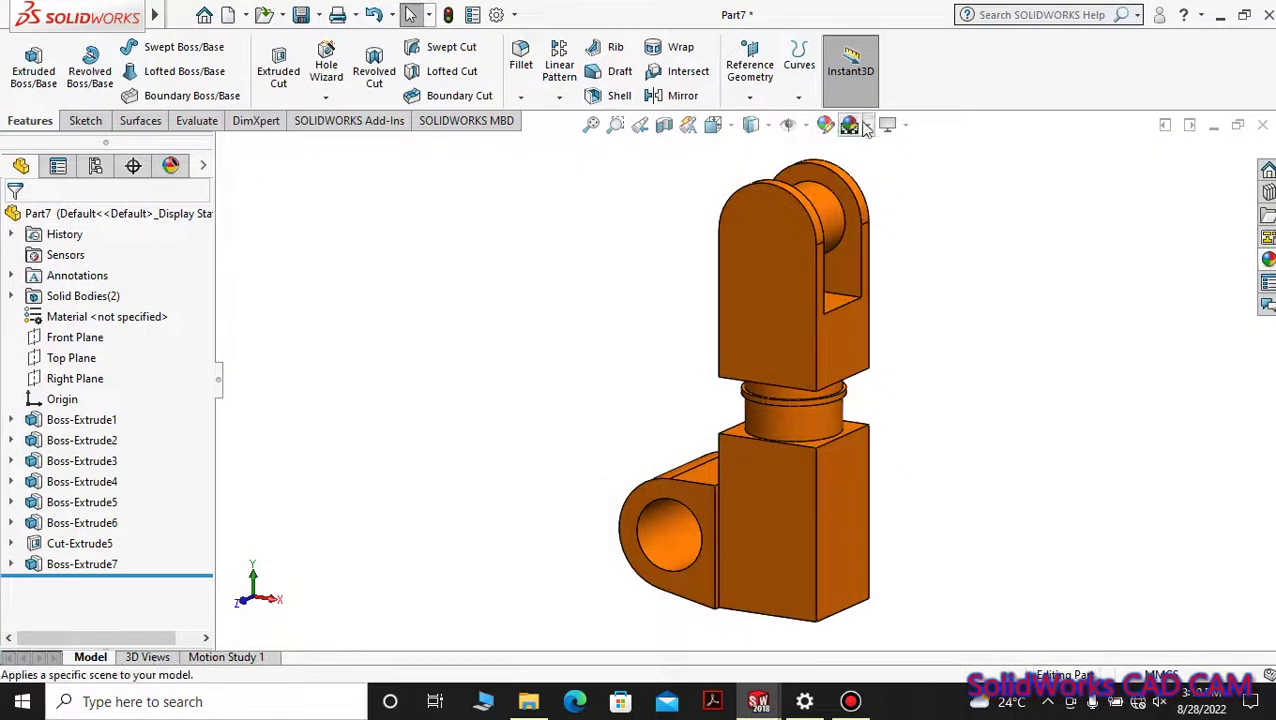
Step: Set the display style to Shaded With Edges
click(866, 124)
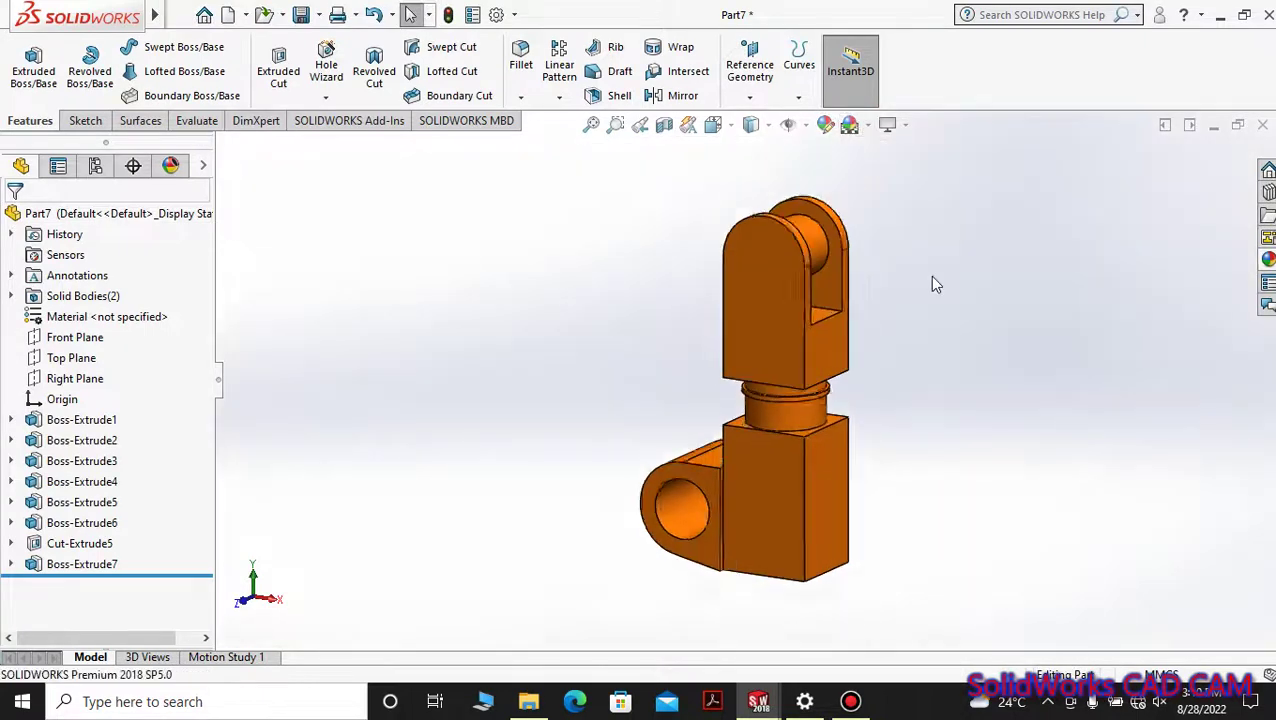
click(713, 124)
click(751, 124)
click(753, 150)
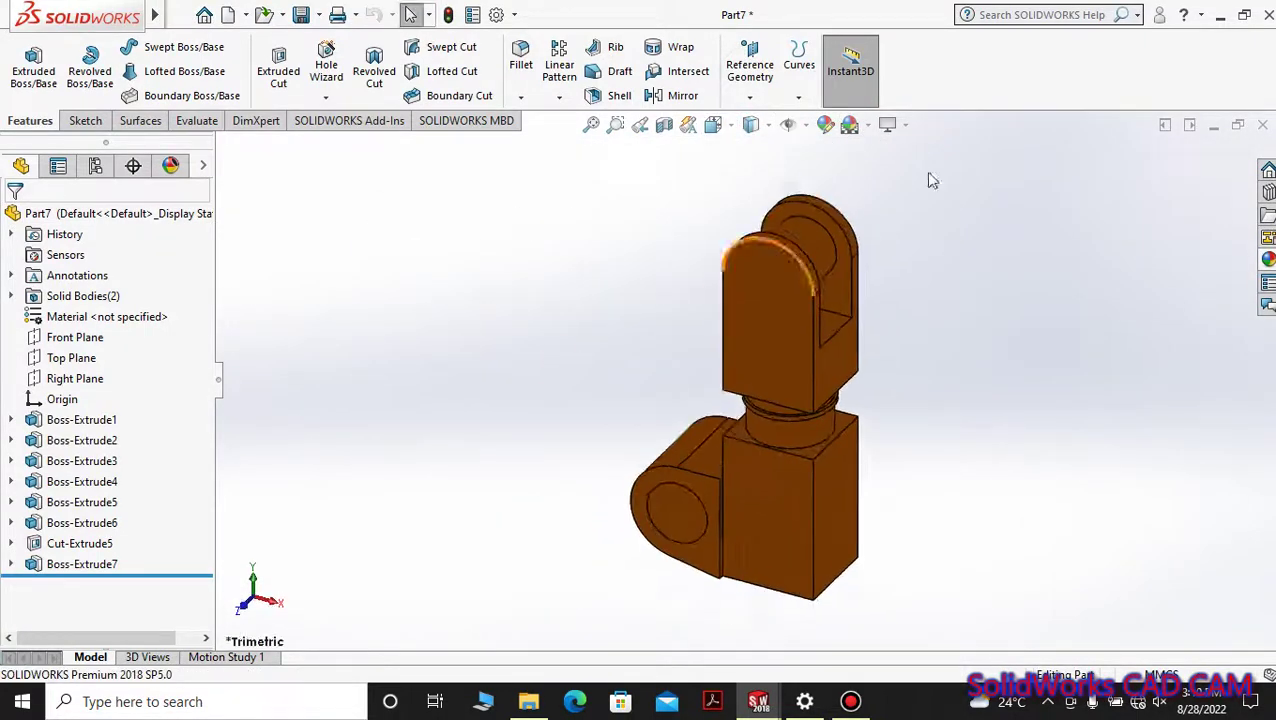